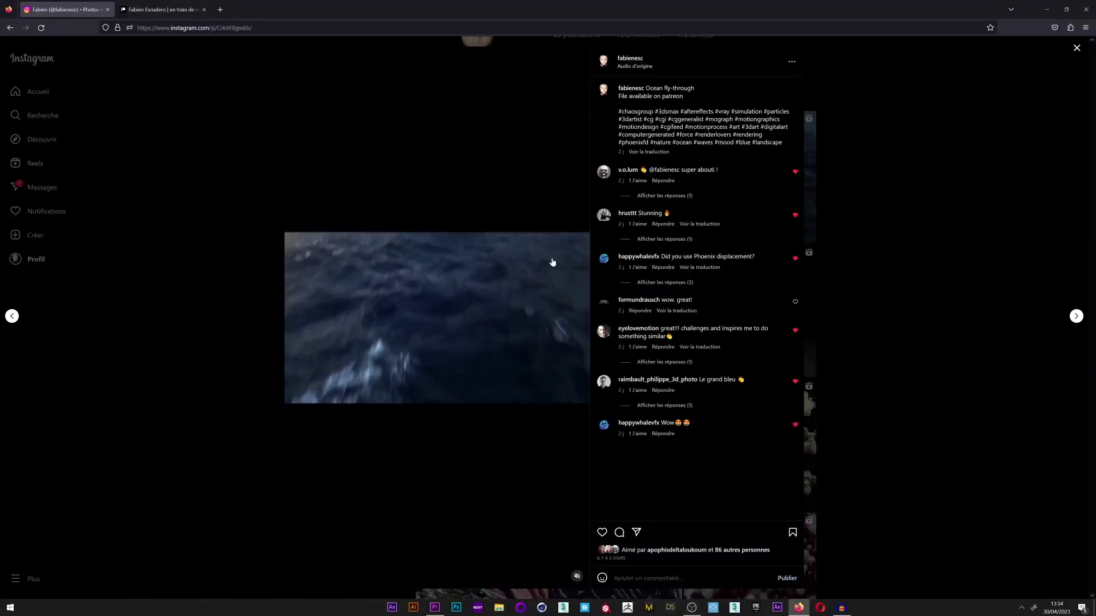
Step: Dismiss the ocean fly-through post modal to get back to the publications grid
{"action": "left_click", "coordinate": [185, 315]}
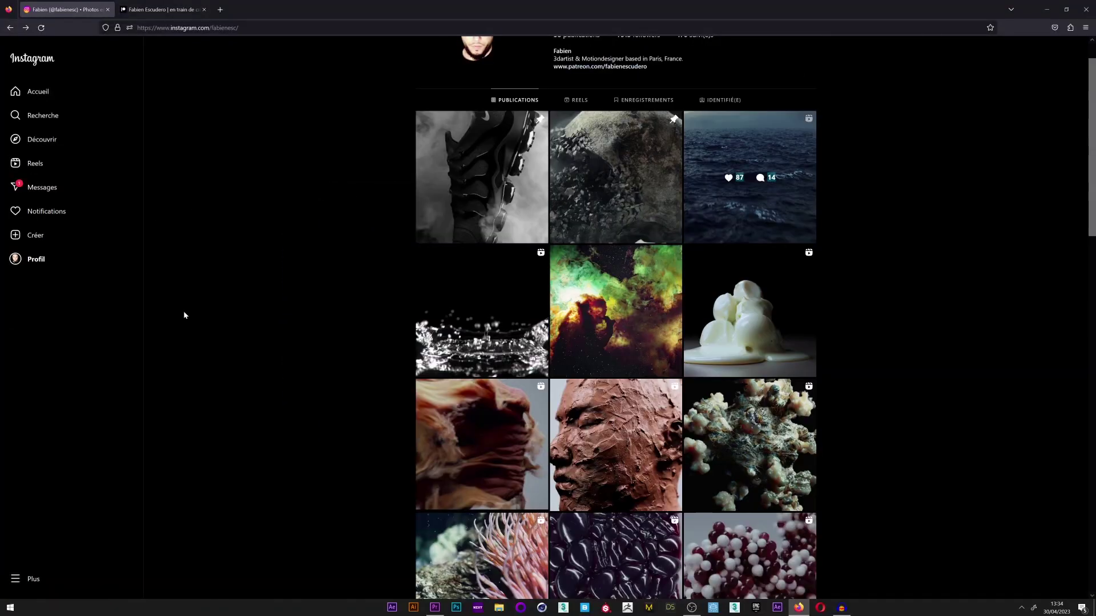
Step: Switch to the Patreon tab and scroll the feed back to the Ocean Project Vray and Phoenix post
{"action": "scroll", "coordinate": [264, 96], "scroll_direction": "up", "scroll_amount": 1}
{"action": "left_click", "coordinate": [162, 9]}
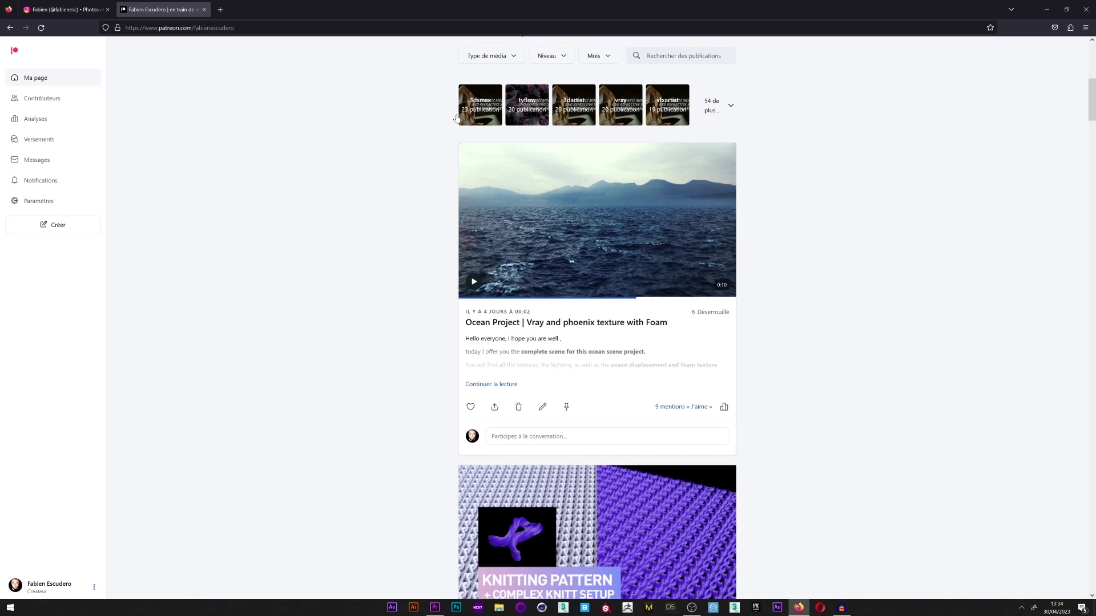
{"action": "scroll", "coordinate": [631, 312], "scroll_direction": "down", "scroll_amount": 4}
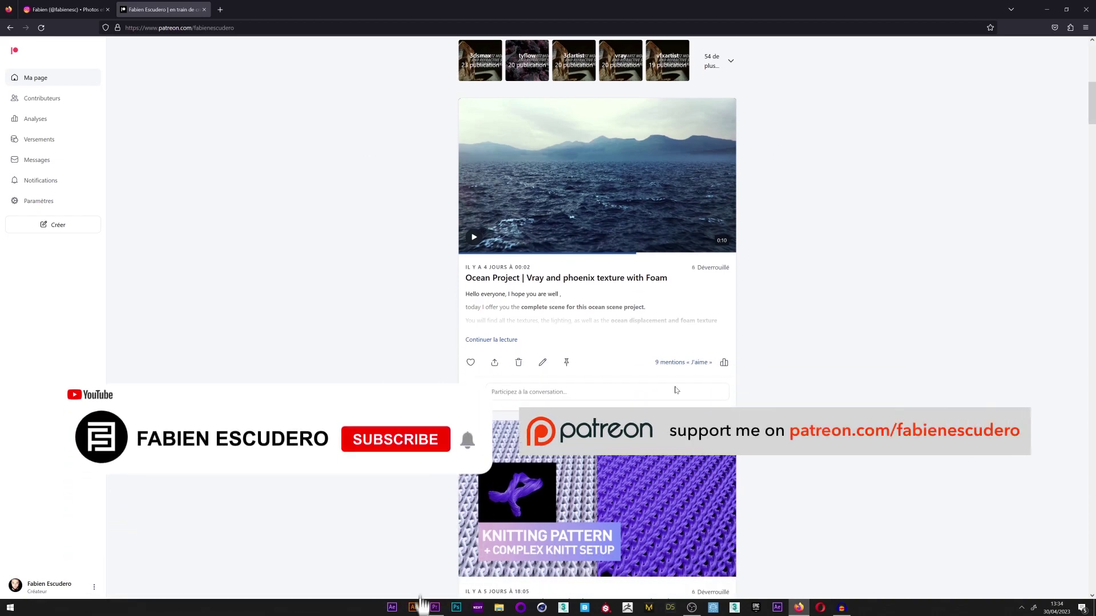
{"action": "scroll", "coordinate": [632, 312], "scroll_direction": "down", "scroll_amount": 15}
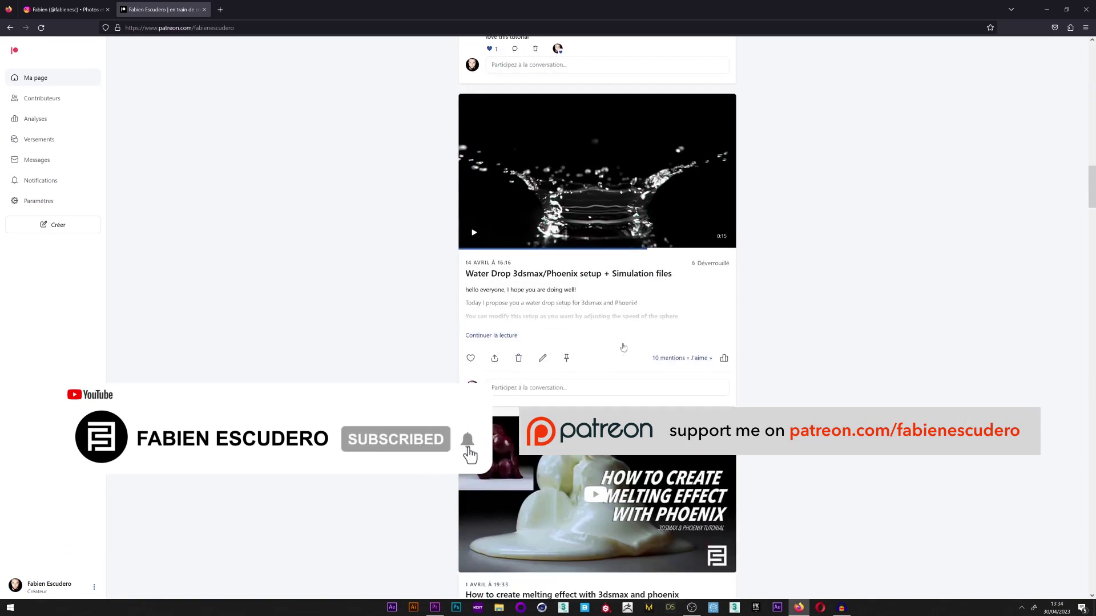
{"action": "scroll", "coordinate": [623, 347], "scroll_direction": "up", "scroll_amount": 20}
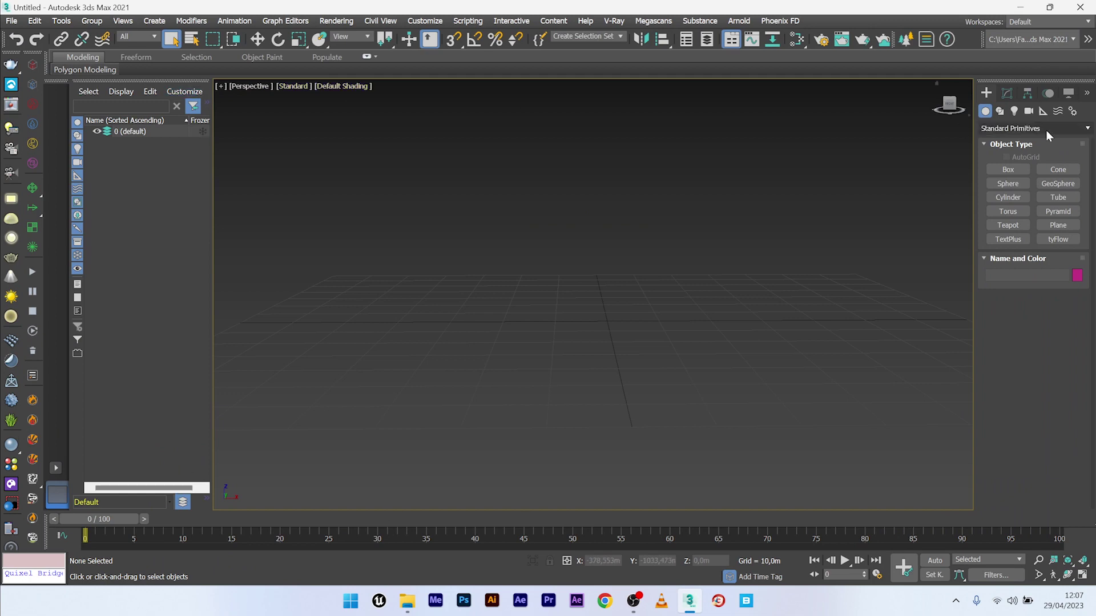
Step: Set display units to Metric Meters and the system unit scale to 1 Unit = 1 Meter
{"action": "left_click", "coordinate": [424, 21]}
{"action": "left_click", "coordinate": [426, 221]}
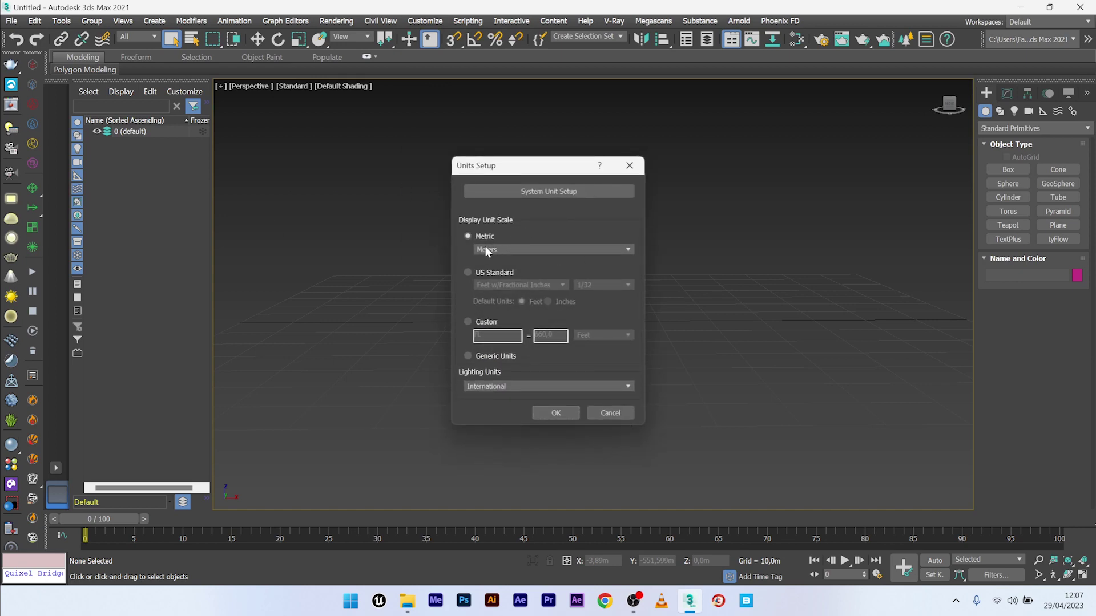
{"action": "left_click", "coordinate": [487, 251]}
{"action": "left_click", "coordinate": [488, 277]}
{"action": "left_click", "coordinate": [546, 191]}
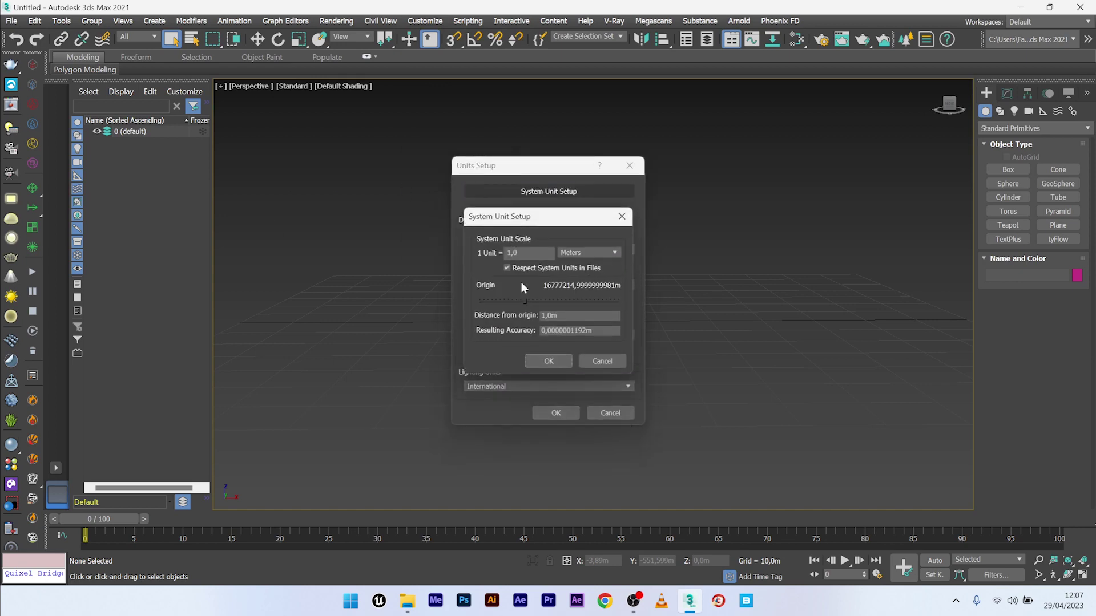
{"action": "left_click", "coordinate": [553, 361]}
{"action": "left_click", "coordinate": [559, 413]}
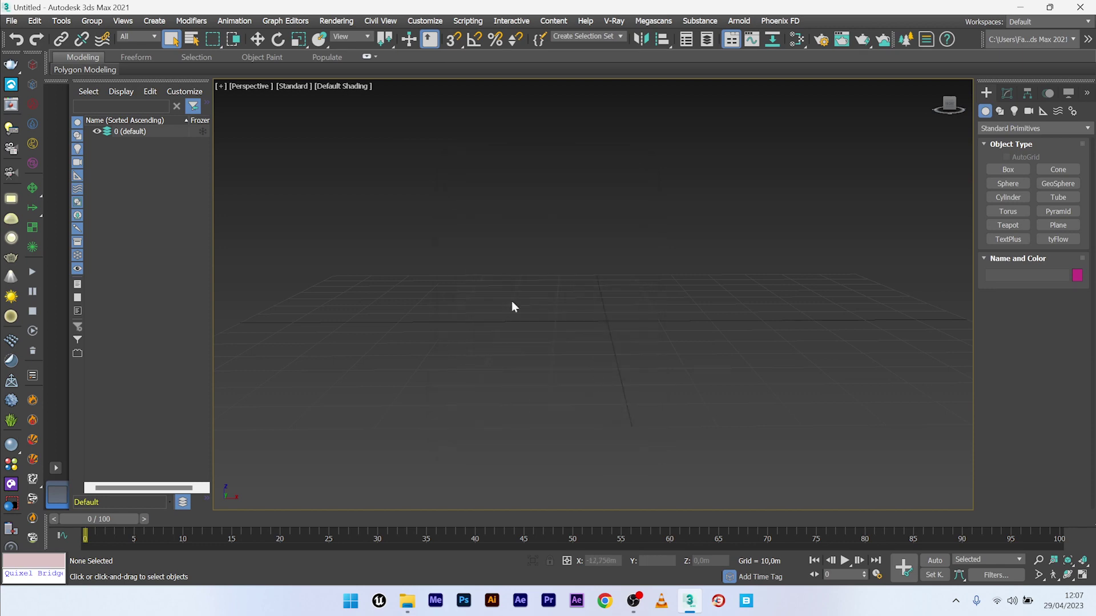
Step: Create a Plane measuring 5000 m by 5000 m with 100 length segments
{"action": "left_click", "coordinate": [1055, 226]}
{"action": "left_click_drag", "start_coordinate": [323, 269], "coordinate": [639, 360]}
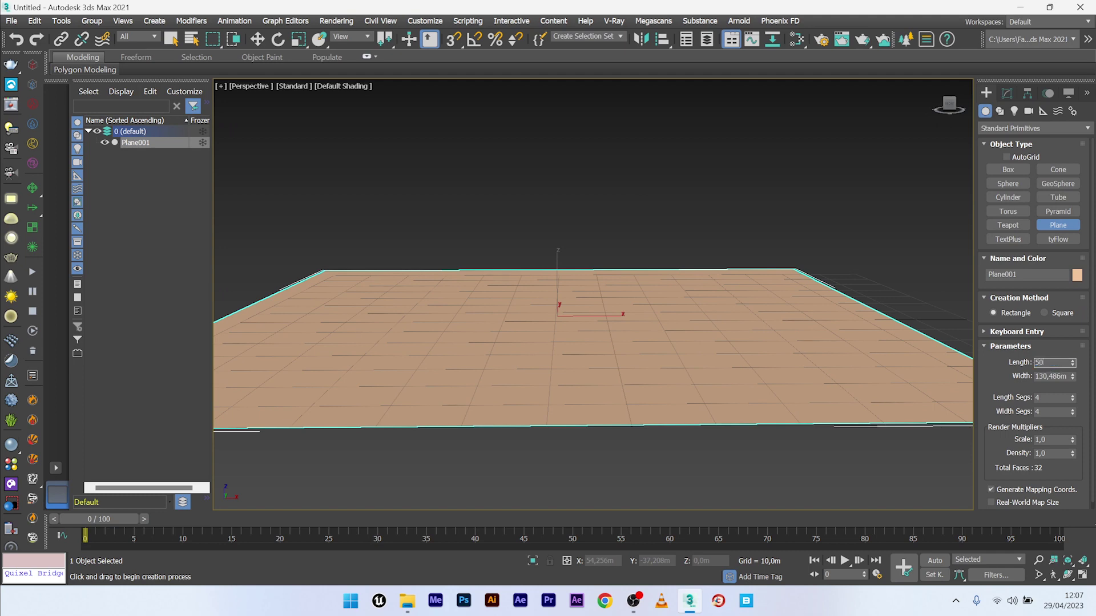
{"action": "type", "text": "5000"}
{"action": "left_click", "coordinate": [1052, 376]}
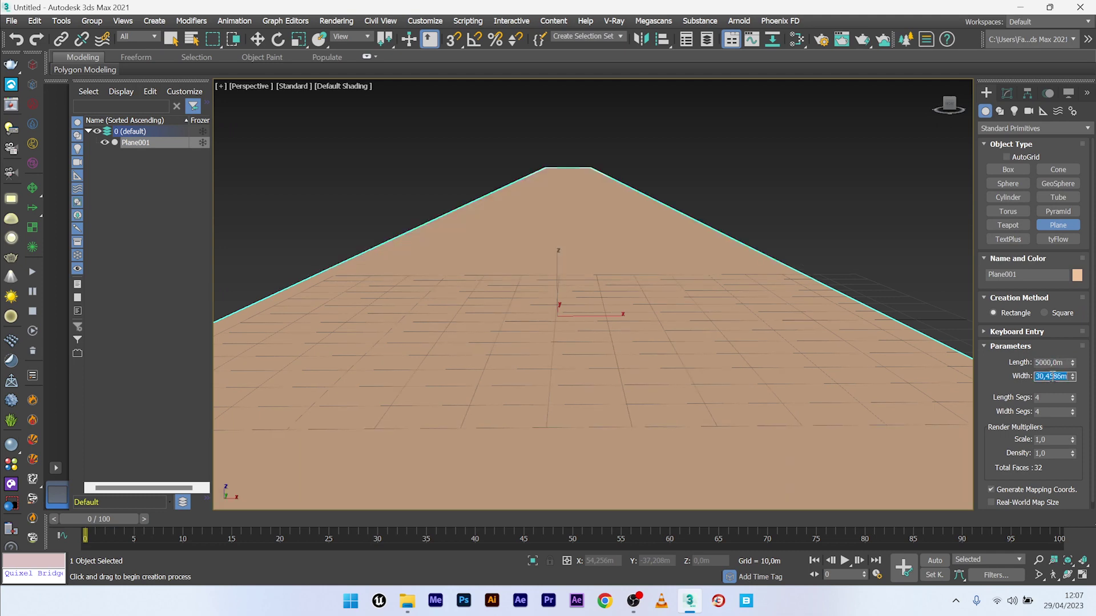
{"action": "type", "text": "5000"}
{"action": "left_click", "coordinate": [1049, 396]}
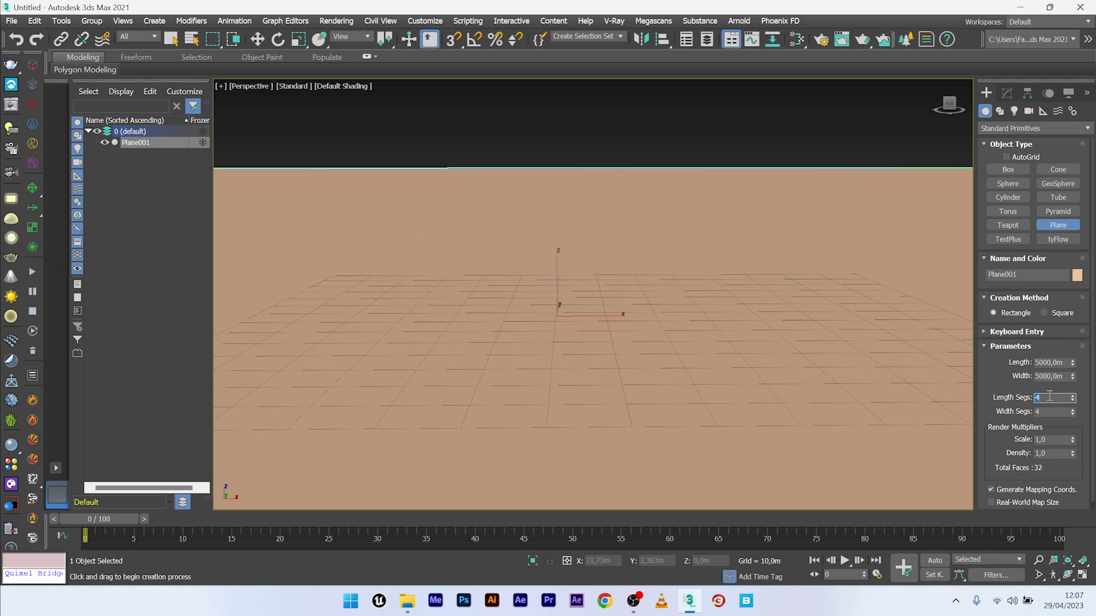
{"action": "left_click", "coordinate": [1047, 411]}
{"action": "right_click", "coordinate": [859, 320]}
Step: Show the viewport with Edged Faces and Clay shading, framing the horizon lower
{"action": "key", "text": "F4"}
{"action": "middle_click_drag", "start_coordinate": [597, 231], "coordinate": [597, 260]}
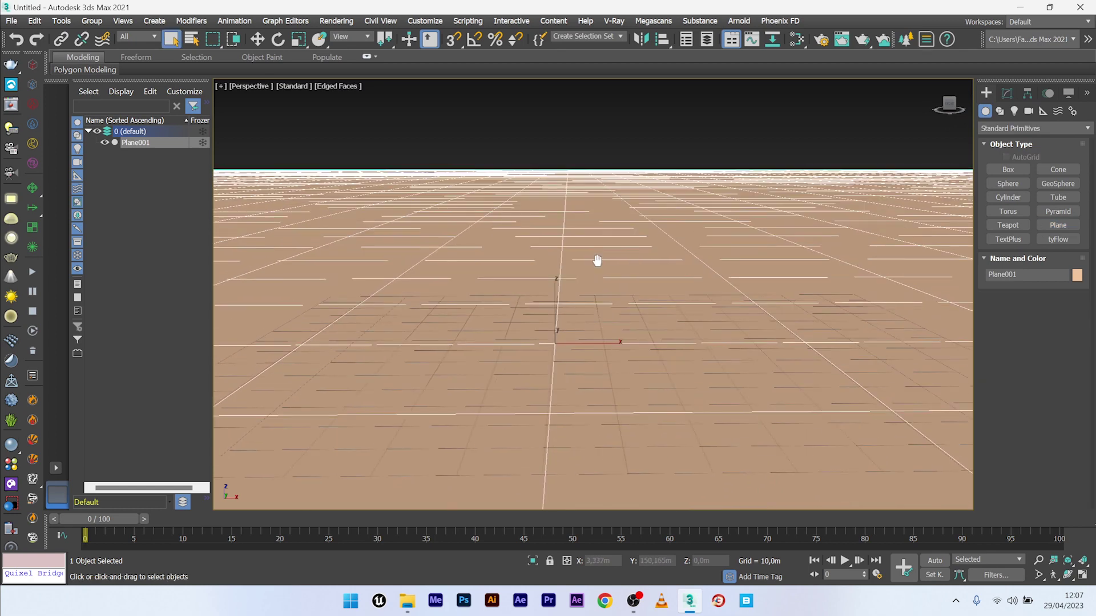
{"action": "left_click", "coordinate": [336, 90]}
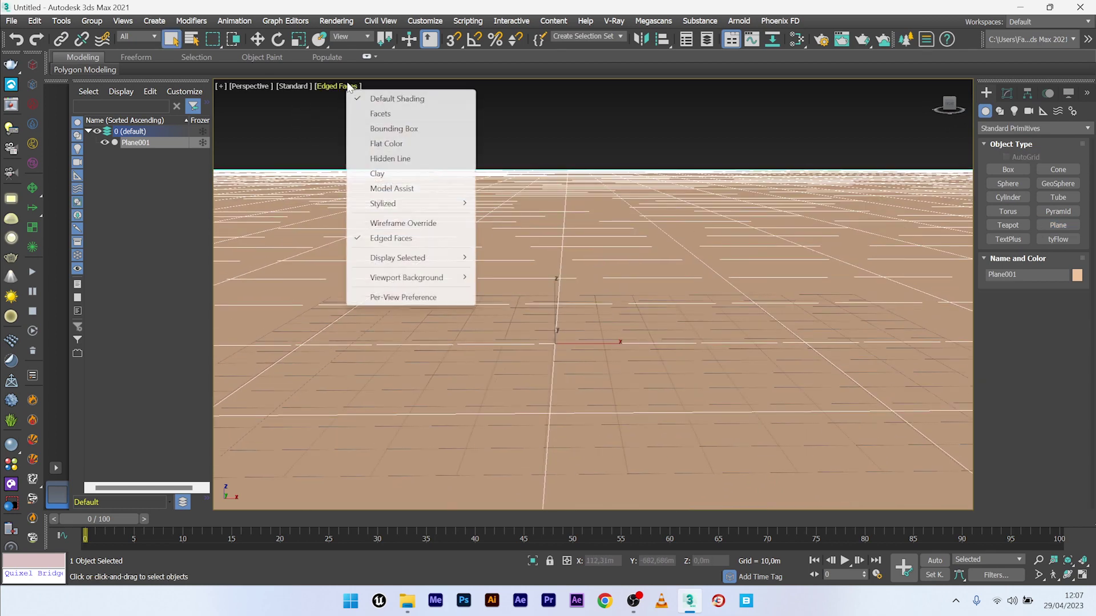
{"action": "left_click", "coordinate": [379, 172]}
{"action": "mouse_move", "coordinate": [583, 250]}
{"action": "middle_mouse_down"}
{"action": "mouse_move", "coordinate": [584, 354]}
{"action": "mouse_move", "coordinate": [590, 252]}
{"action": "mouse_move", "coordinate": [590, 263]}
{"action": "middle_mouse_up"}
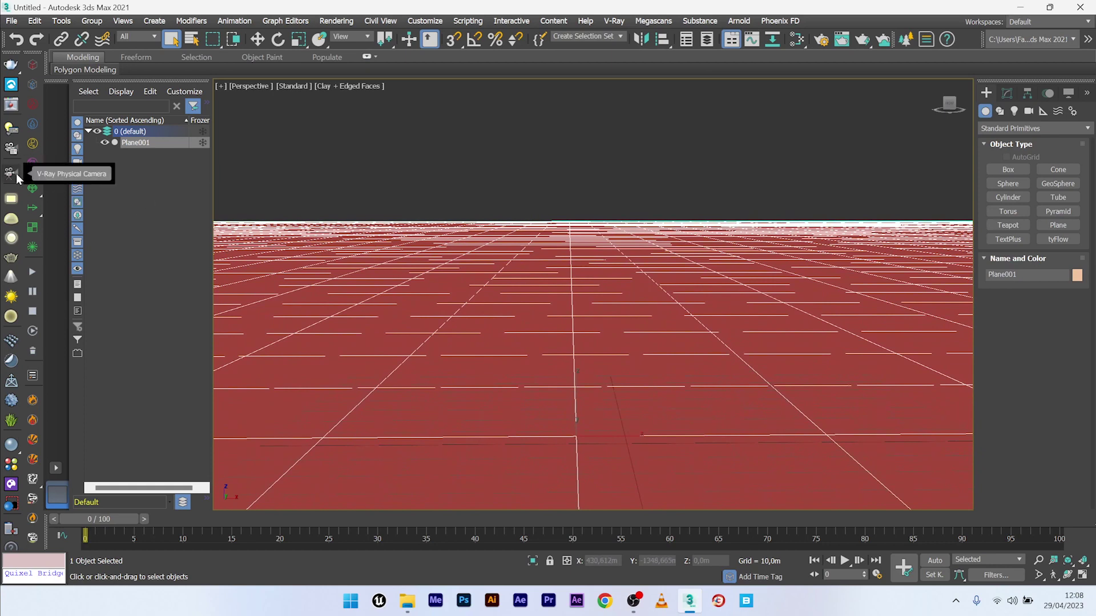
Step: Add a V-Ray Physical Camera, switching the renderer to V-Ray, and show a Top view beside it
{"action": "left_click", "coordinate": [12, 172]}
{"action": "left_click", "coordinate": [577, 347]}
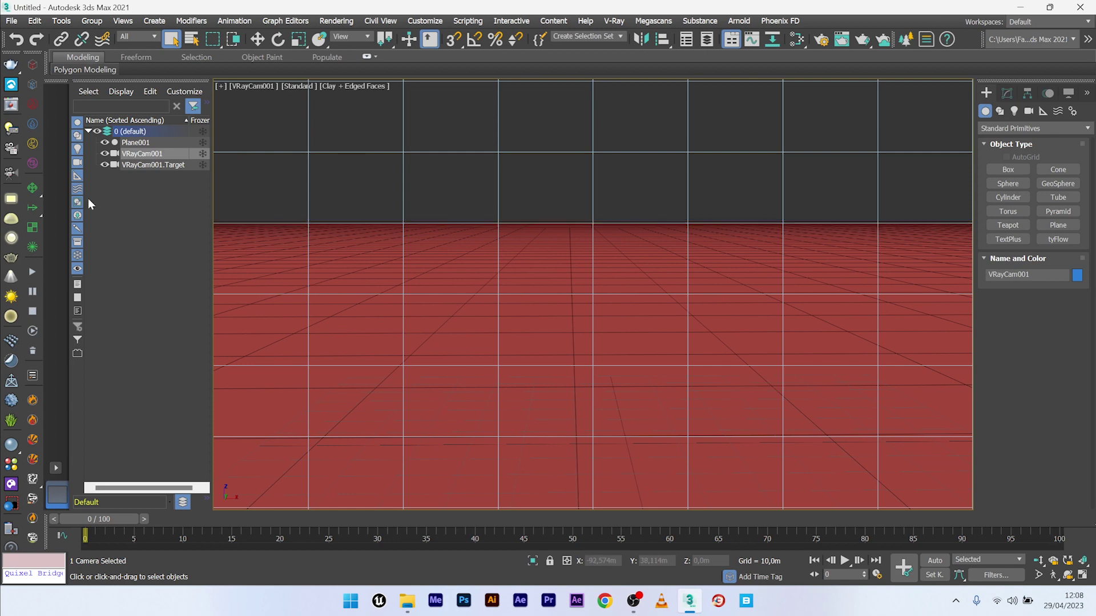
{"action": "left_click", "coordinate": [11, 296]}
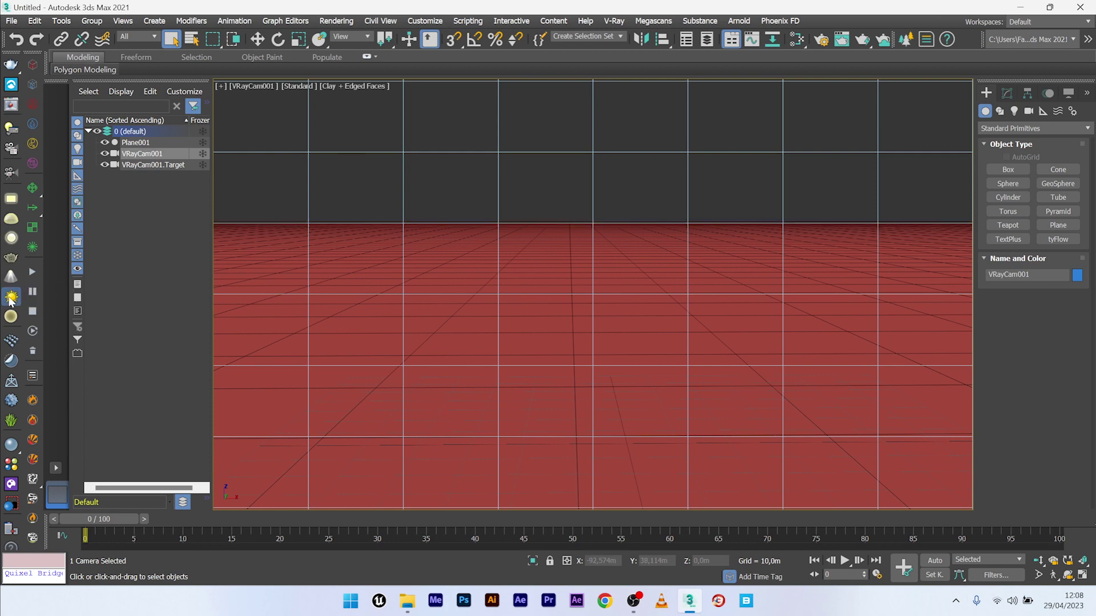
{"action": "left_click", "coordinate": [1083, 576]}
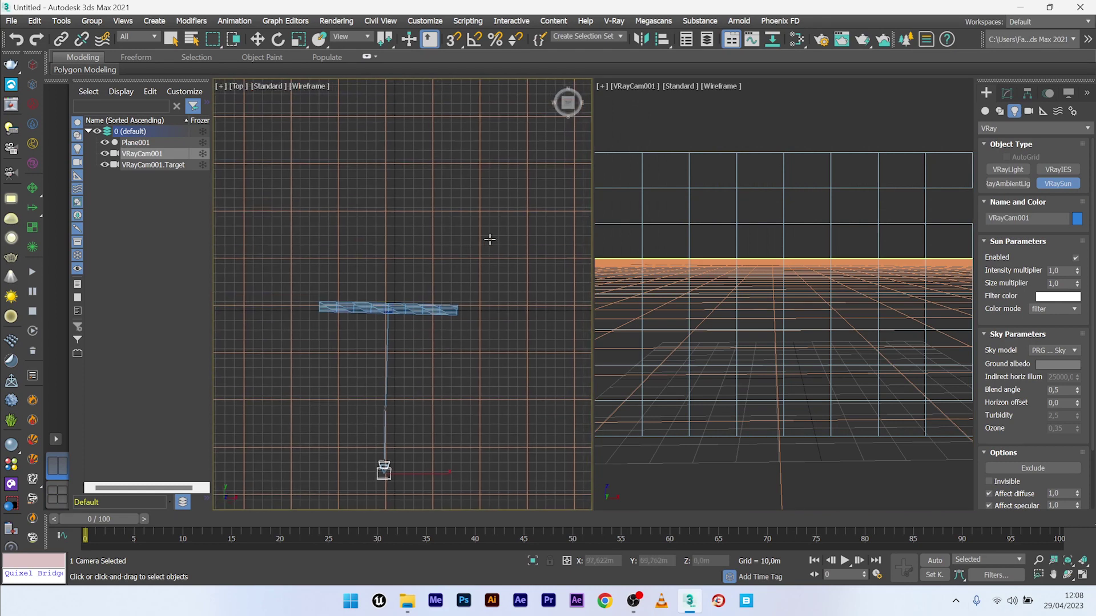
Step: Place a VRaySun with a VRaySky environment, then move the sun sideways and high above the plane
{"action": "left_click_drag", "start_coordinate": [530, 181], "coordinate": [385, 382]}
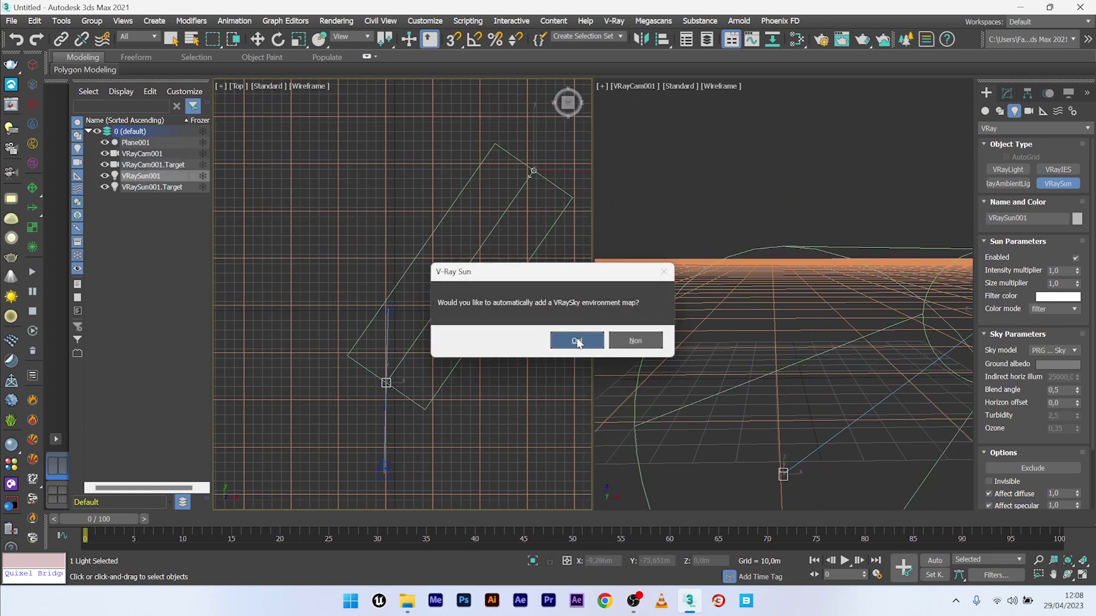
{"action": "left_click", "coordinate": [578, 342]}
{"action": "right_click", "coordinate": [553, 176]}
{"action": "left_click", "coordinate": [573, 182]}
{"action": "left_click_drag", "start_coordinate": [569, 171], "coordinate": [519, 160]}
{"action": "mouse_move", "coordinate": [921, 273]}
{"action": "left_mouse_down"}
{"action": "mouse_move", "coordinate": [861, 252]}
{"action": "mouse_move", "coordinate": [861, 261]}
{"action": "left_mouse_up"}
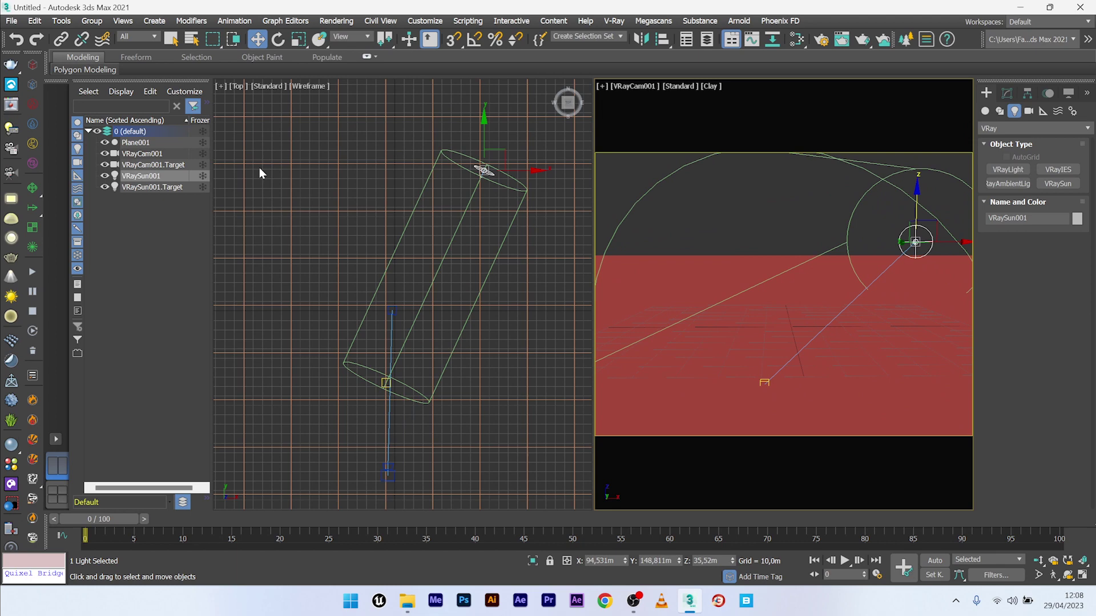
Step: Start an interactive V-Ray render and set the sun's intensity multiplier to 0,5
{"action": "left_click", "coordinate": [11, 104]}
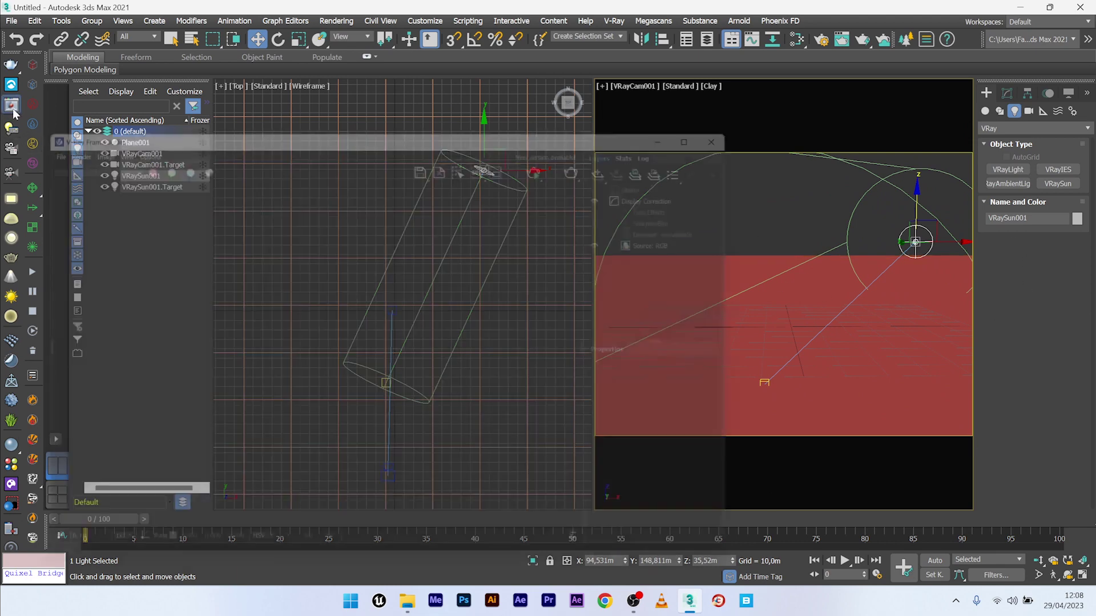
{"action": "left_click", "coordinate": [555, 158]}
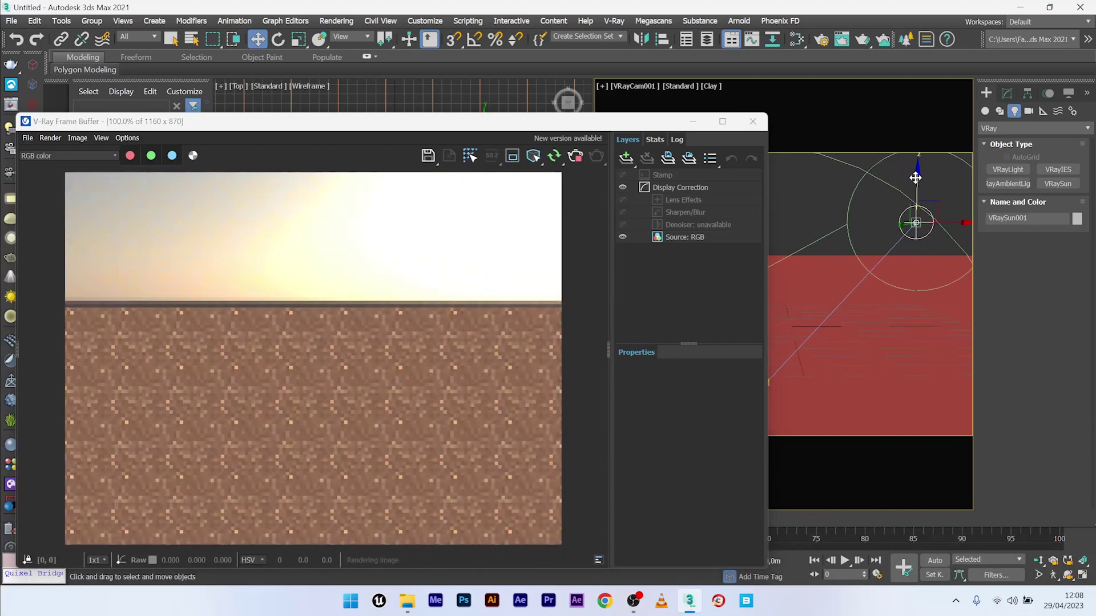
{"action": "left_click", "coordinate": [1014, 90]}
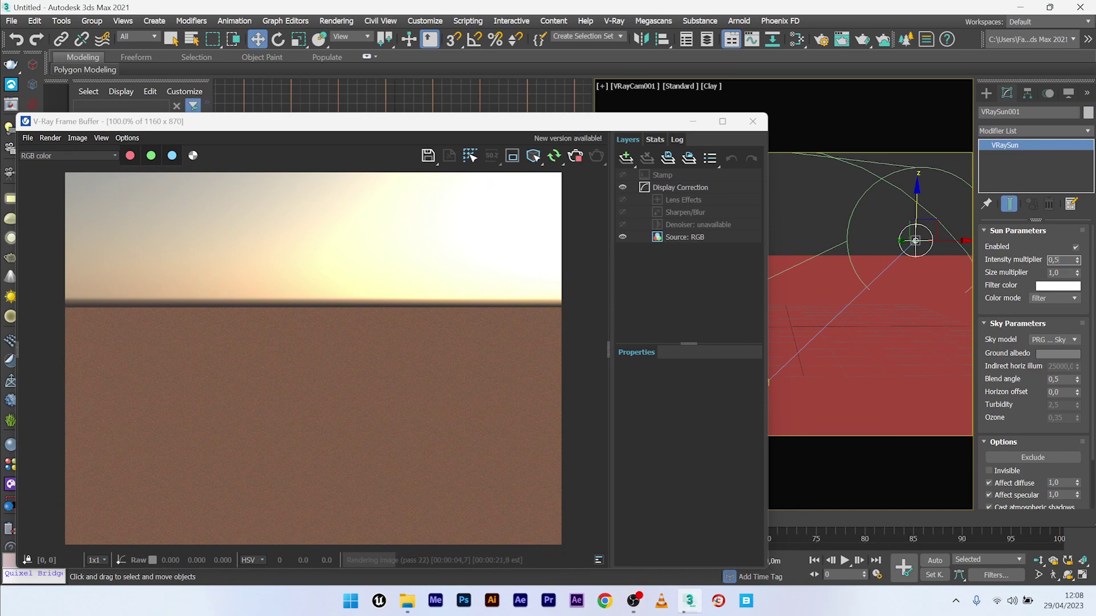
{"action": "type", "text": "0,5"}
{"action": "key", "text": "Return"}
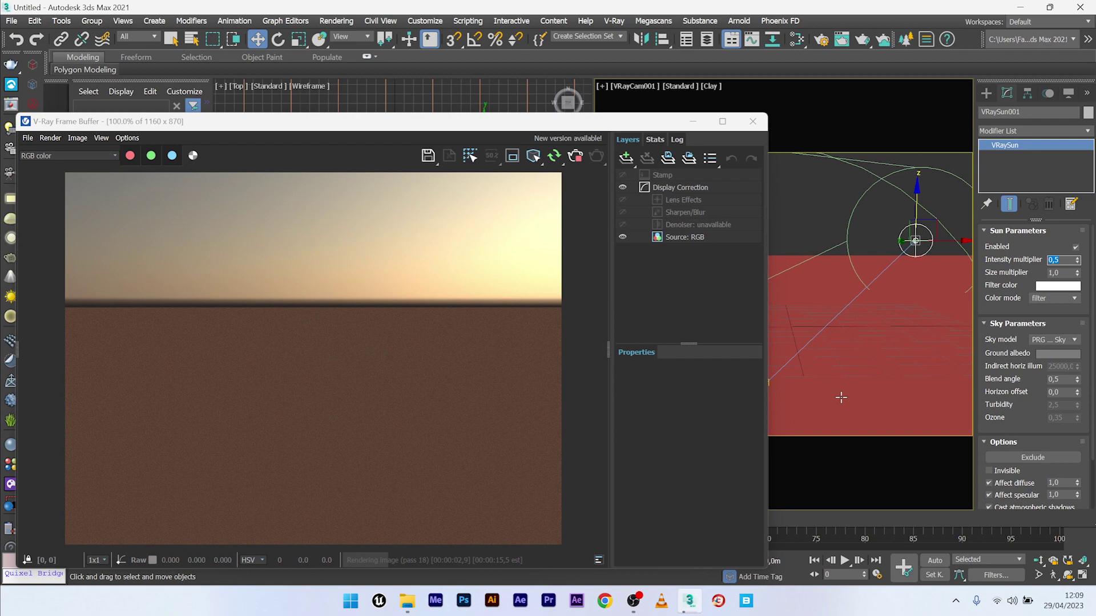
Step: Set the sun's horizon offset to 2,0
{"action": "left_click", "coordinate": [1050, 392]}
{"action": "type", "text": "1"}
{"action": "key", "text": "Return"}
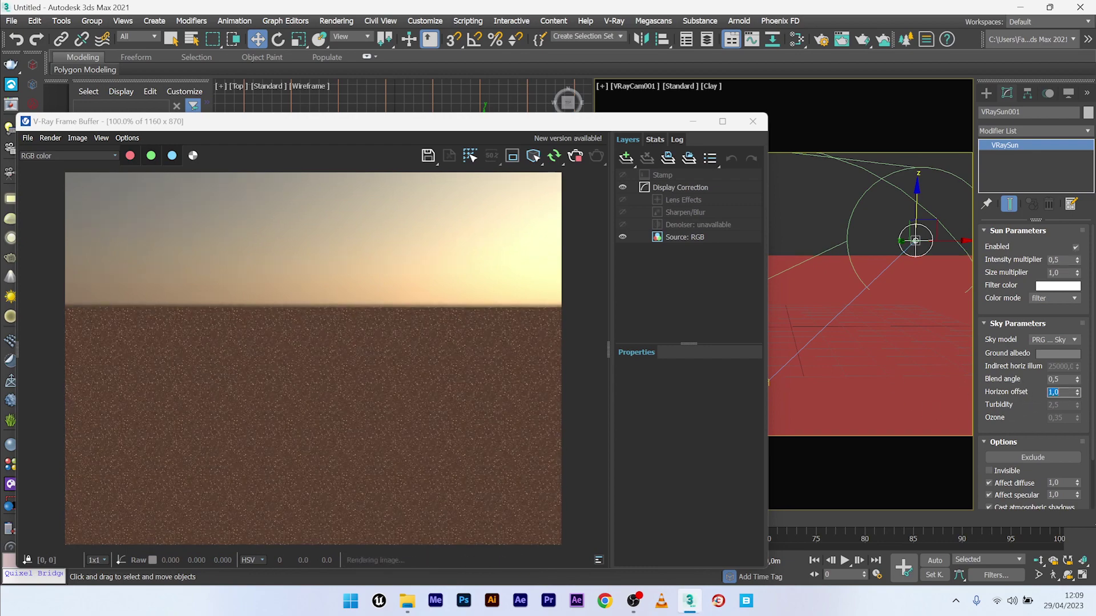
{"action": "type", "text": "2"}
{"action": "key", "text": "Return"}
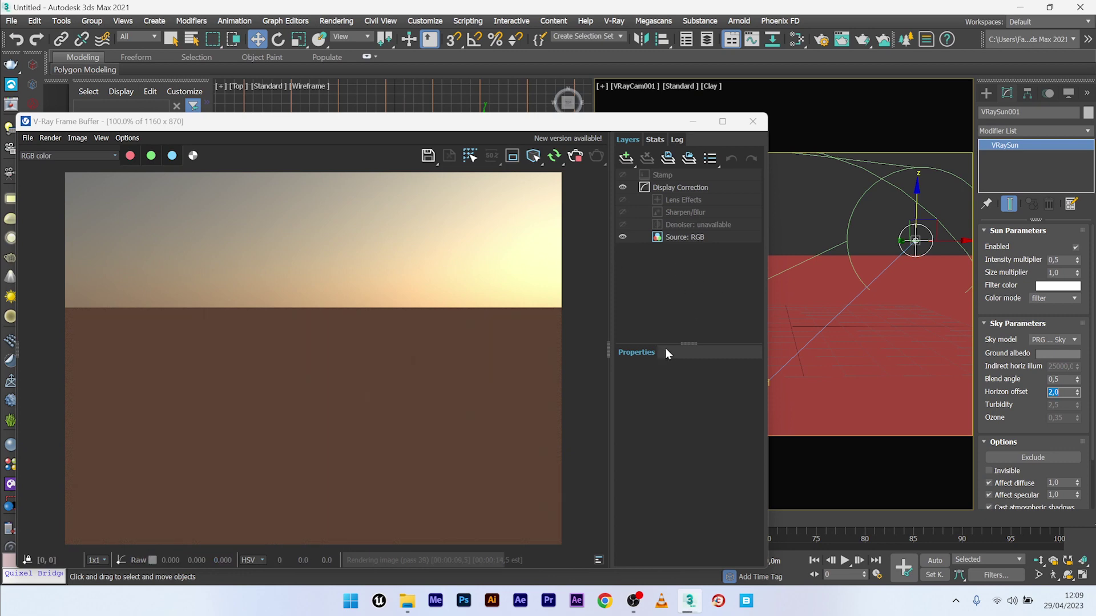
Step: Create a VRayMtl node, Material #25, in the Slate editor and assign it to the ground plane
{"action": "left_click", "coordinate": [874, 334]}
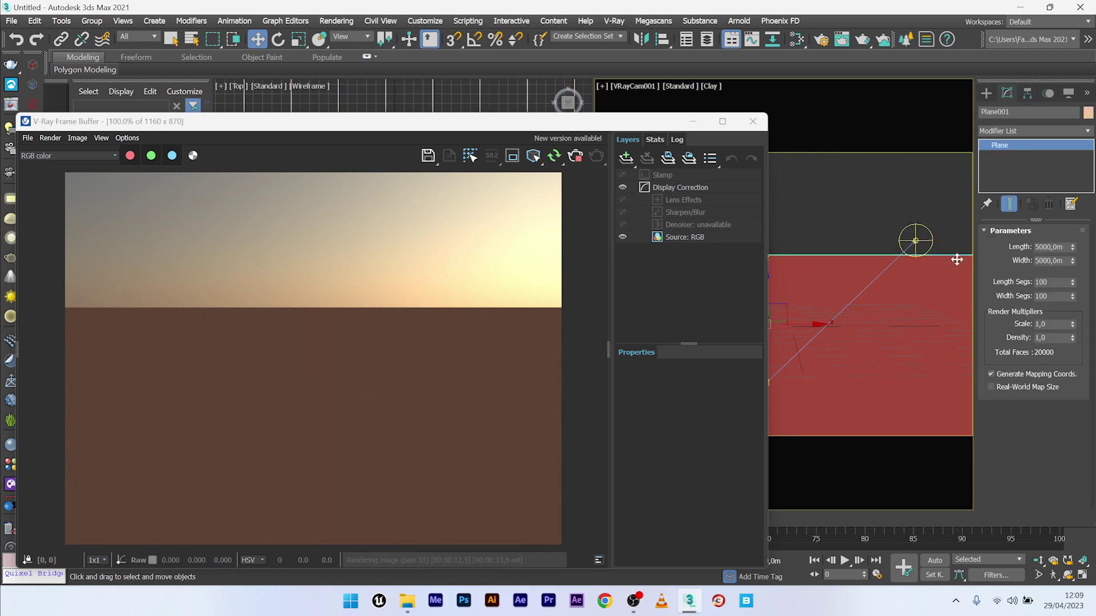
{"action": "left_click", "coordinate": [795, 41]}
{"action": "right_click", "coordinate": [143, 151]}
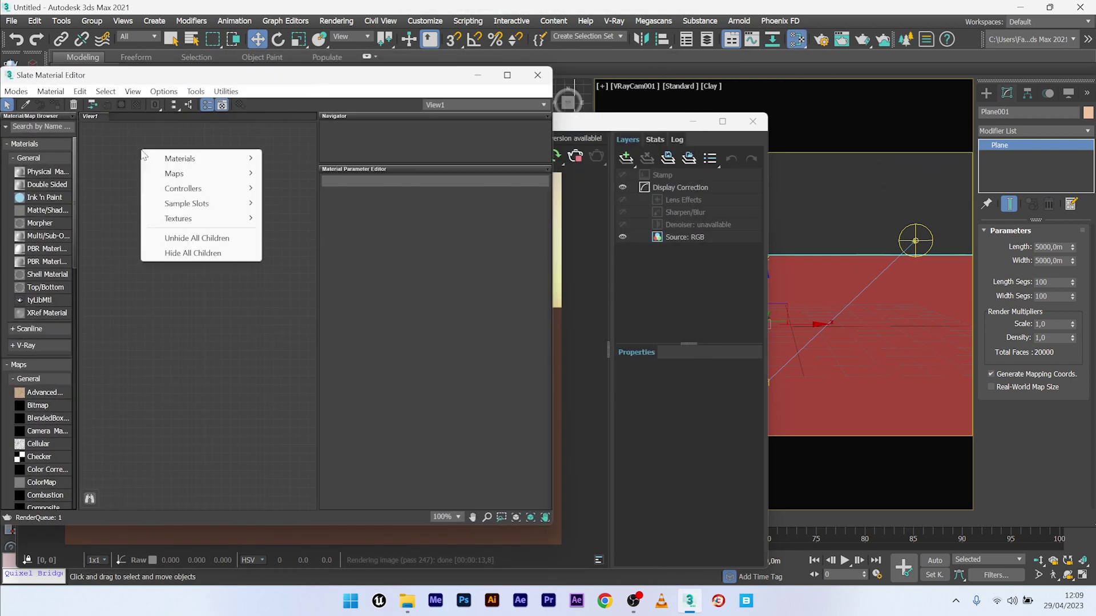
{"action": "mouse_move", "coordinate": [176, 159]}
{"action": "mouse_move", "coordinate": [308, 191]}
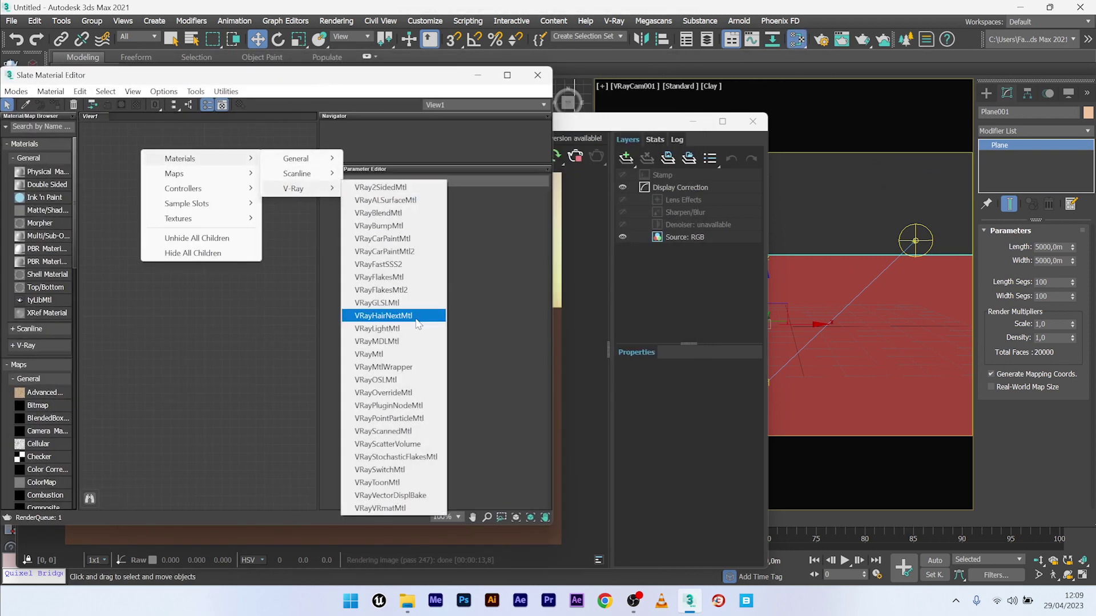
{"action": "left_click", "coordinate": [407, 358]}
{"action": "double_click", "coordinate": [140, 150]}
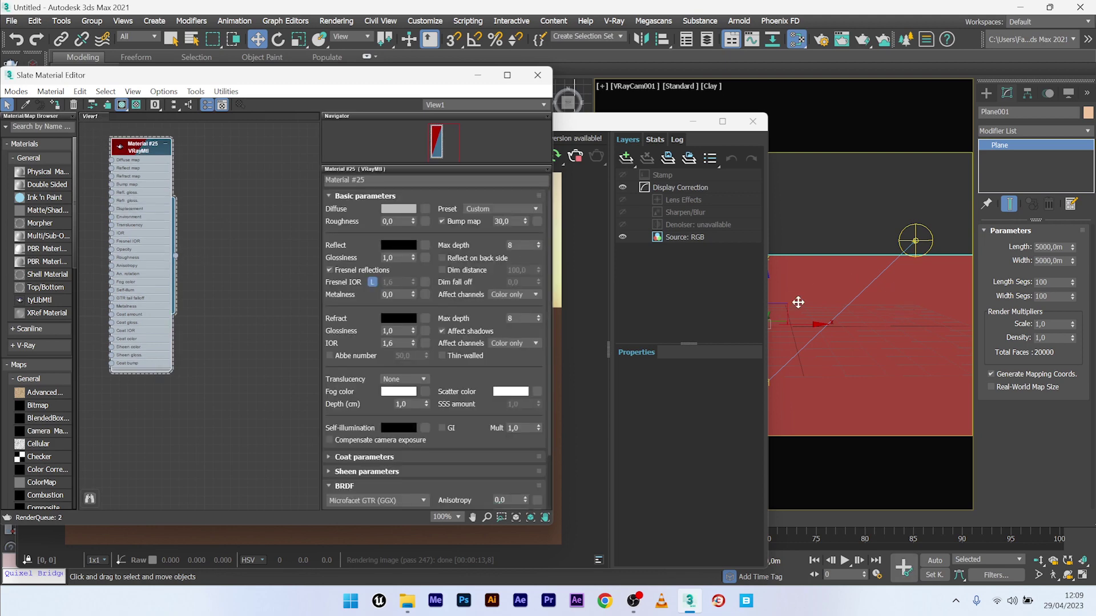
{"action": "left_click", "coordinate": [55, 105]}
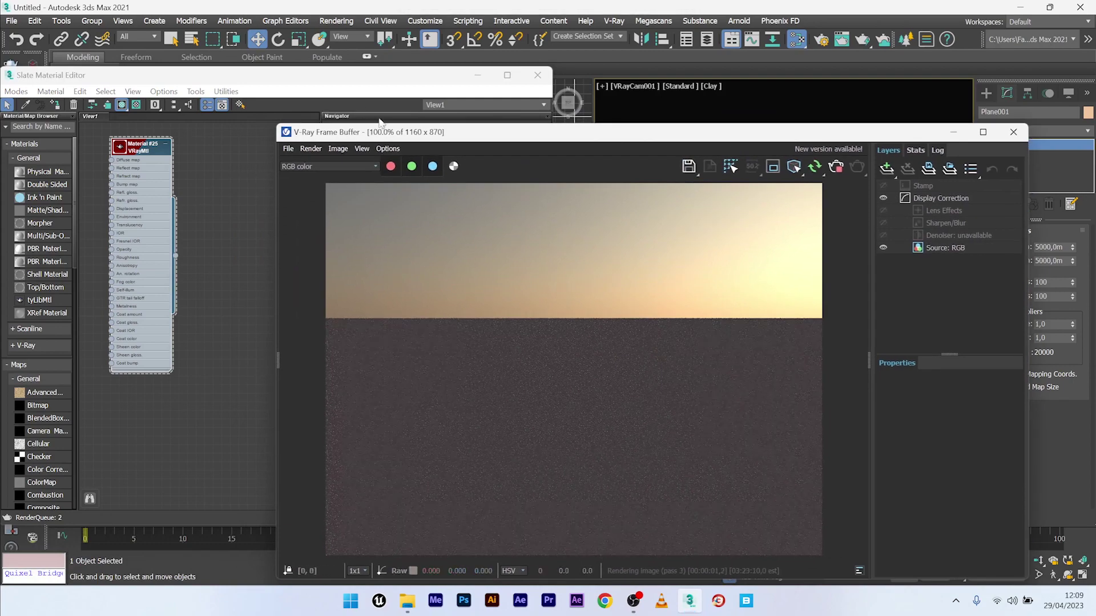
Step: Make Material #25's diffuse black and its reflect and refract colours white
{"action": "left_click", "coordinate": [343, 98]}
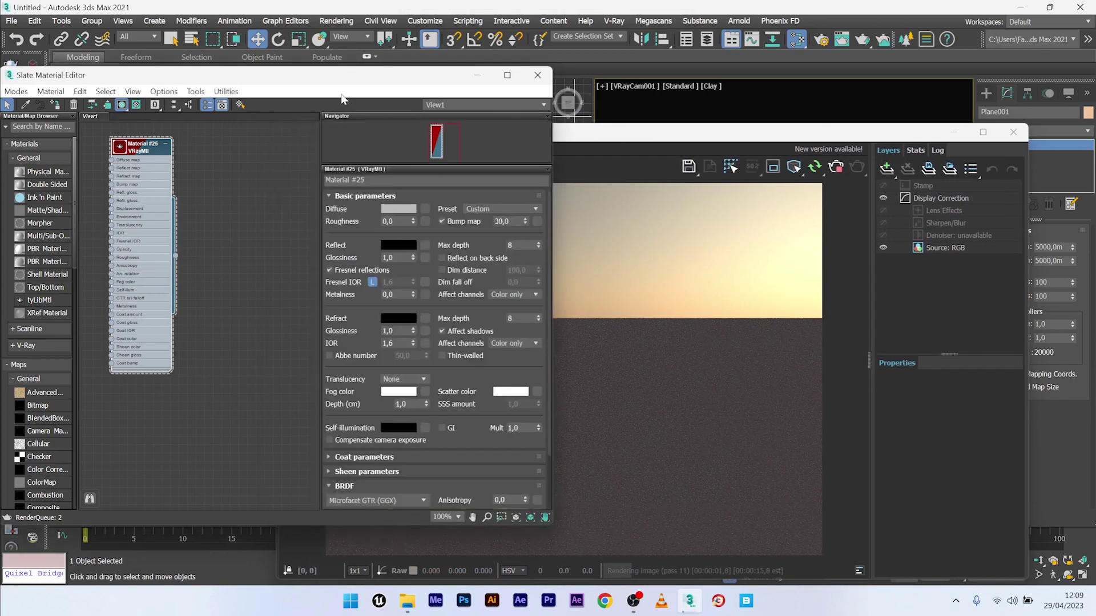
{"action": "left_click", "coordinate": [399, 210]}
{"action": "mouse_move", "coordinate": [299, 85]}
{"action": "left_mouse_down"}
{"action": "mouse_move", "coordinate": [298, 168]}
{"action": "mouse_move", "coordinate": [299, 85]}
{"action": "left_mouse_up"}
{"action": "left_click", "coordinate": [395, 183]}
{"action": "left_click", "coordinate": [405, 245]}
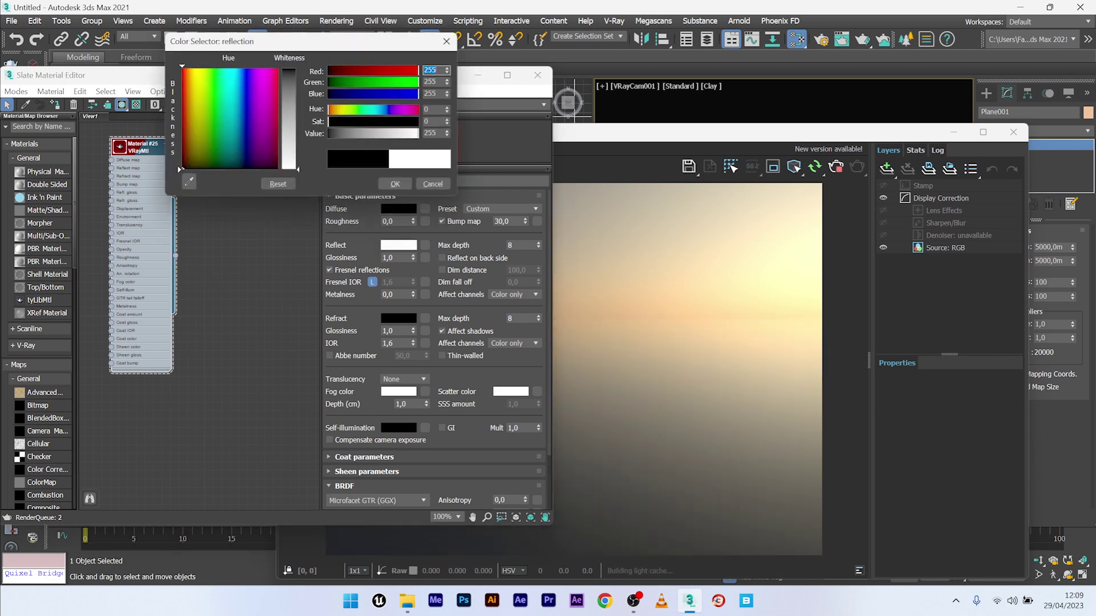
{"action": "left_click", "coordinate": [395, 184]}
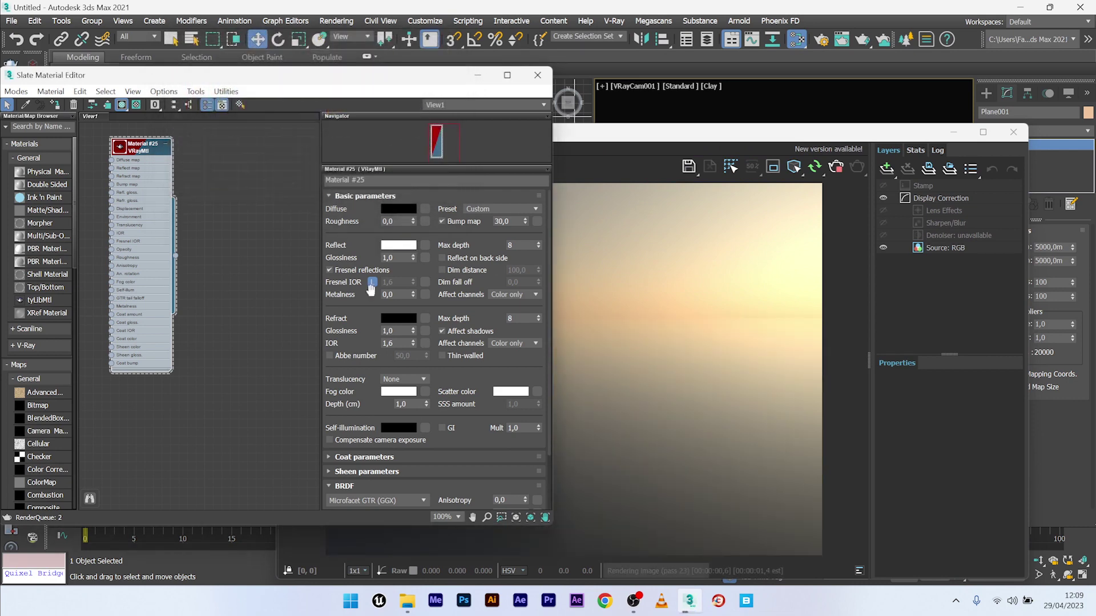
{"action": "left_click", "coordinate": [398, 318]}
{"action": "left_click_drag", "start_coordinate": [297, 68], "coordinate": [297, 169]}
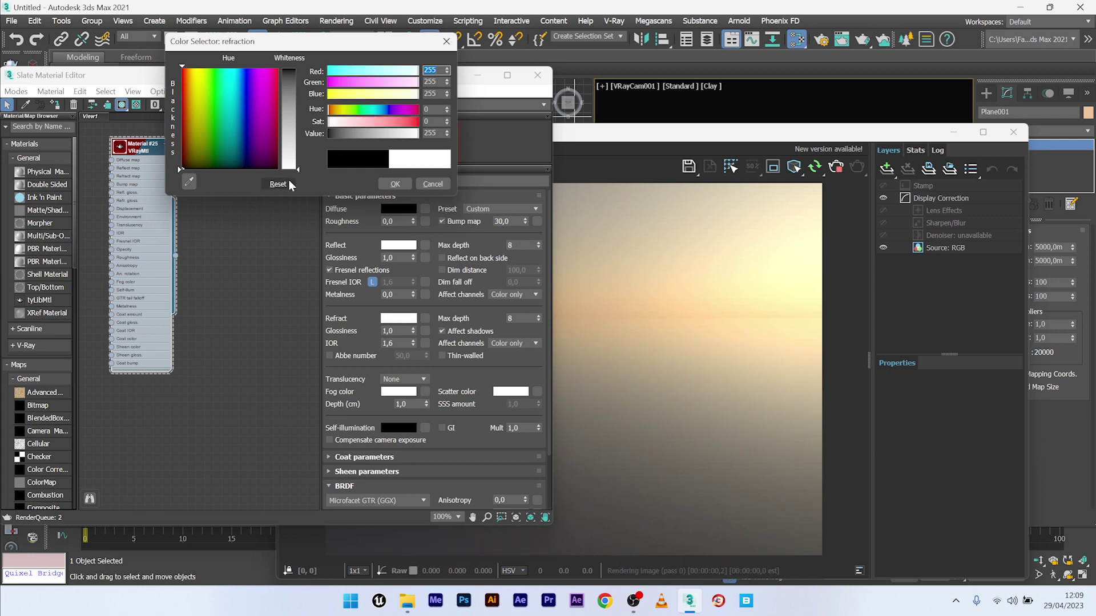
{"action": "left_click", "coordinate": [395, 184]}
{"action": "left_click_drag", "start_coordinate": [720, 140], "coordinate": [728, 68]}
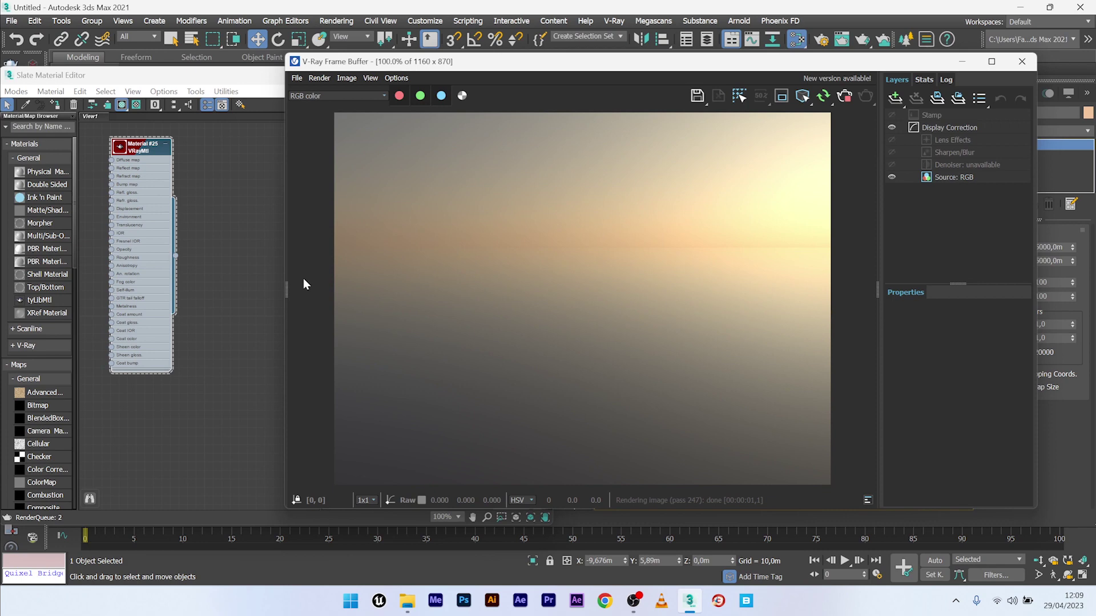
{"action": "left_click_drag", "start_coordinate": [767, 61], "coordinate": [507, 81]}
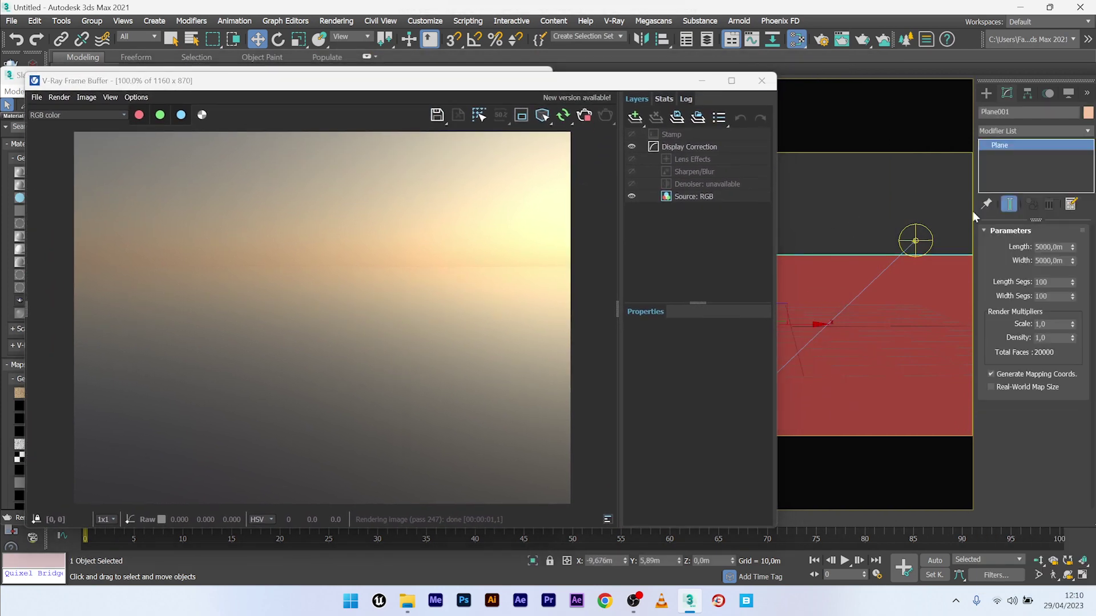
Step: Pick VRayDisplacementMod from the Modifier List for Plane001 and enter 24 as its Edge length
{"action": "left_click", "coordinate": [1021, 134]}
{"action": "key", "text": "v"}
{"action": "key", "text": "v"}
{"action": "key", "text": "v"}
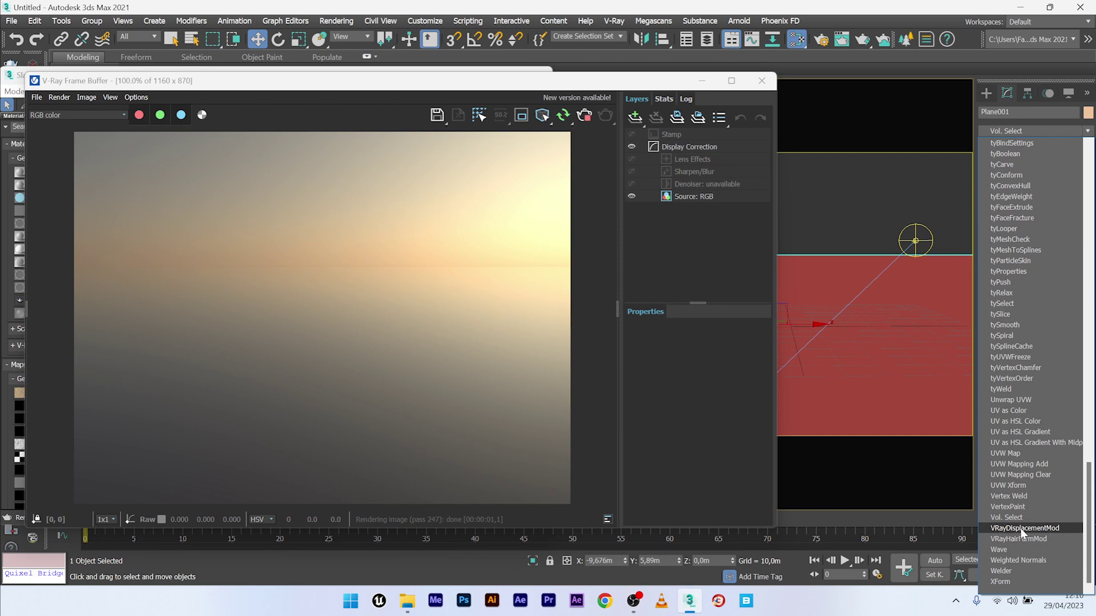
{"action": "left_click", "coordinate": [1053, 529]}
{"action": "scroll", "coordinate": [992, 311], "scroll_direction": "down", "scroll_amount": 5}
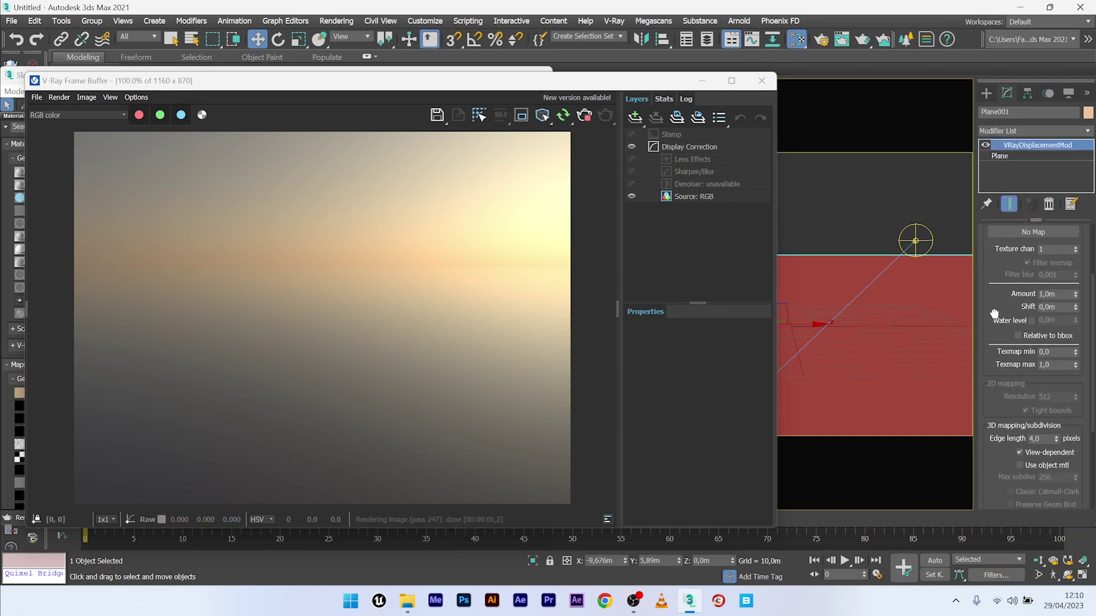
{"action": "scroll", "coordinate": [994, 308], "scroll_direction": "down", "scroll_amount": 3}
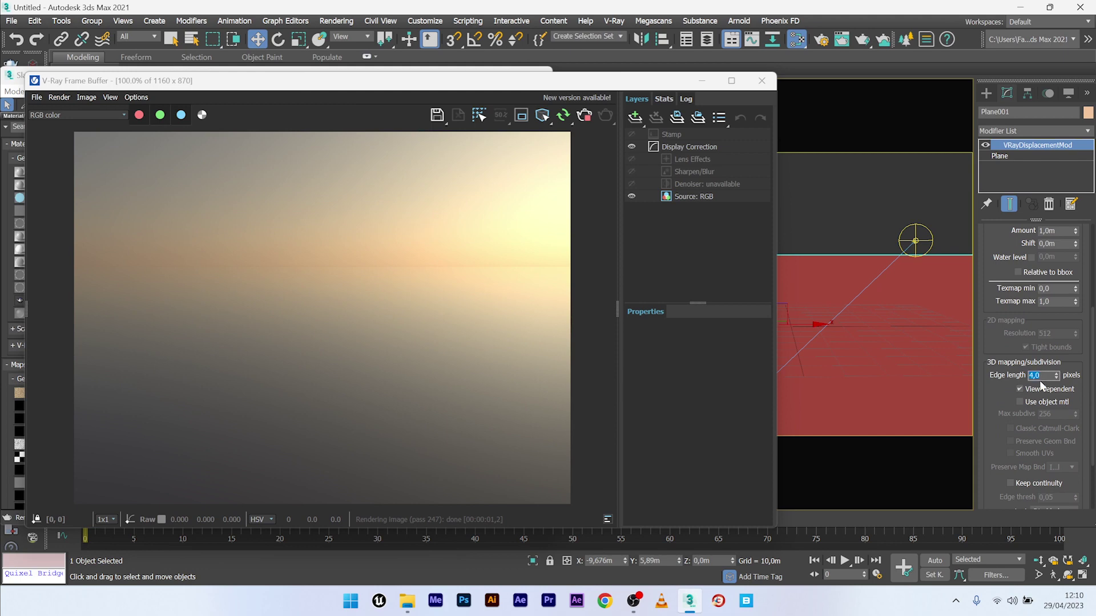
{"action": "type", "text": "24"}
{"action": "key", "text": "Return"}
Step: Add a PhoenixFDOceanTex node (Map #1) in the Slate Material Editor and load its parameters
{"action": "key", "text": "m"}
{"action": "right_click", "coordinate": [149, 350]}
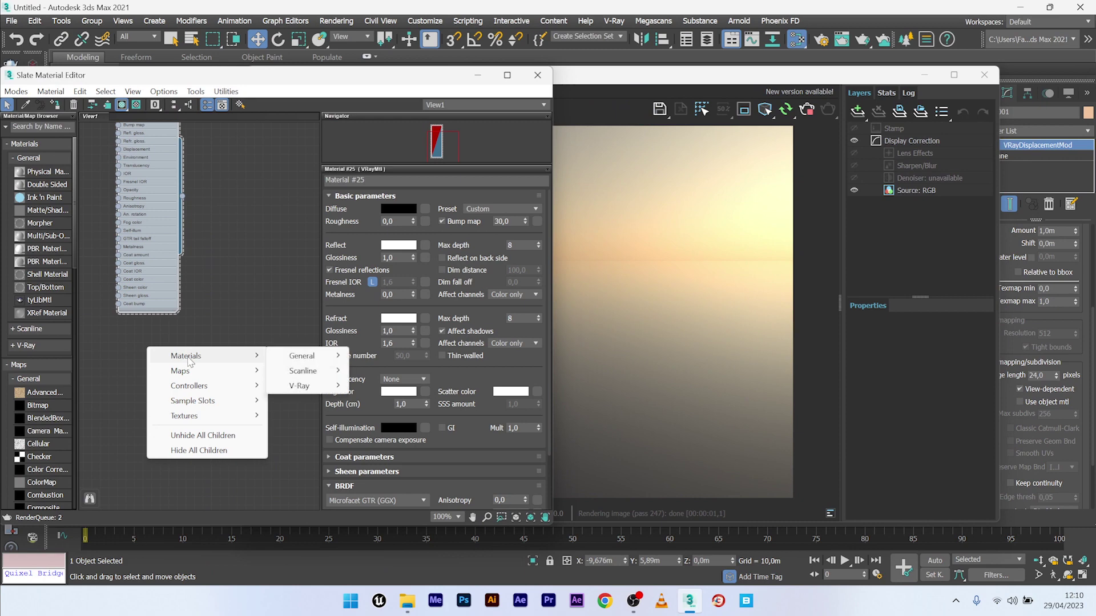
{"action": "mouse_move", "coordinate": [185, 371]}
{"action": "mouse_move", "coordinate": [311, 431]}
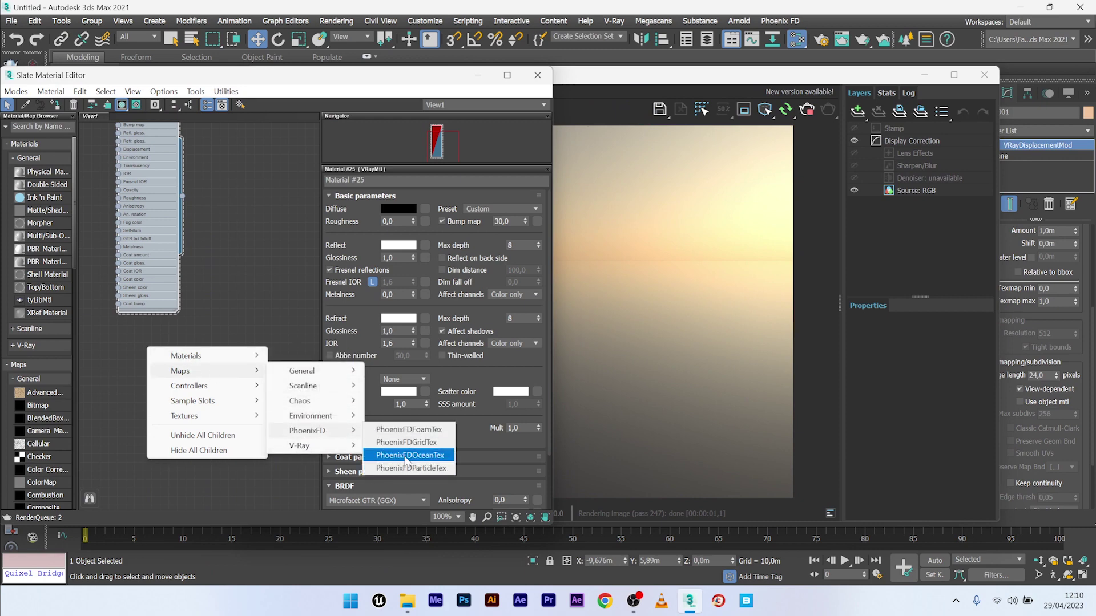
{"action": "left_click", "coordinate": [425, 456]}
{"action": "double_click", "coordinate": [157, 348]}
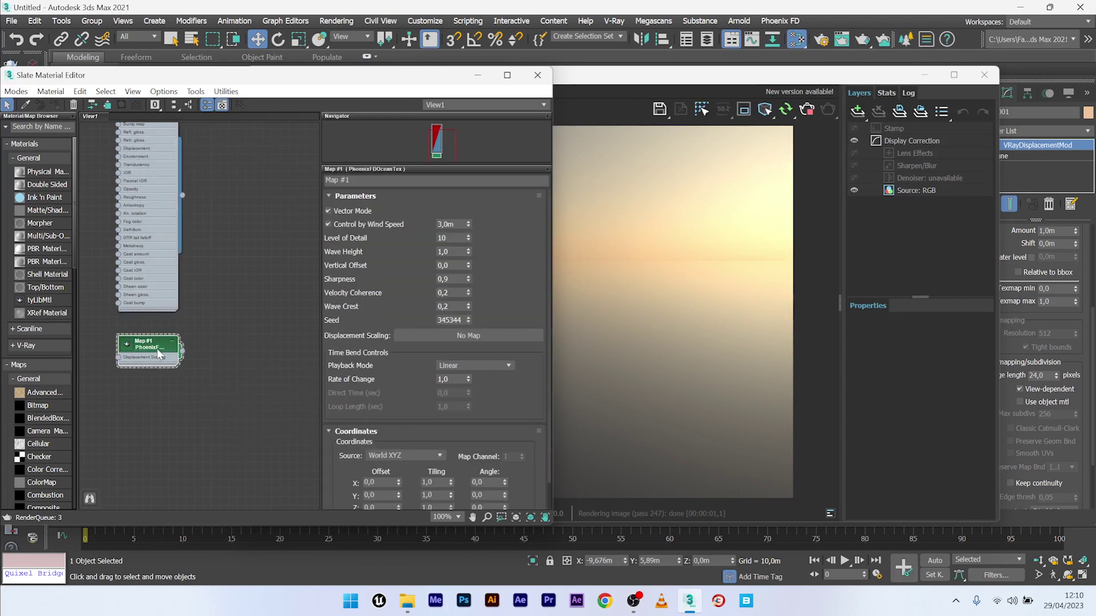
{"action": "scroll", "coordinate": [1032, 264], "scroll_direction": "up", "scroll_amount": 5}
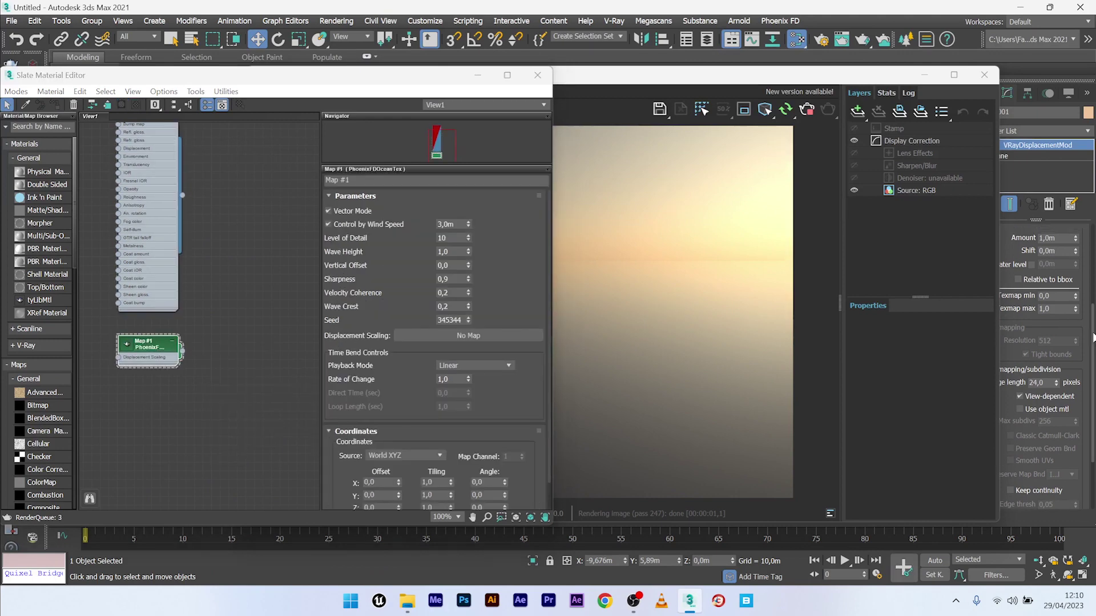
Step: Wire Map #1 into the displacement texmap slot as an instance, accepting Phoenix's automatic adjustment
{"action": "left_click_drag", "start_coordinate": [182, 351], "coordinate": [1035, 307]}
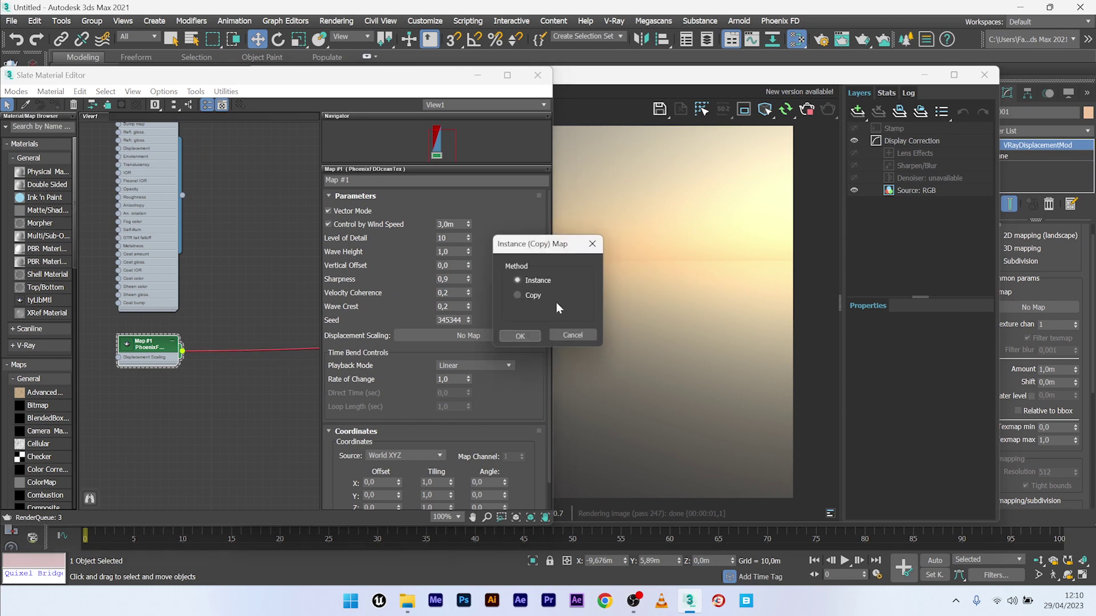
{"action": "left_click", "coordinate": [520, 336]}
{"action": "left_click", "coordinate": [655, 339]}
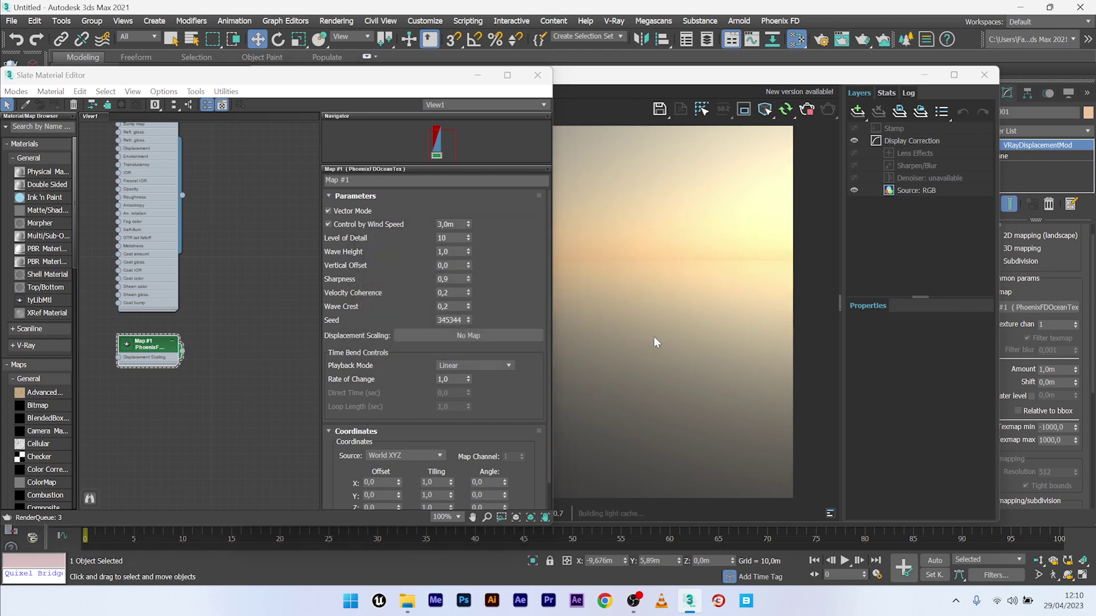
Step: Rearrange the windows, nudge the selected object upward, and view the rippled ocean render
{"action": "left_click_drag", "start_coordinate": [456, 82], "coordinate": [298, 95]}
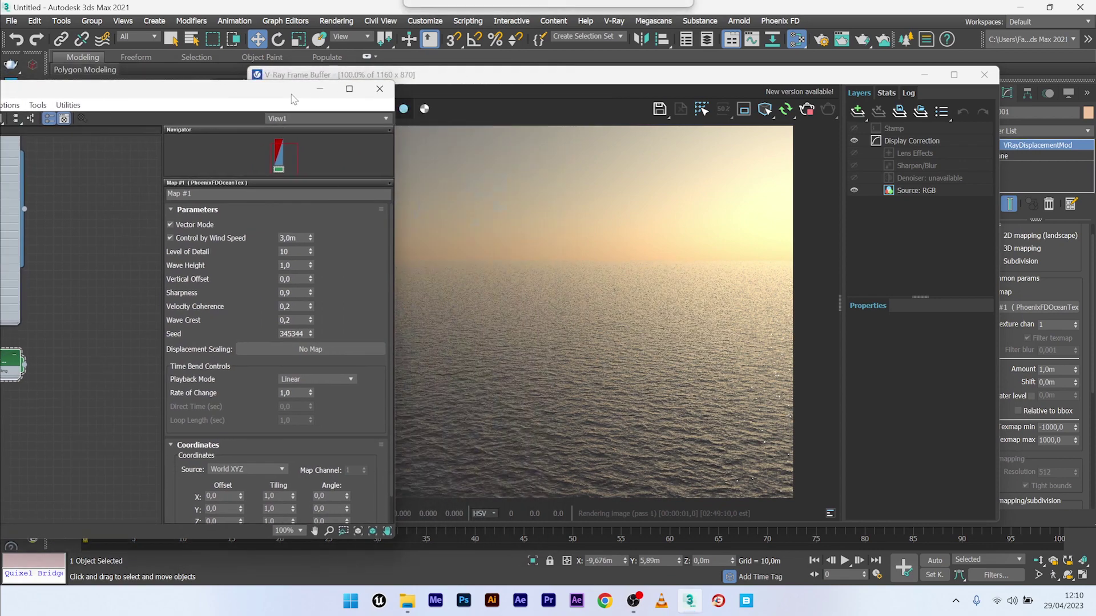
{"action": "left_click_drag", "start_coordinate": [571, 75], "coordinate": [604, 46]}
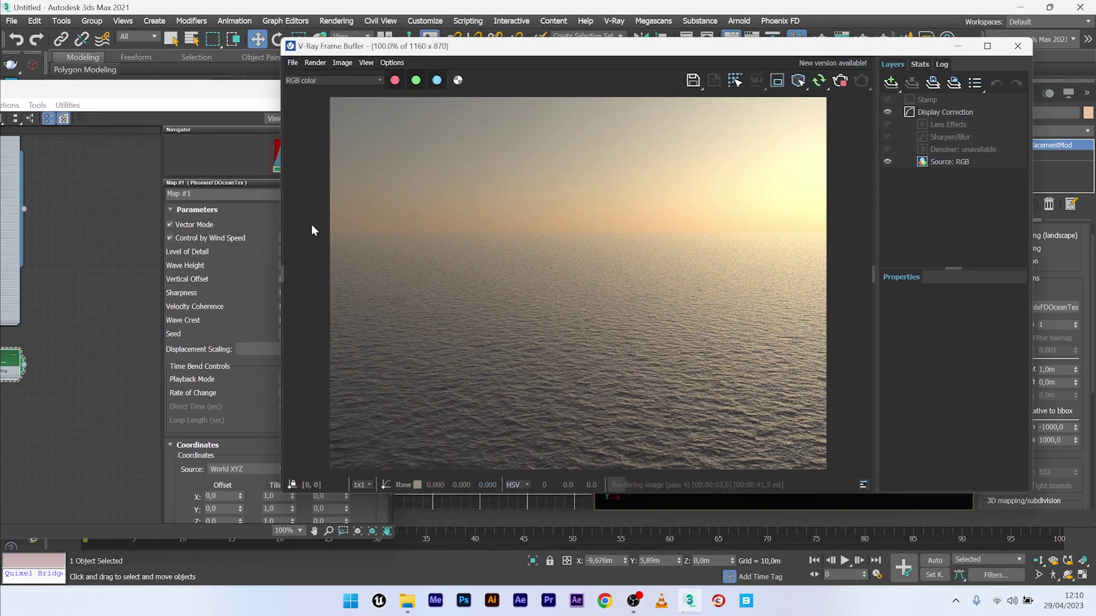
{"action": "left_click_drag", "start_coordinate": [713, 48], "coordinate": [429, 44]}
{"action": "left_click_drag", "start_coordinate": [770, 266], "coordinate": [769, 234]}
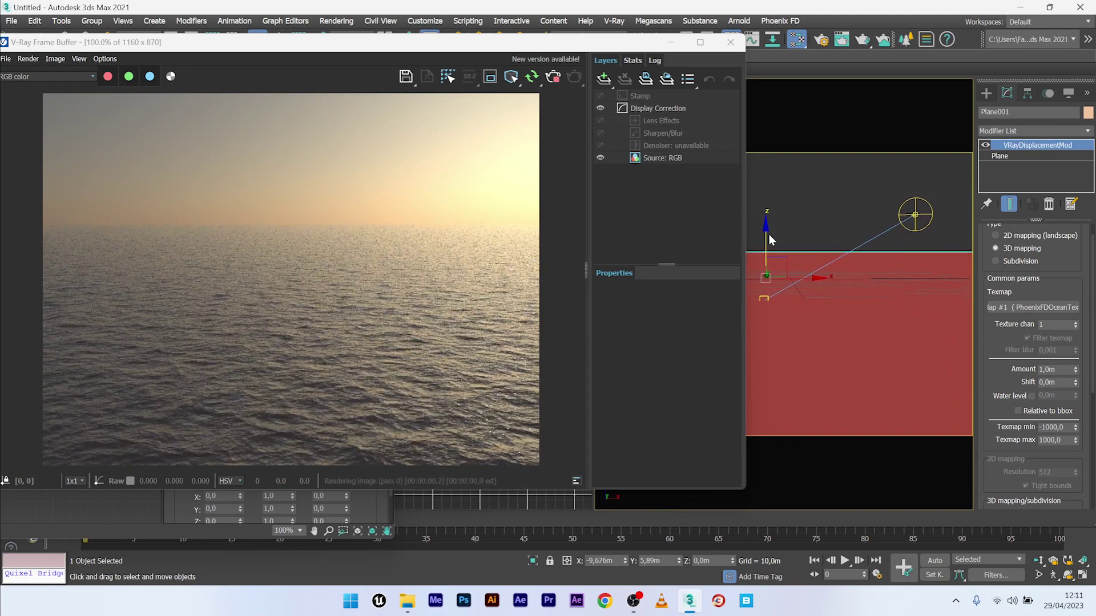
{"action": "left_click_drag", "start_coordinate": [304, 50], "coordinate": [683, 75]}
Step: Set Map #1's Control by Wind Speed to 4,0m after testing 5 and 1
{"action": "left_click_drag", "start_coordinate": [246, 89], "coordinate": [247, 55]}
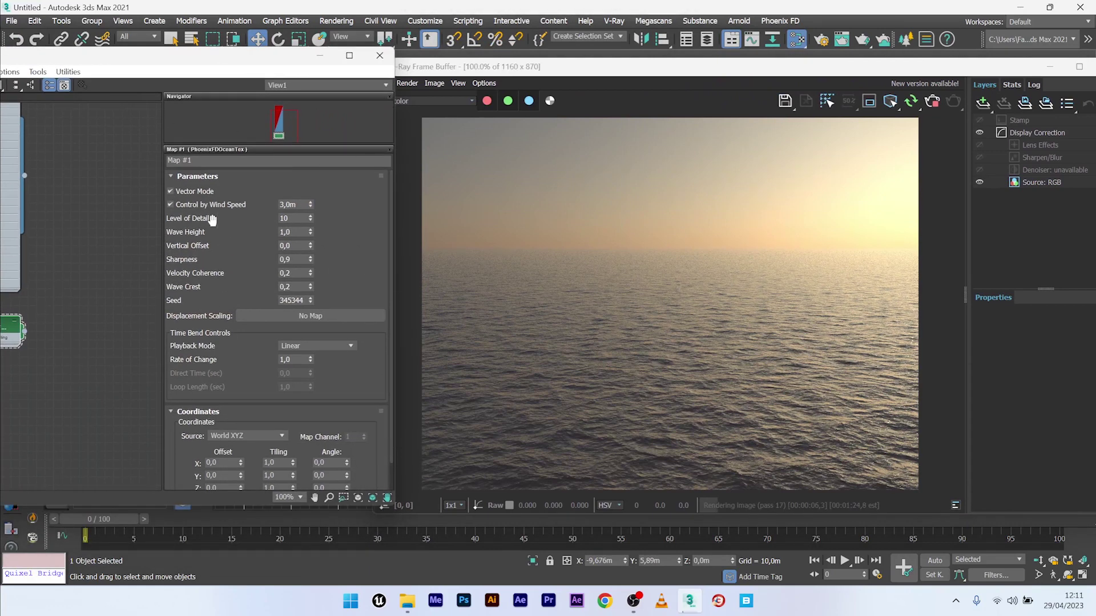
{"action": "left_click", "coordinate": [301, 206]}
{"action": "key", "text": "Return"}
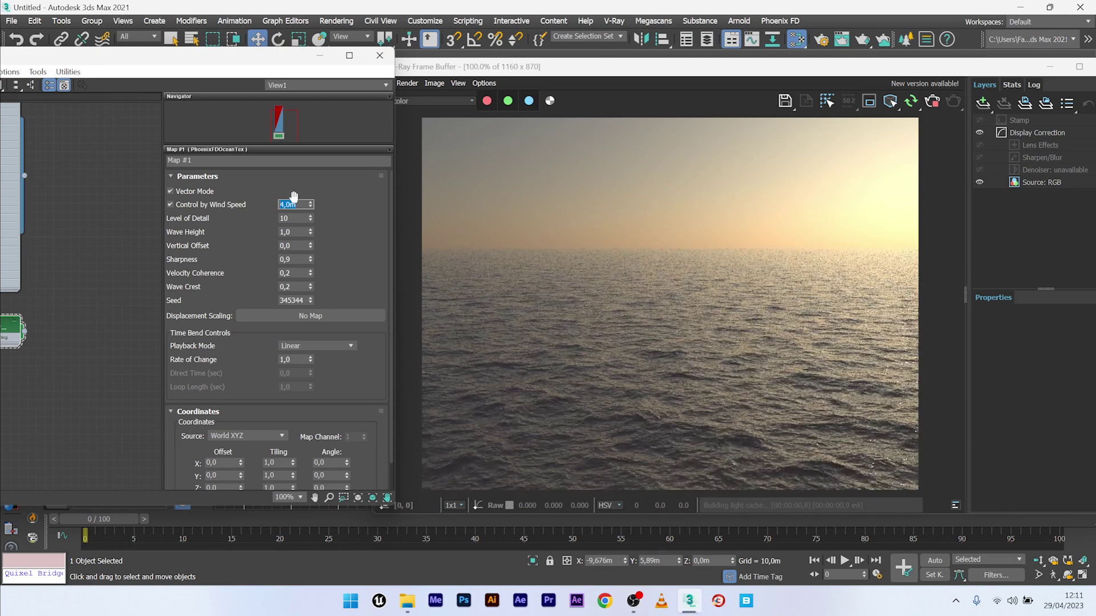
{"action": "type", "text": "5"}
{"action": "key", "text": "Return"}
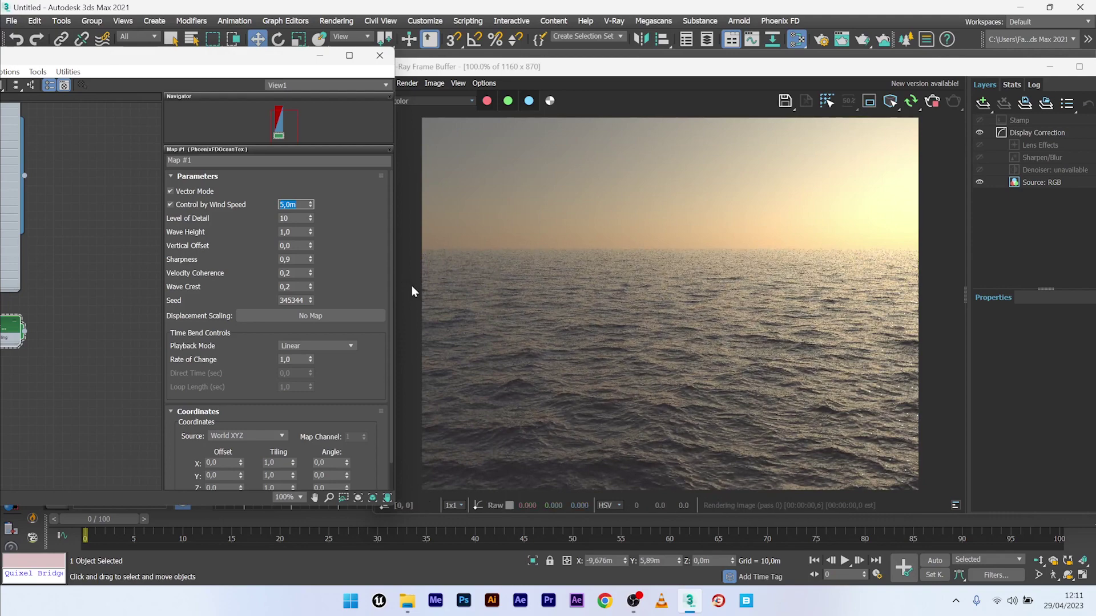
{"action": "type", "text": "1"}
{"action": "key", "text": "Return"}
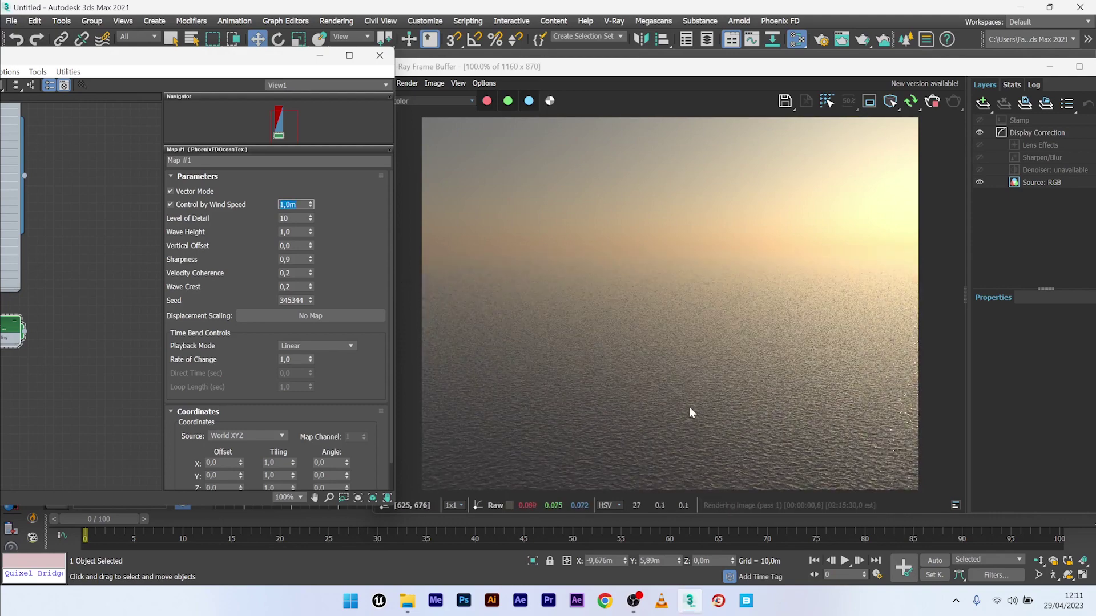
{"action": "type", "text": "3"}
{"action": "key", "text": "Return"}
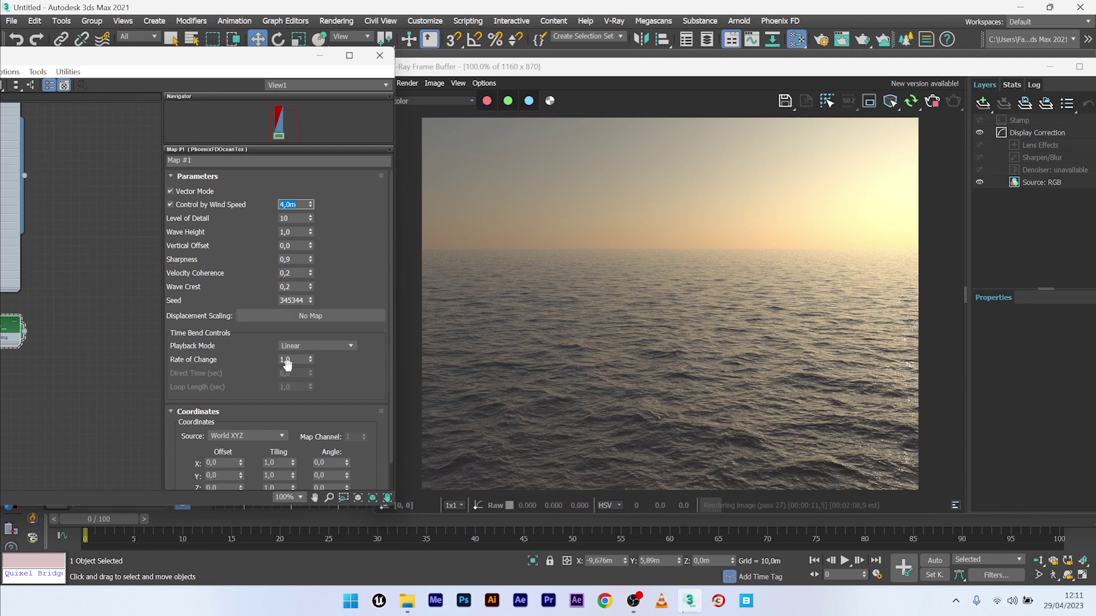
Step: Move the time slider to frame 20 and set Rate of Change to 0,5
{"action": "left_click_drag", "start_coordinate": [234, 518], "coordinate": [292, 517]}
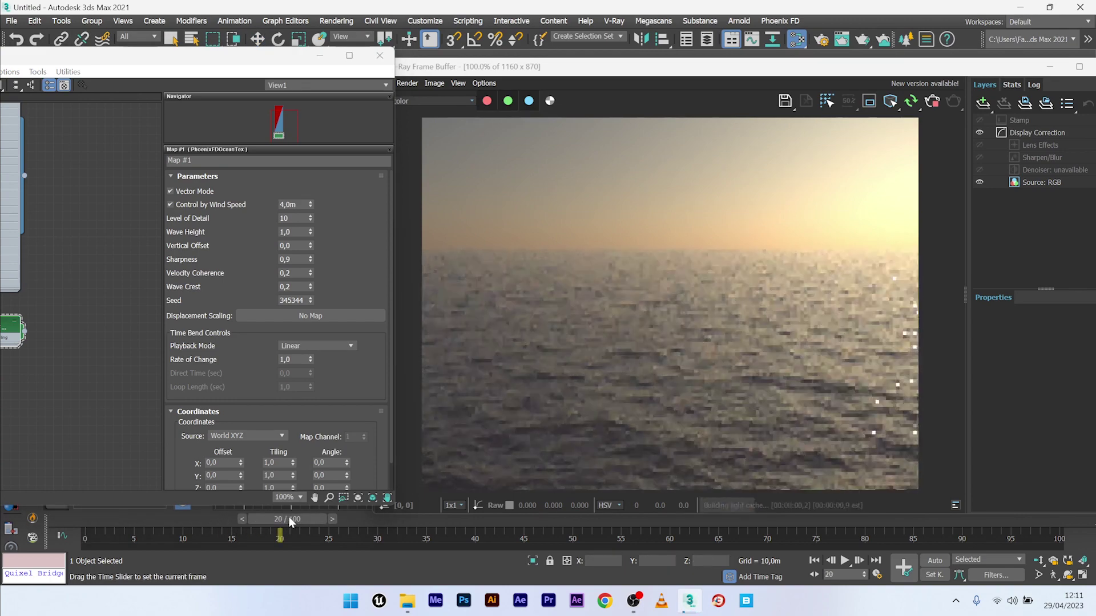
{"action": "left_click", "coordinate": [302, 360]}
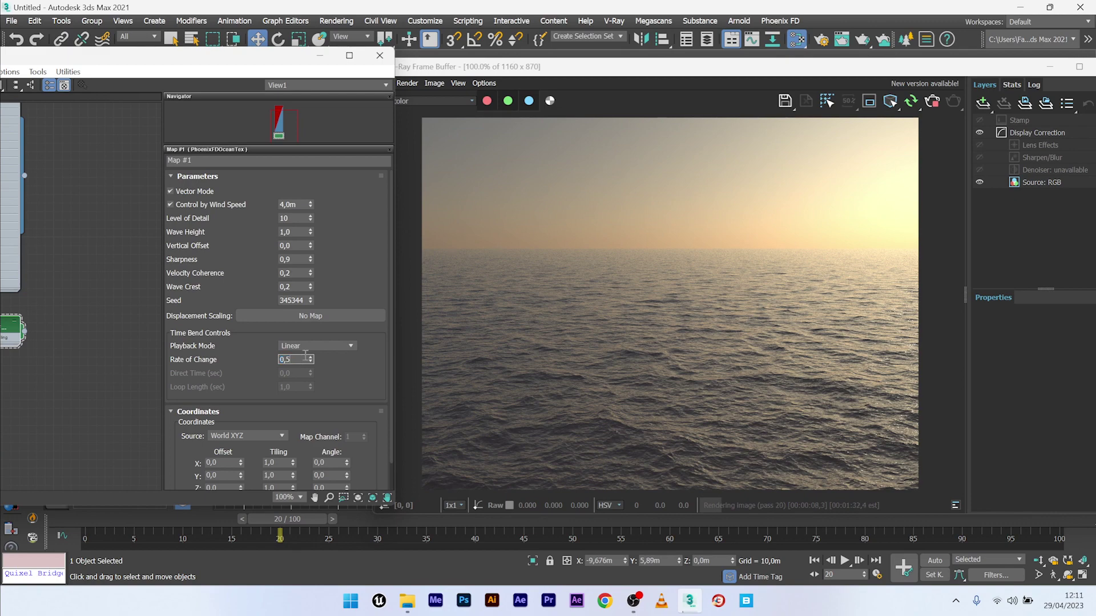
{"action": "key", "text": "Return"}
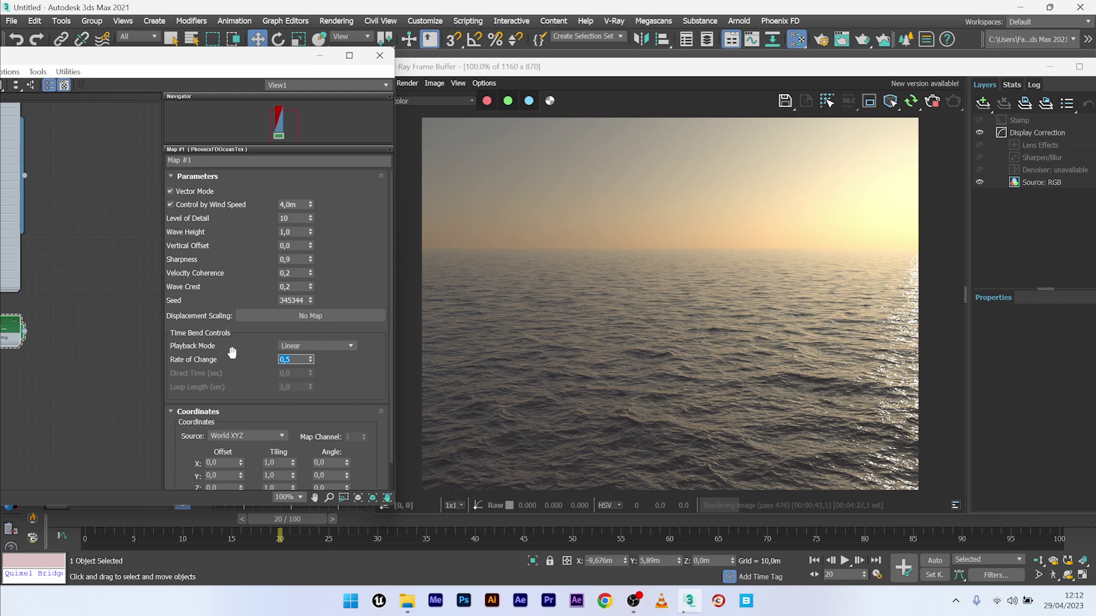
Step: Set the ocean texture's Level of Detail to 10, after briefly trying 2
{"action": "left_click", "coordinate": [298, 218]}
{"action": "key", "text": "Return"}
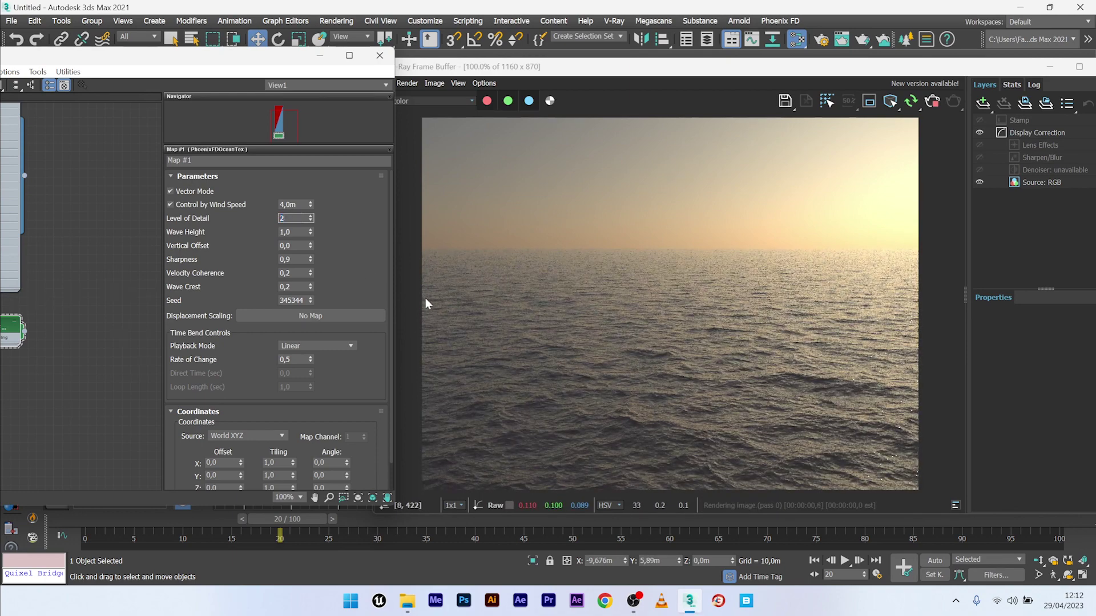
{"action": "type", "text": "2"}
{"action": "key", "text": "Return"}
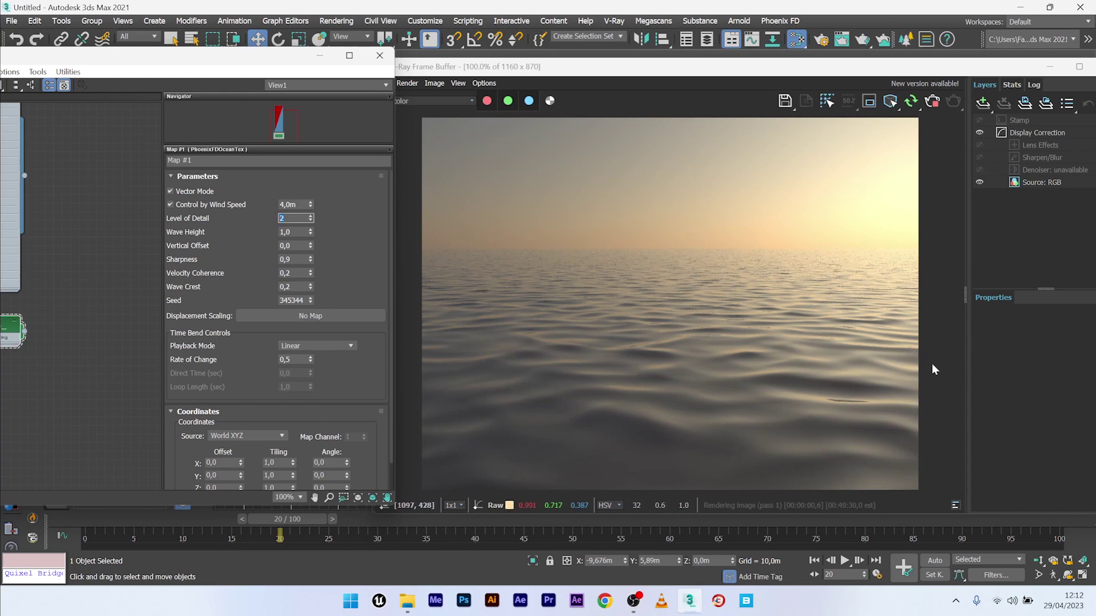
{"action": "type", "text": "1,"}
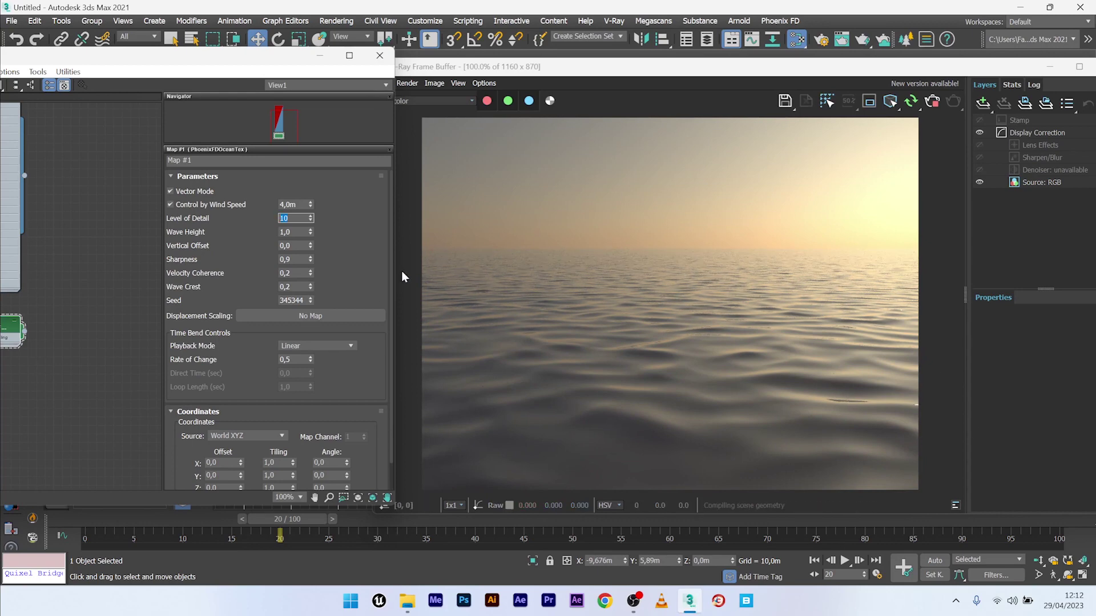
{"action": "type", "text": "0"}
{"action": "key", "text": "Tab"}
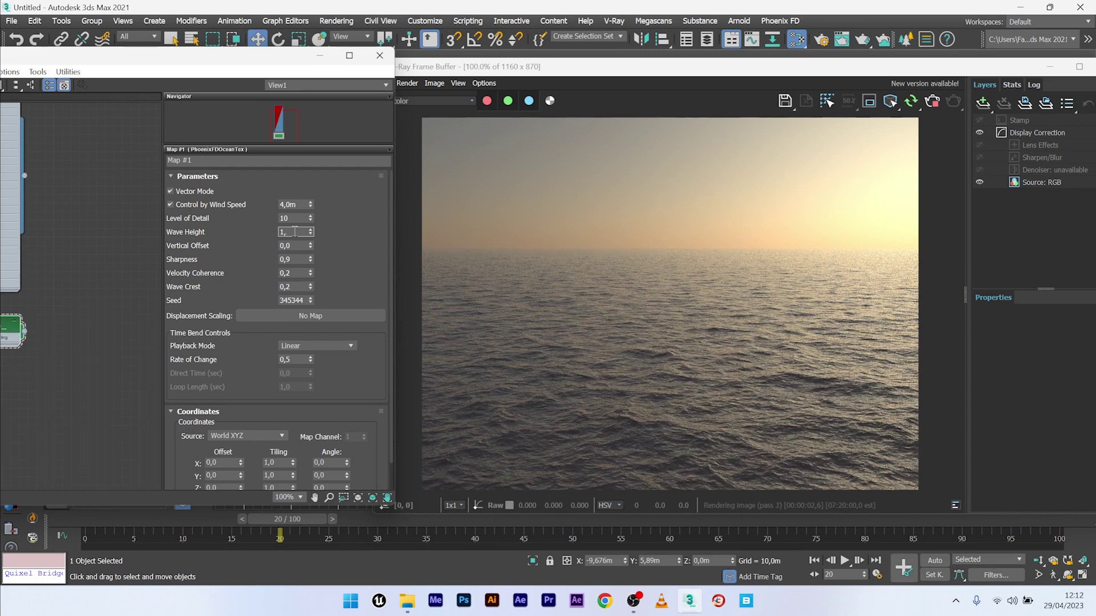
Step: Set the ocean texture's Wave Height to 1,7
{"action": "double_click", "coordinate": [296, 231]}
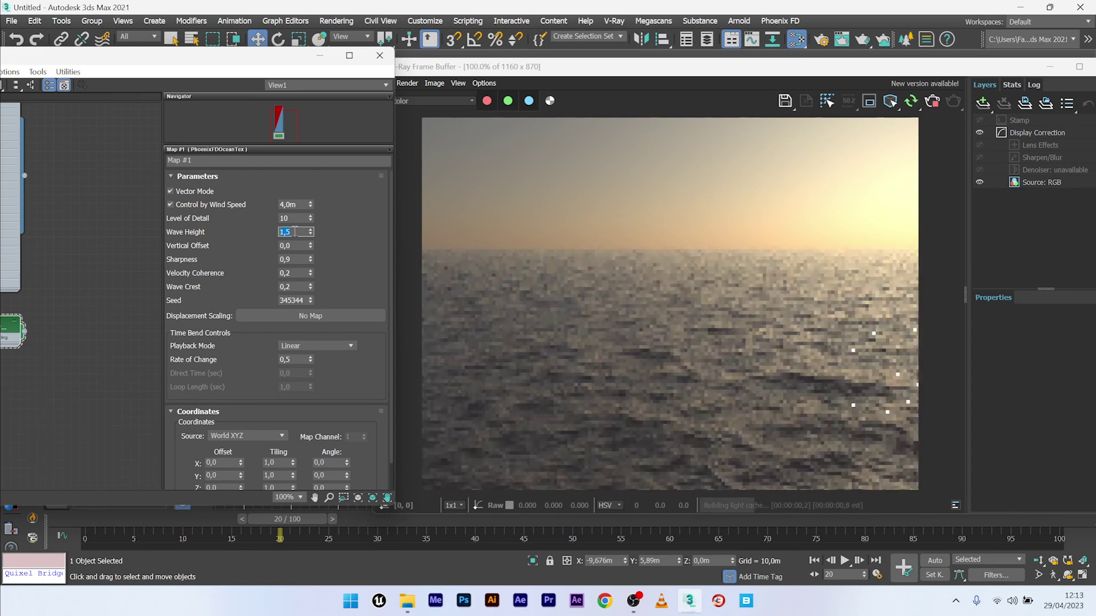
{"action": "type", "text": "1,"}
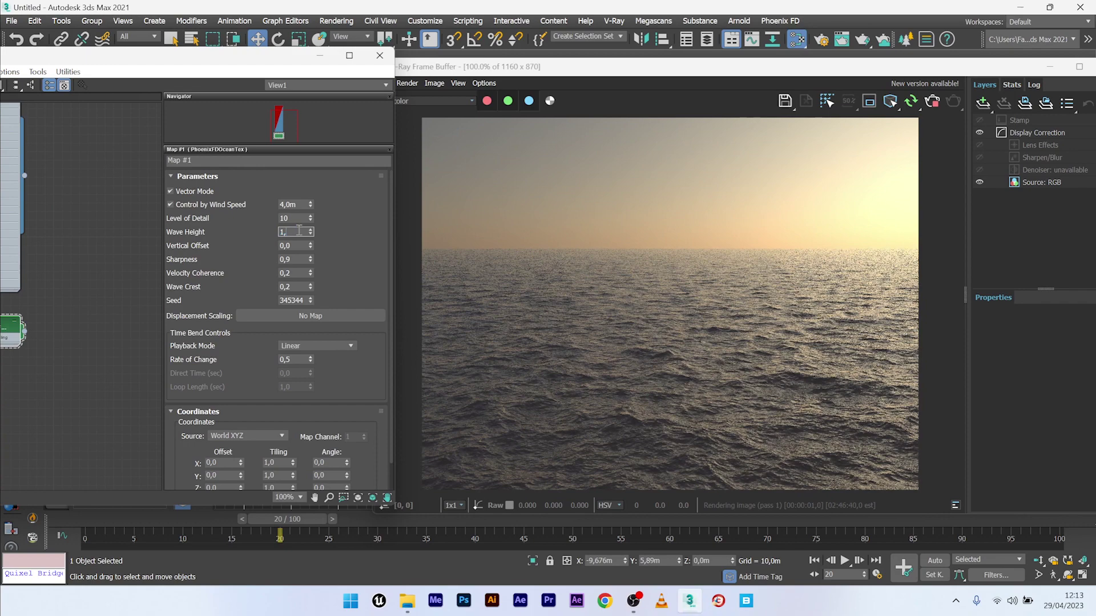
{"action": "type", "text": "7"}
{"action": "key", "text": "Return"}
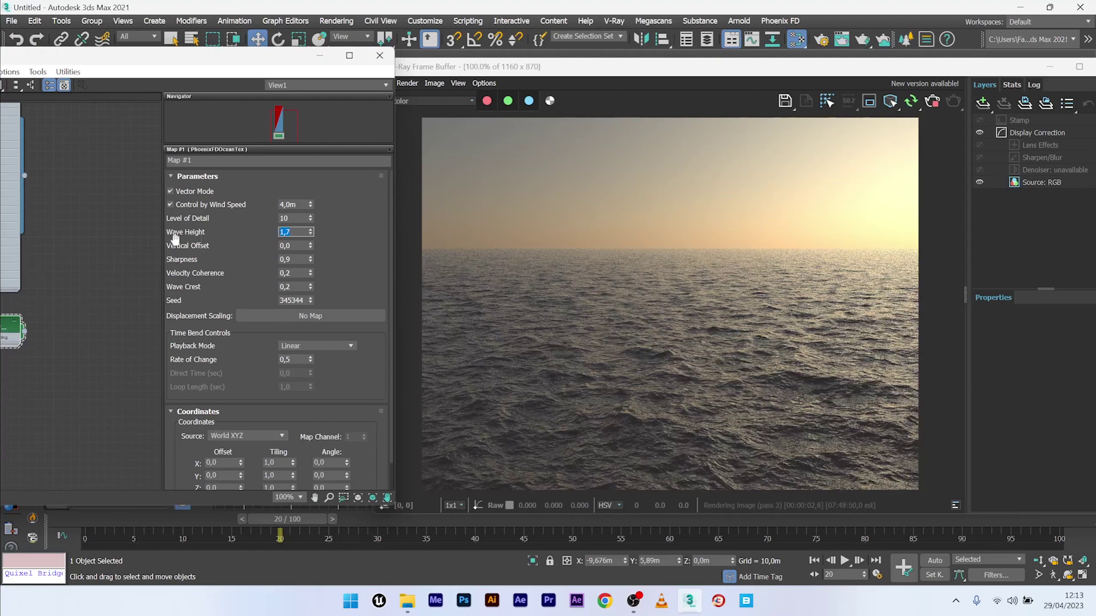
Step: Raise Vertical Offset to 0,569 and keep Velocity Coherence at 0,2 after trying 0,5
{"action": "left_click_drag", "start_coordinate": [308, 250], "coordinate": [310, 245]}
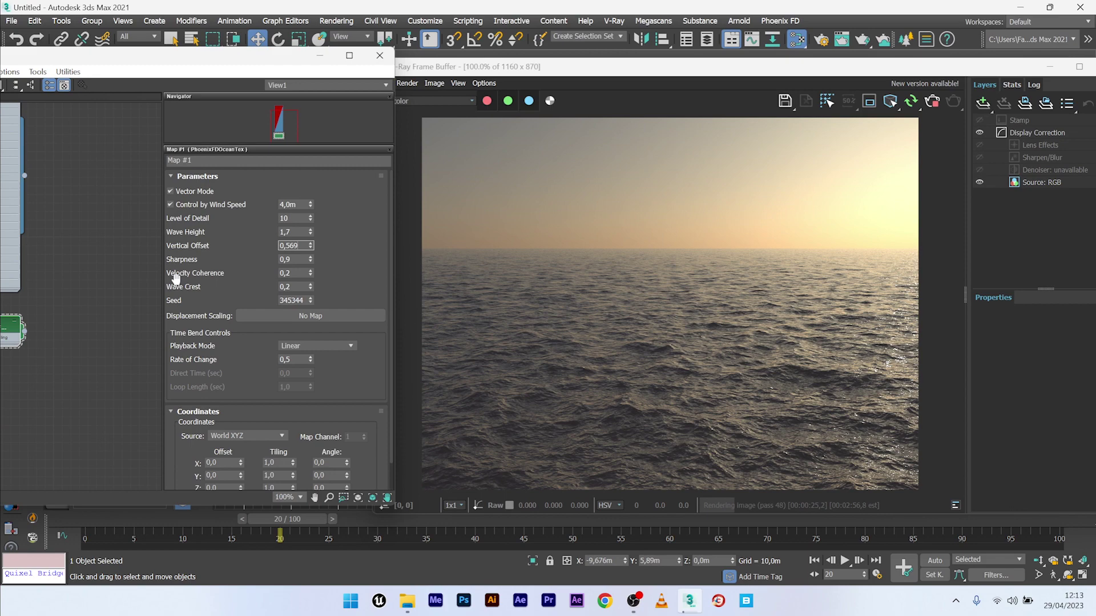
{"action": "left_click", "coordinate": [306, 273]}
{"action": "key", "text": "BackSpace"}
{"action": "key", "text": "Return"}
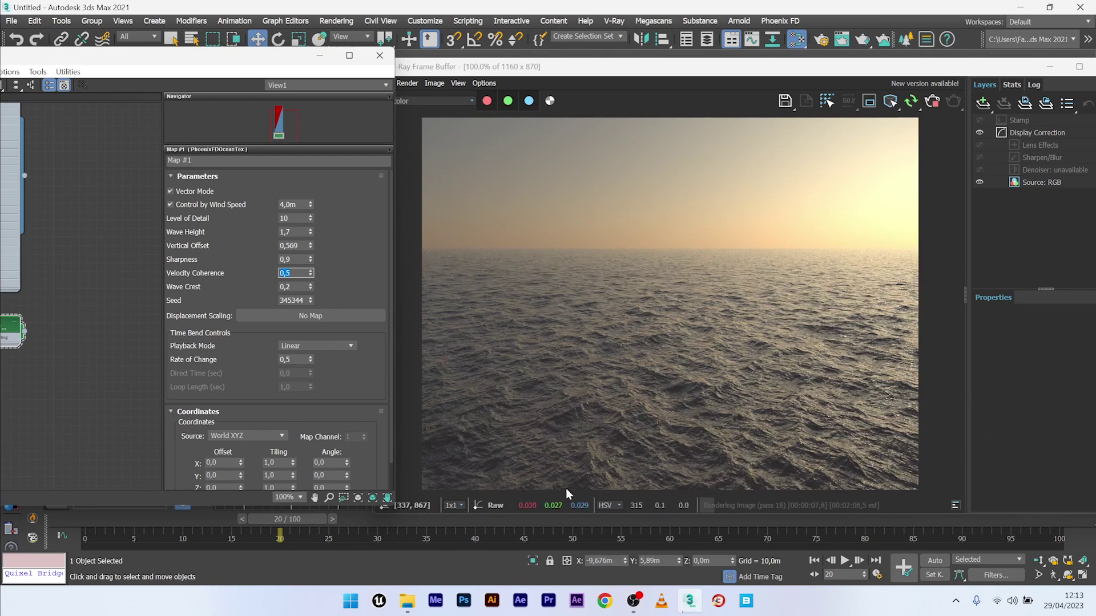
{"action": "type", "text": "0,"}
{"action": "key", "text": "Return"}
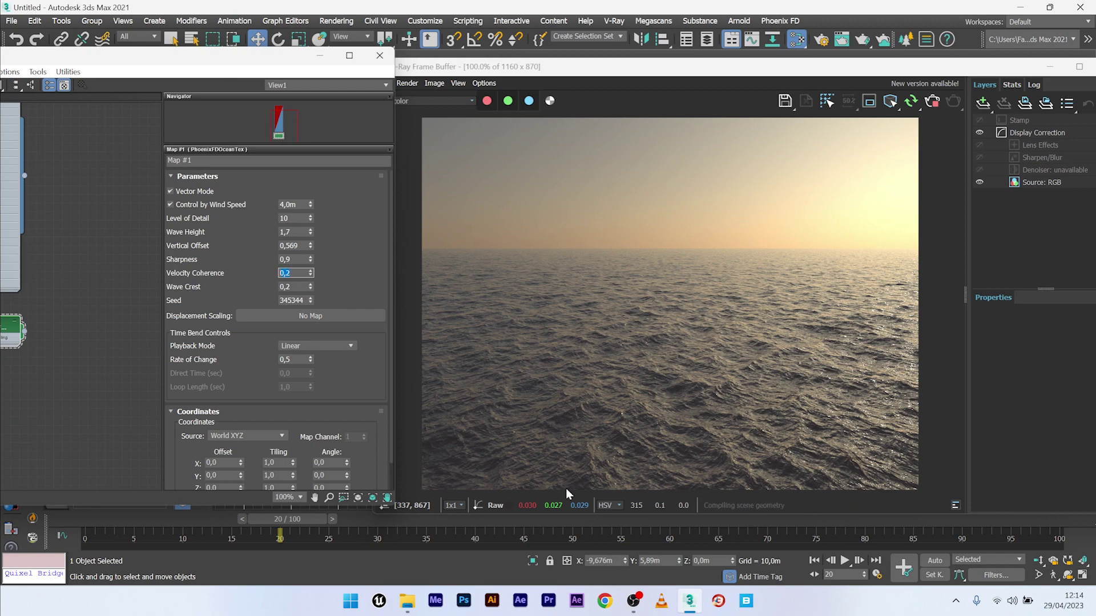
Step: Set the ocean texture's Wave Crest to 0,5
{"action": "double_click", "coordinate": [291, 287]}
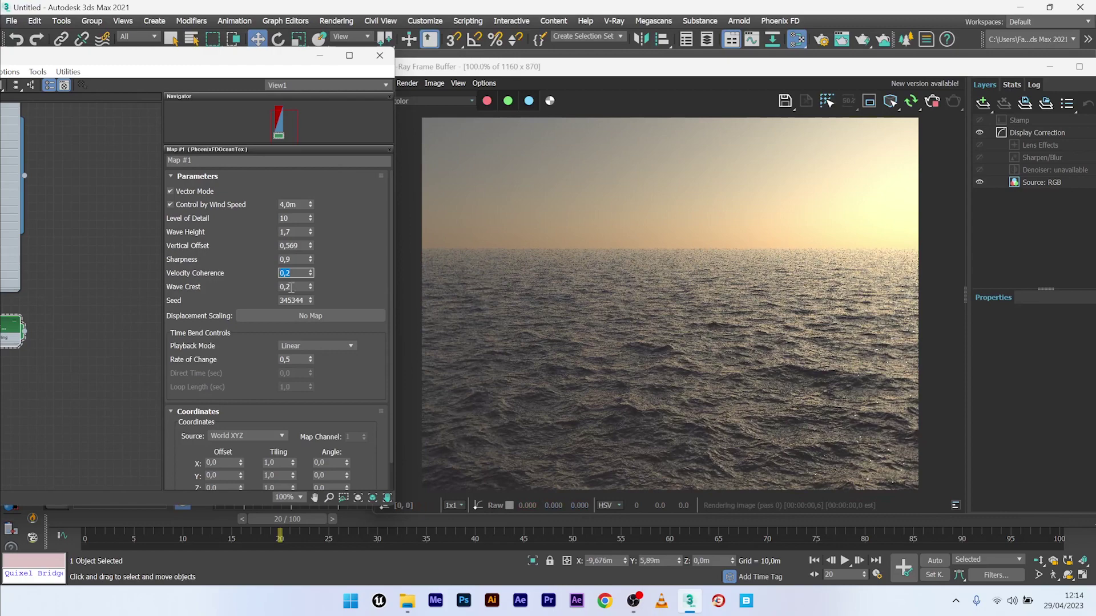
{"action": "type", "text": "0,5"}
{"action": "key", "text": "Return"}
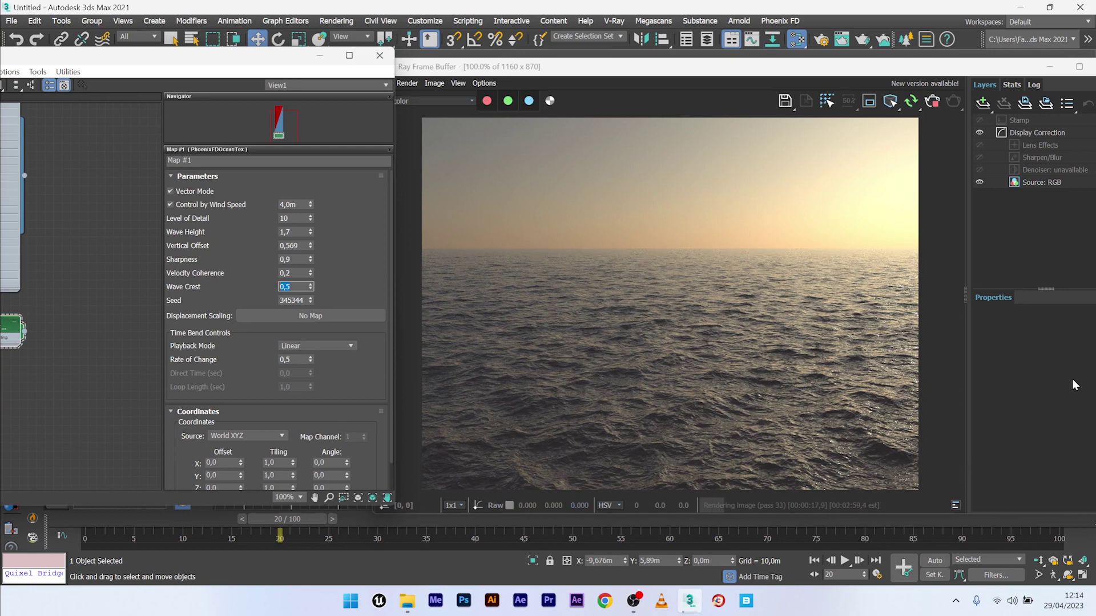
Step: Add a VRayBlendMtl node (Material #43) to the Slate view
{"action": "left_click_drag", "start_coordinate": [171, 56], "coordinate": [383, 38]}
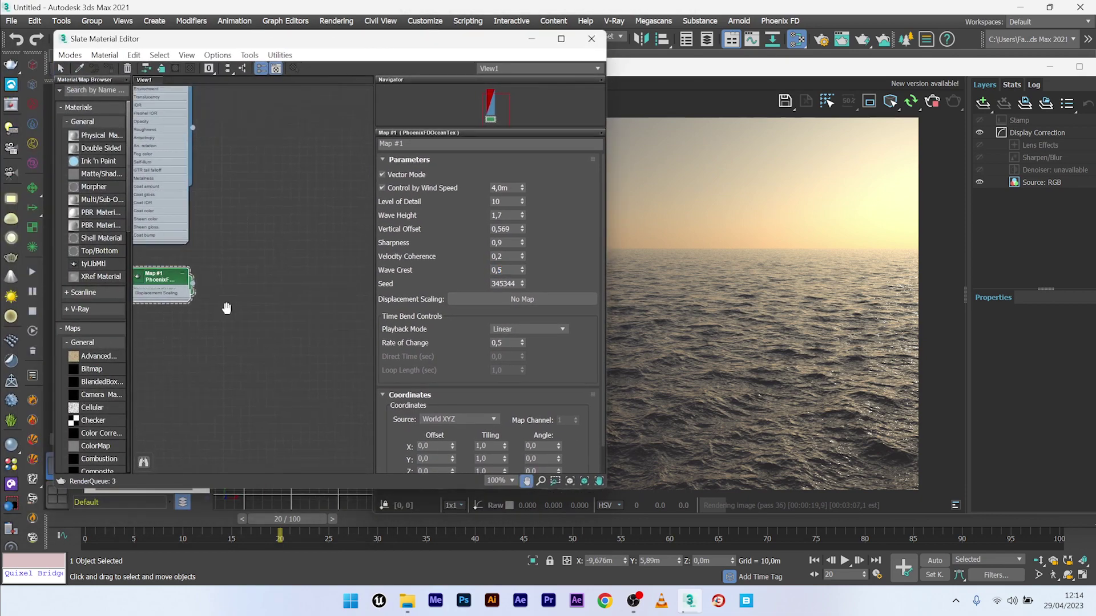
{"action": "right_click", "coordinate": [240, 247]}
{"action": "mouse_move", "coordinate": [273, 255]}
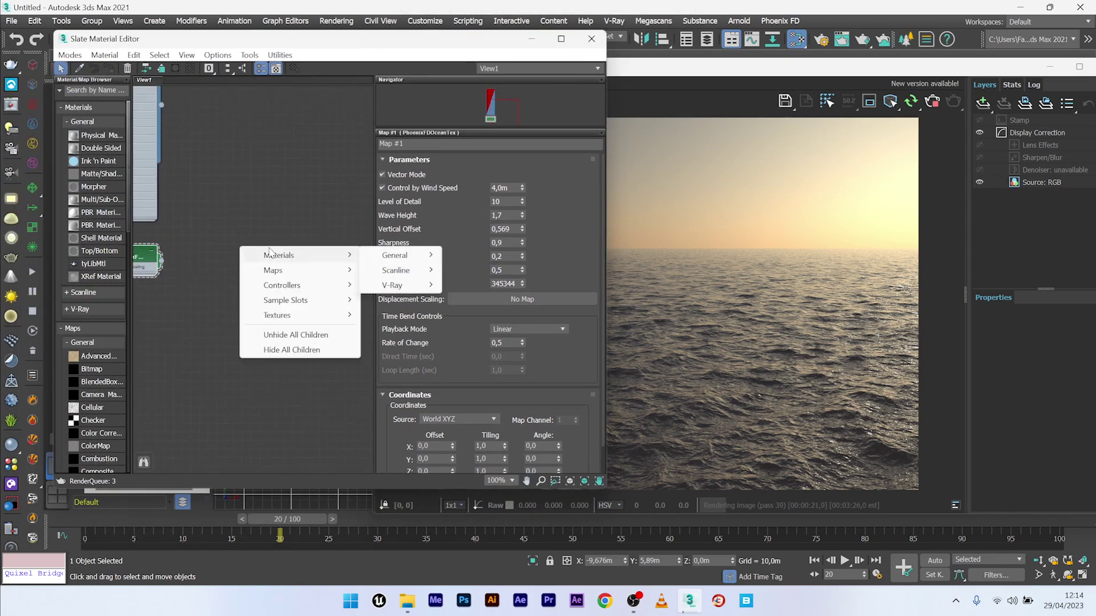
{"action": "mouse_move", "coordinate": [399, 287]}
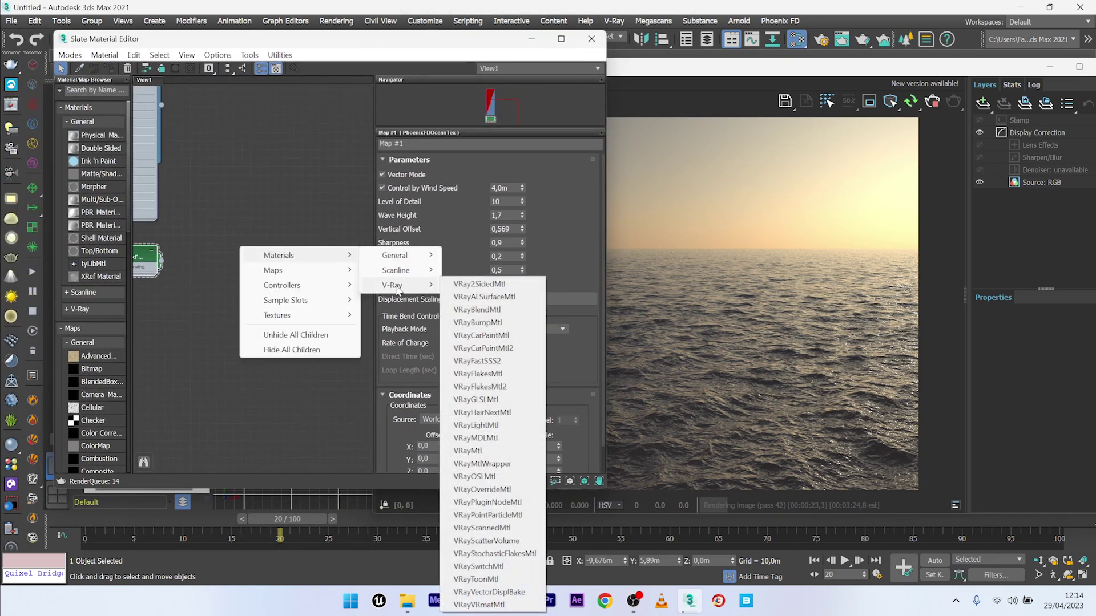
{"action": "left_click", "coordinate": [477, 309]}
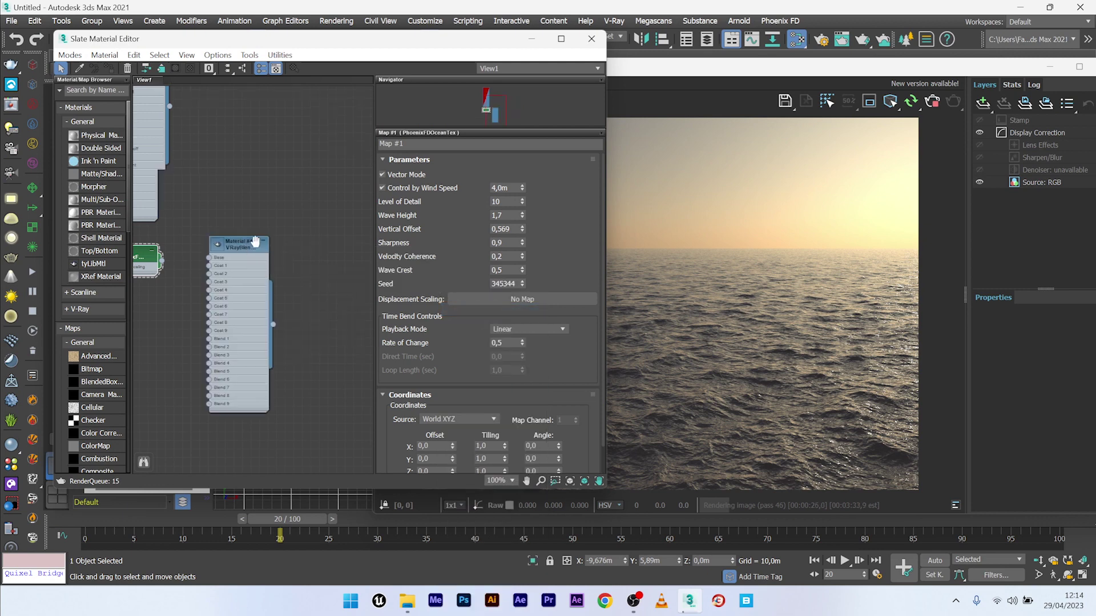
Step: Wire VRayMtl Material #25 into the blend's Base input and show its parameters
{"action": "middle_click_drag", "start_coordinate": [246, 236], "coordinate": [306, 329]}
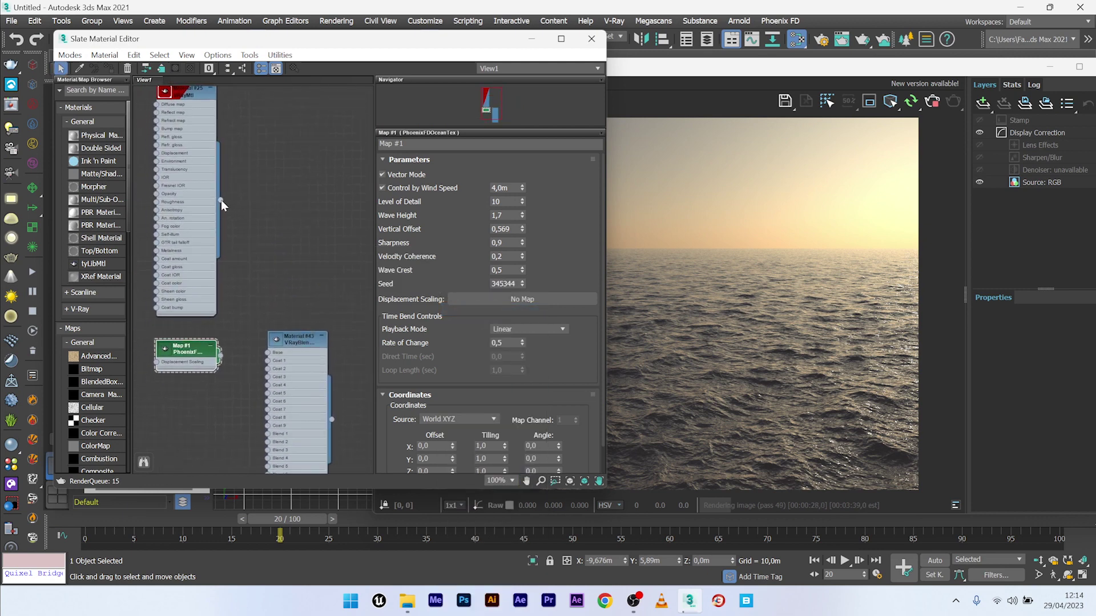
{"action": "left_click_drag", "start_coordinate": [221, 200], "coordinate": [268, 353]}
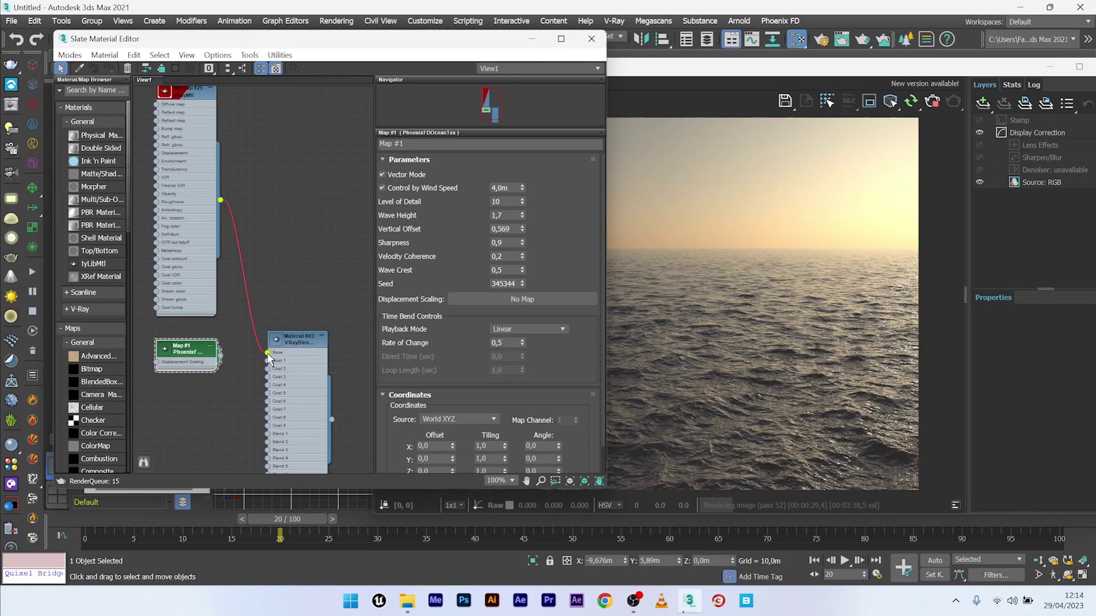
{"action": "double_click", "coordinate": [298, 335]}
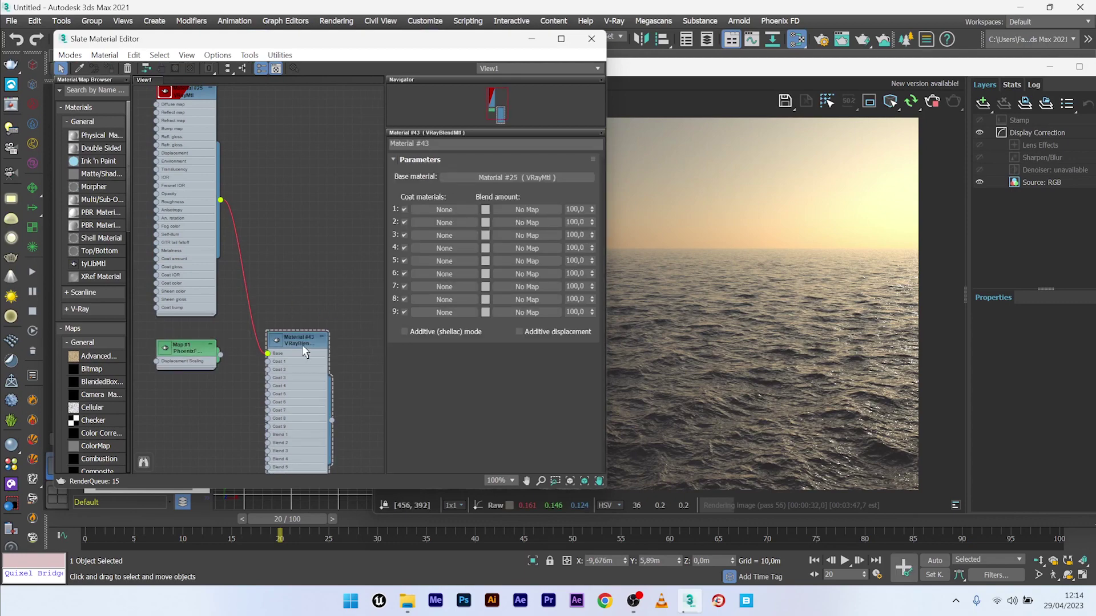
{"action": "left_click_drag", "start_coordinate": [901, 74], "coordinate": [823, 342]}
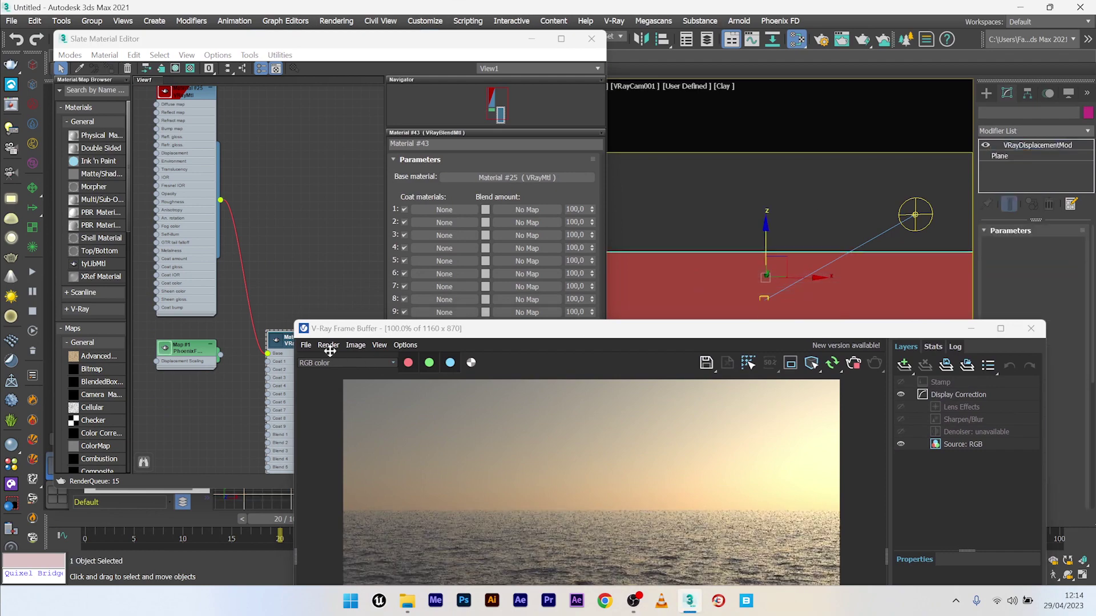
{"action": "left_click", "coordinate": [297, 297]}
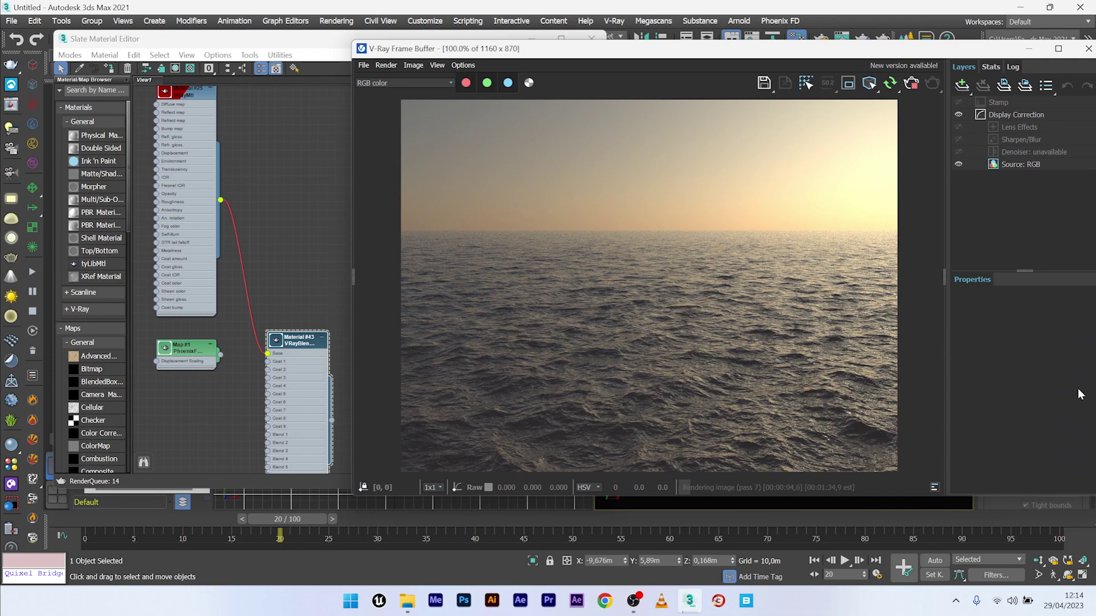
Step: Give Material #25 a blue refraction fog colour (60, 78, 170) with 0,4 cm depth
{"action": "left_click", "coordinate": [256, 150]}
{"action": "double_click", "coordinate": [178, 158]}
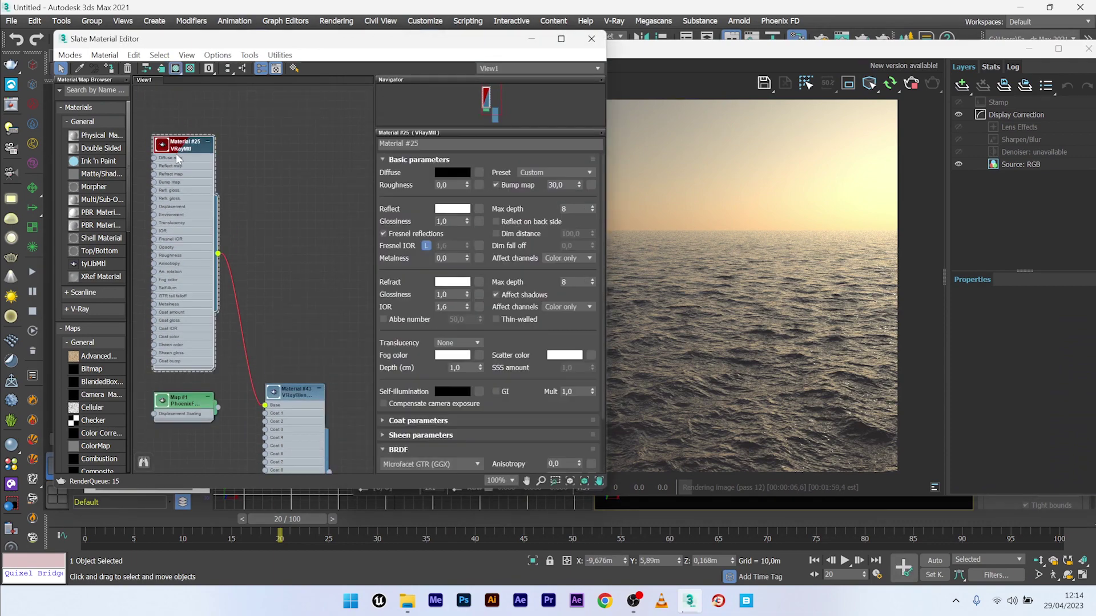
{"action": "left_click_drag", "start_coordinate": [604, 214], "coordinate": [604, 255]}
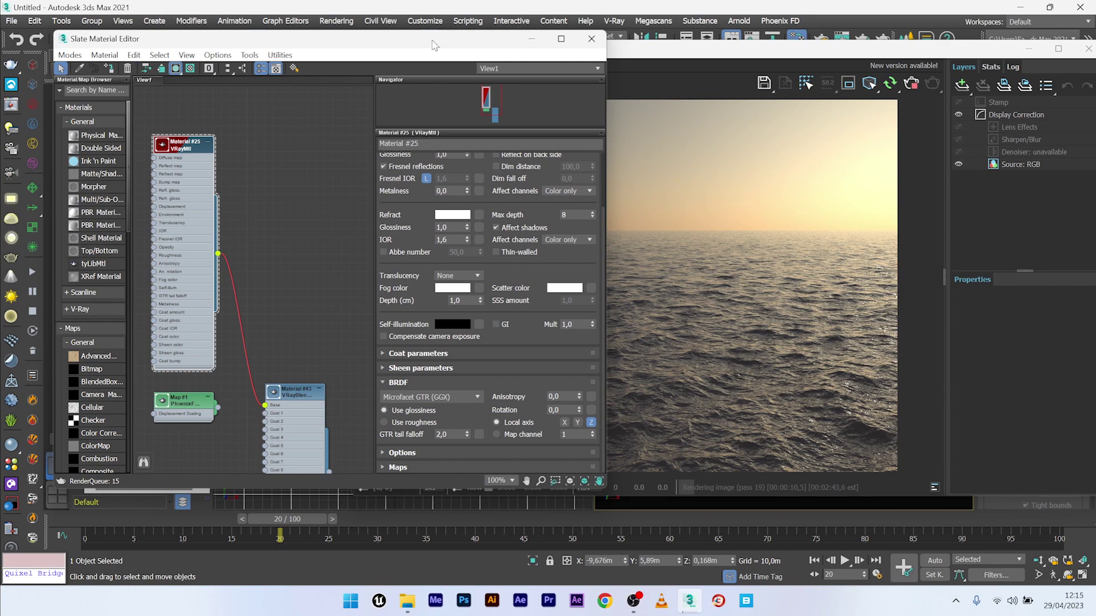
{"action": "left_click_drag", "start_coordinate": [433, 45], "coordinate": [376, 53]}
{"action": "left_click", "coordinate": [395, 296]}
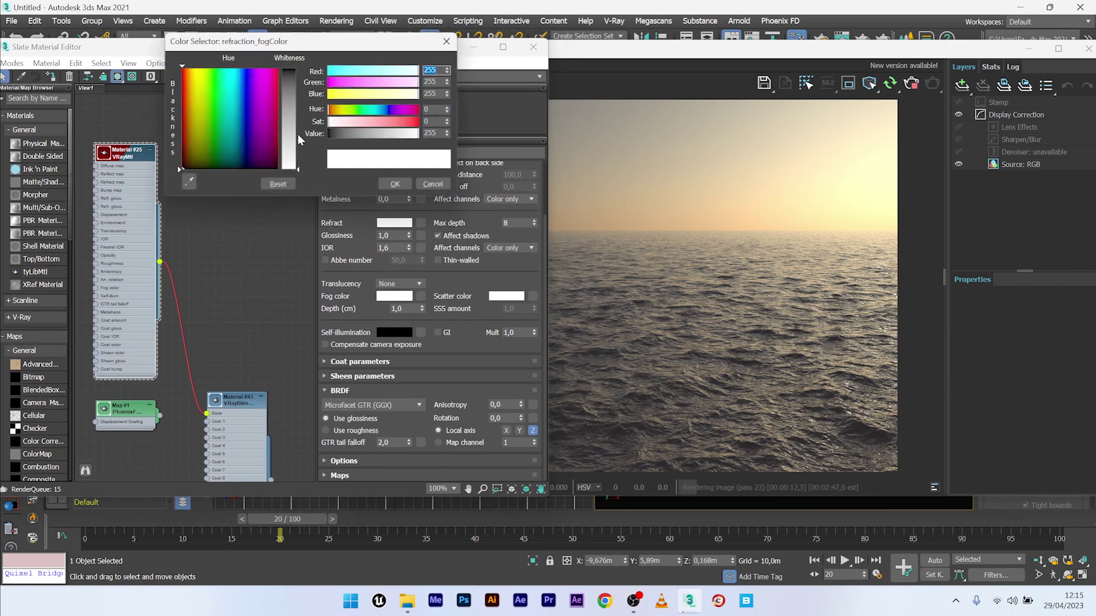
{"action": "left_click", "coordinate": [396, 122]}
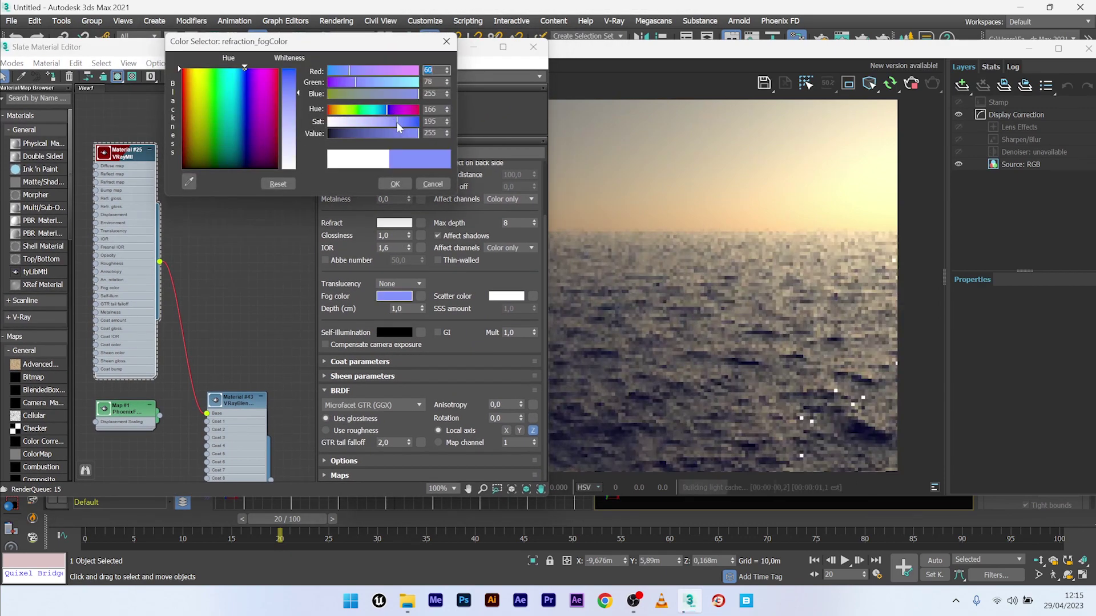
{"action": "left_click_drag", "start_coordinate": [706, 57], "coordinate": [779, 50]}
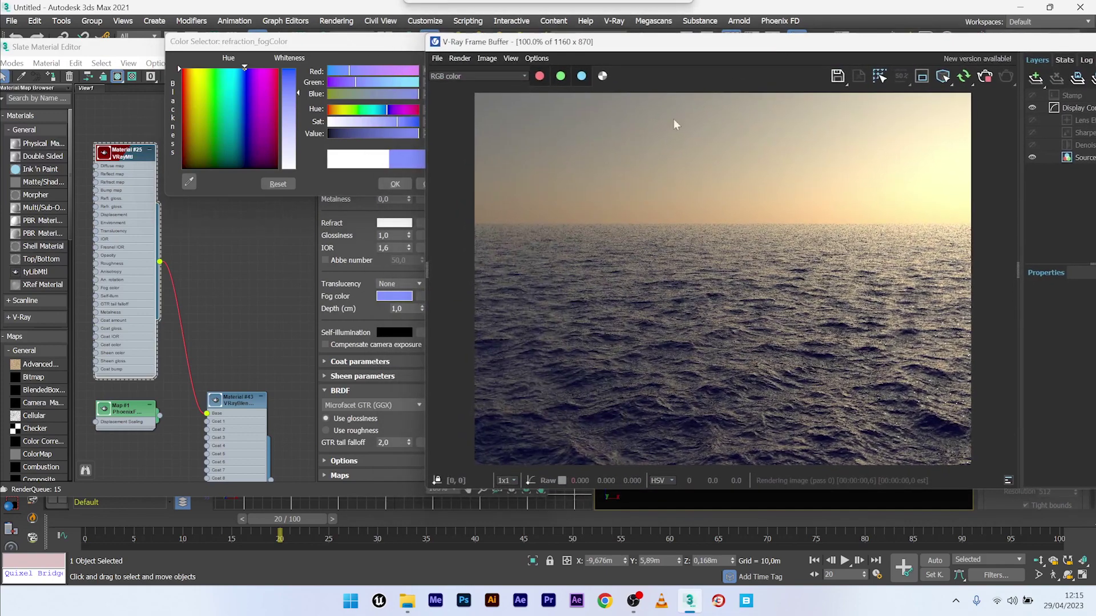
{"action": "left_click", "coordinate": [402, 308]}
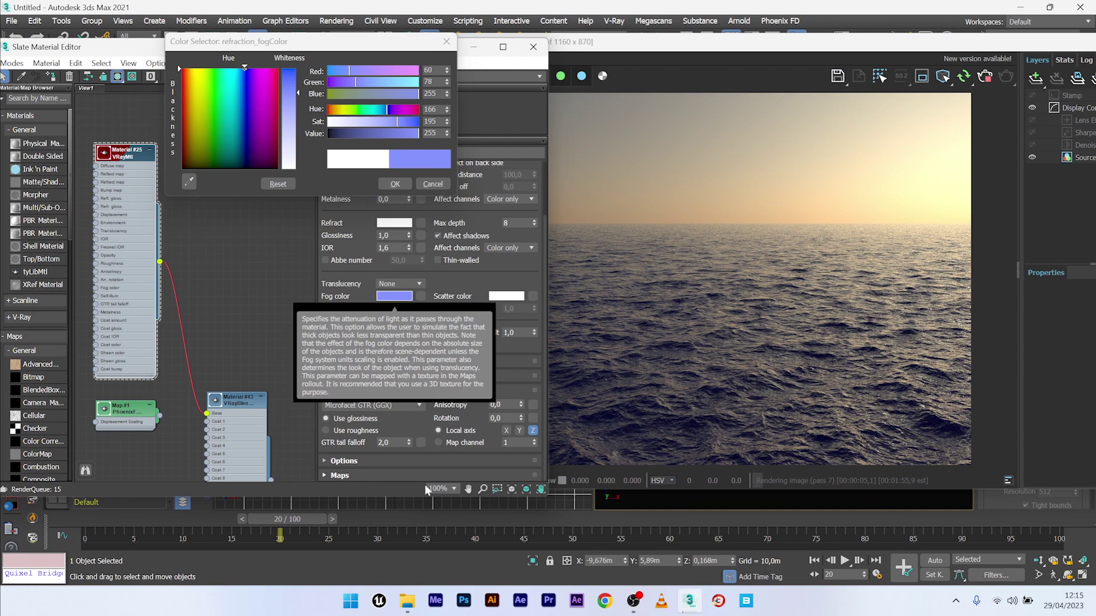
{"action": "left_click_drag", "start_coordinate": [418, 93], "coordinate": [384, 94]}
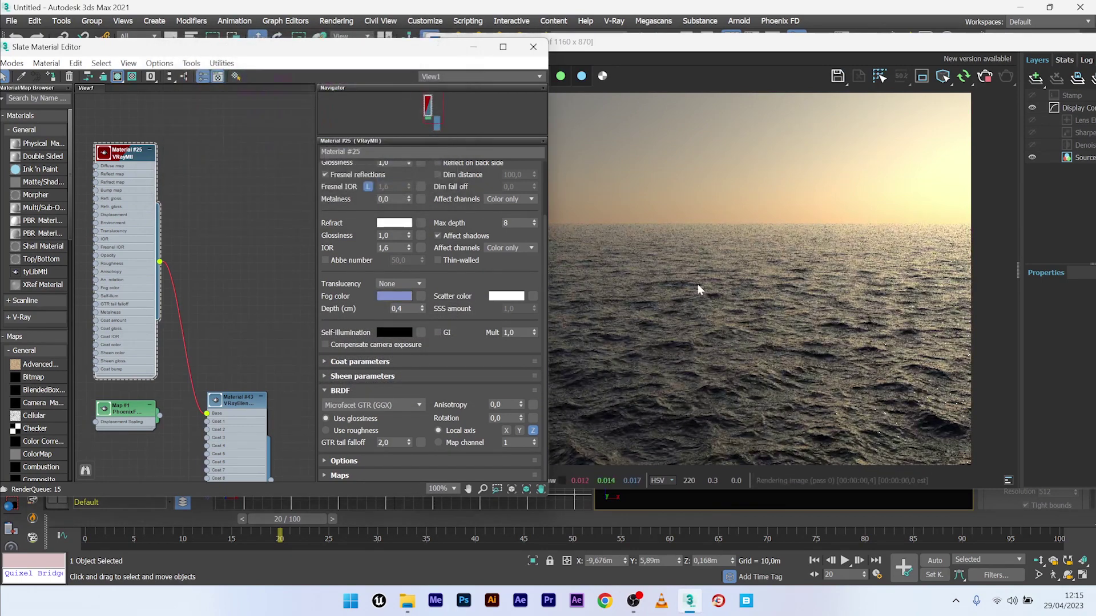
{"action": "left_click", "coordinate": [395, 184]}
{"action": "left_click", "coordinate": [697, 284]}
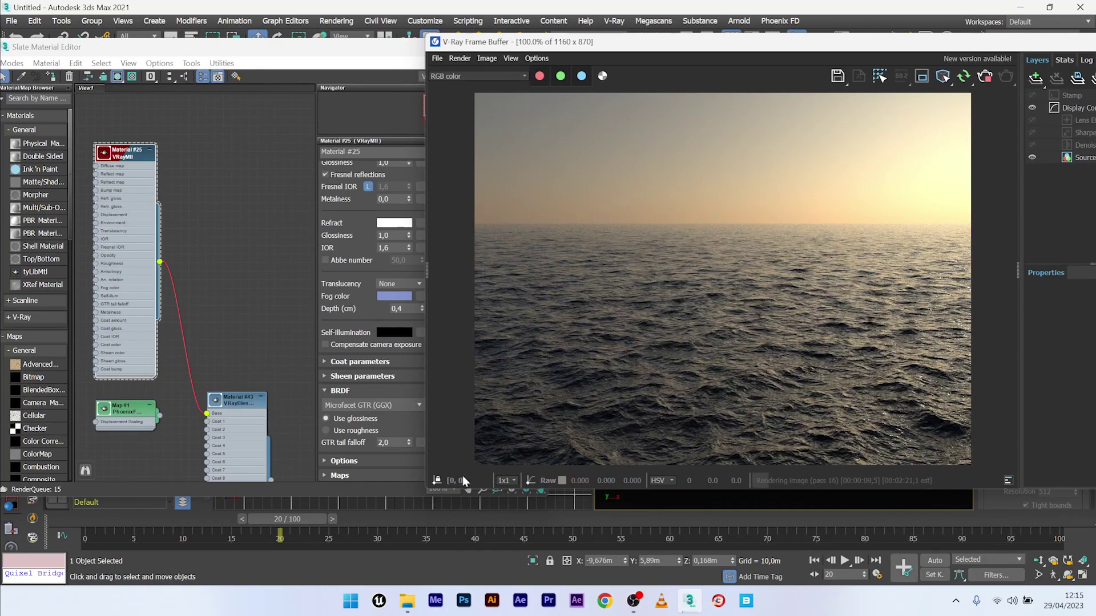
Step: Create a new VRayMtl, Material #44, with a black diffuse colour
{"action": "middle_click_drag", "start_coordinate": [224, 324], "coordinate": [223, 266]}
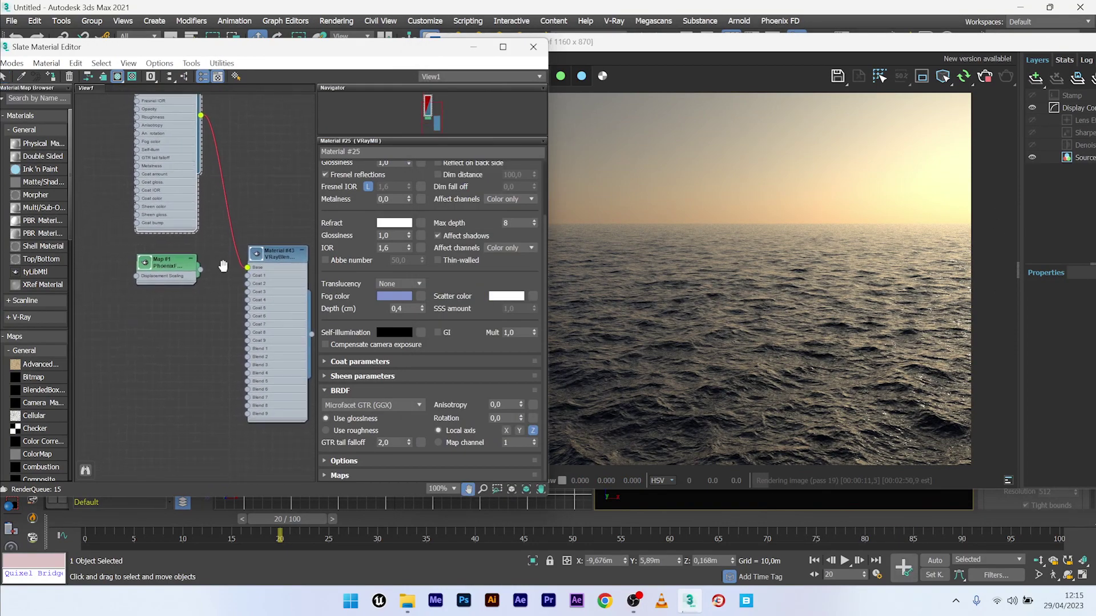
{"action": "right_click", "coordinate": [138, 315]}
{"action": "mouse_move", "coordinate": [229, 323]}
{"action": "mouse_move", "coordinate": [316, 354]}
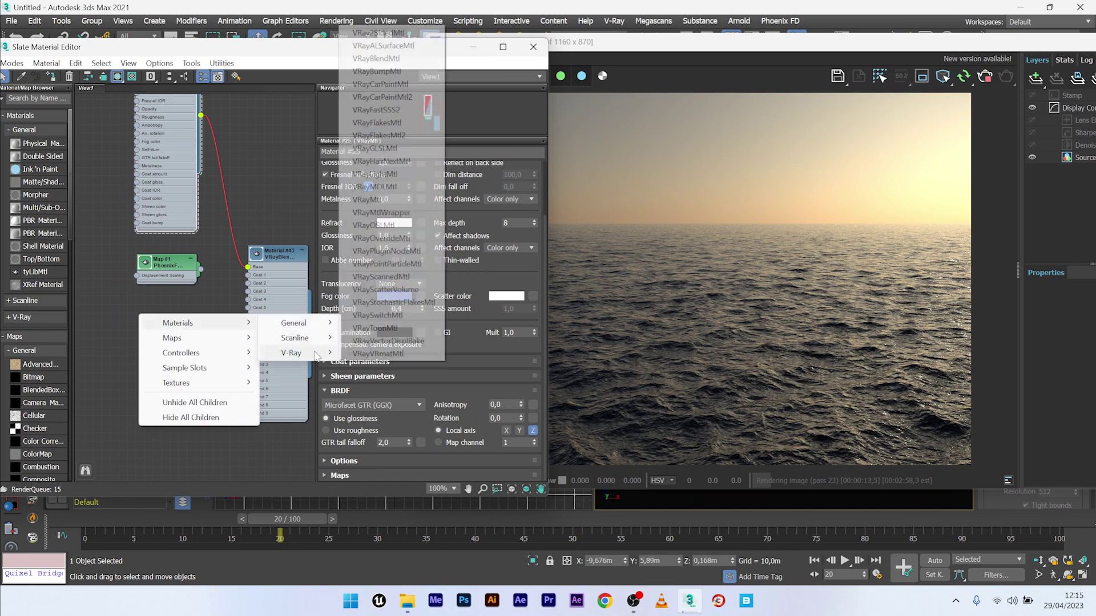
{"action": "left_click", "coordinate": [376, 199]}
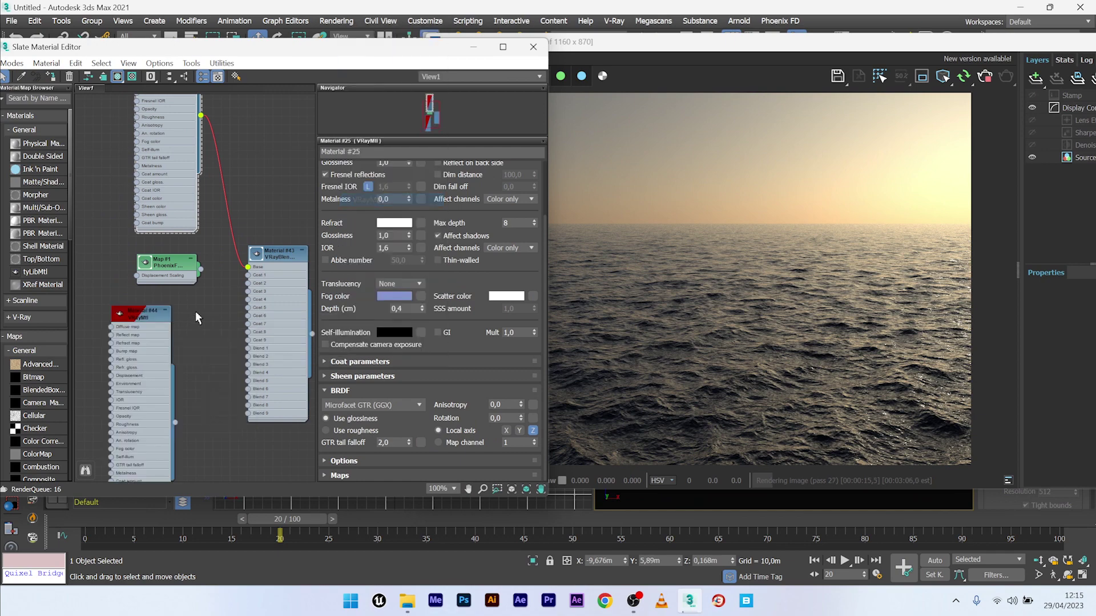
{"action": "double_click", "coordinate": [141, 317]}
{"action": "left_click", "coordinate": [385, 182]}
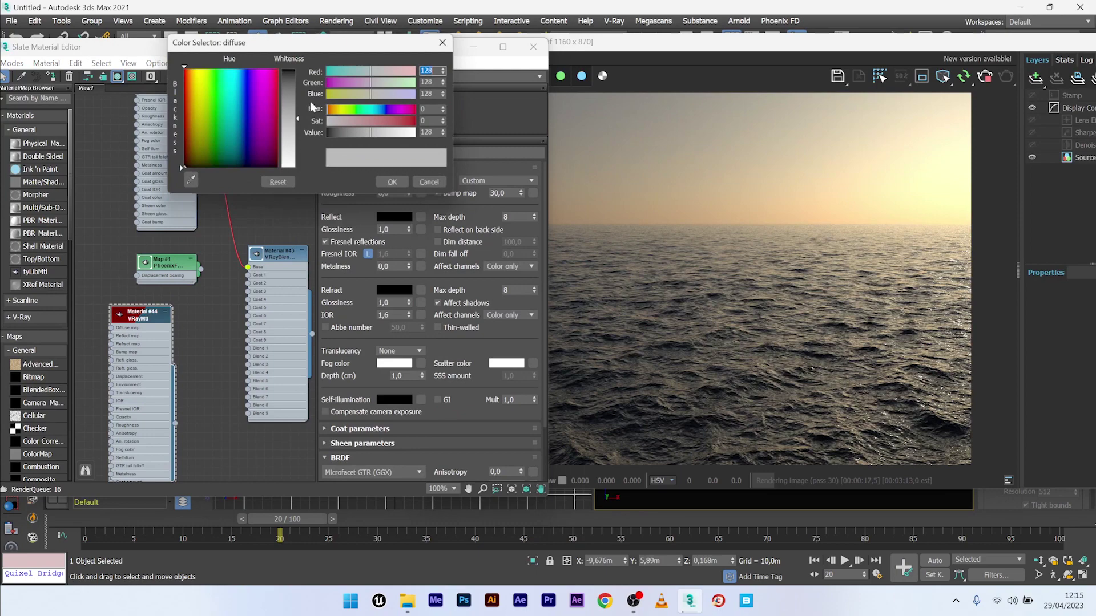
{"action": "left_click_drag", "start_coordinate": [371, 132], "coordinate": [327, 133]}
{"action": "left_click", "coordinate": [392, 182]}
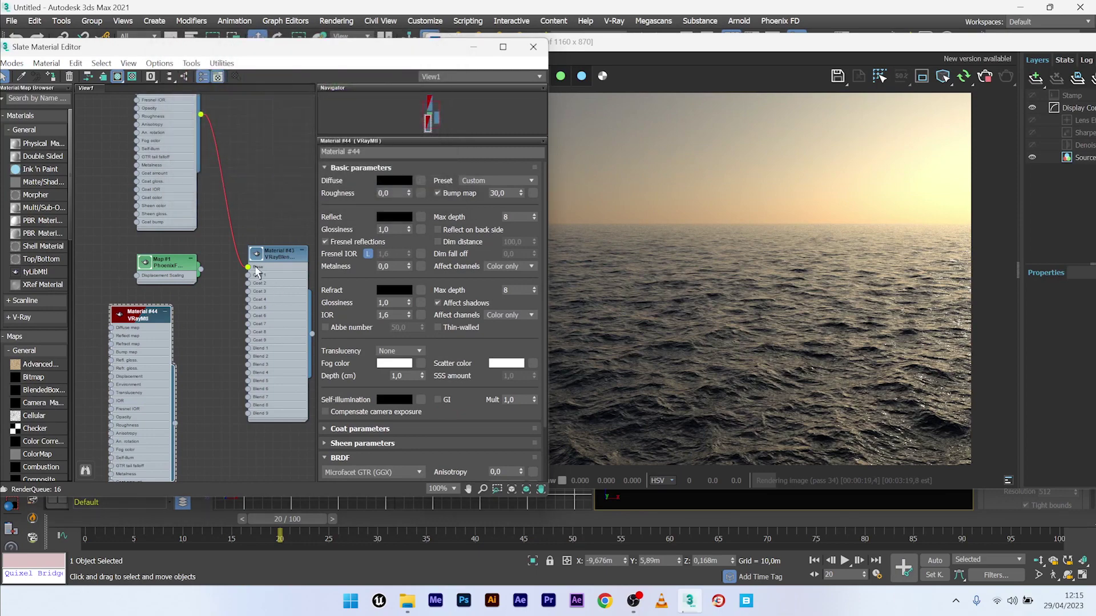
{"action": "left_click", "coordinate": [164, 313]}
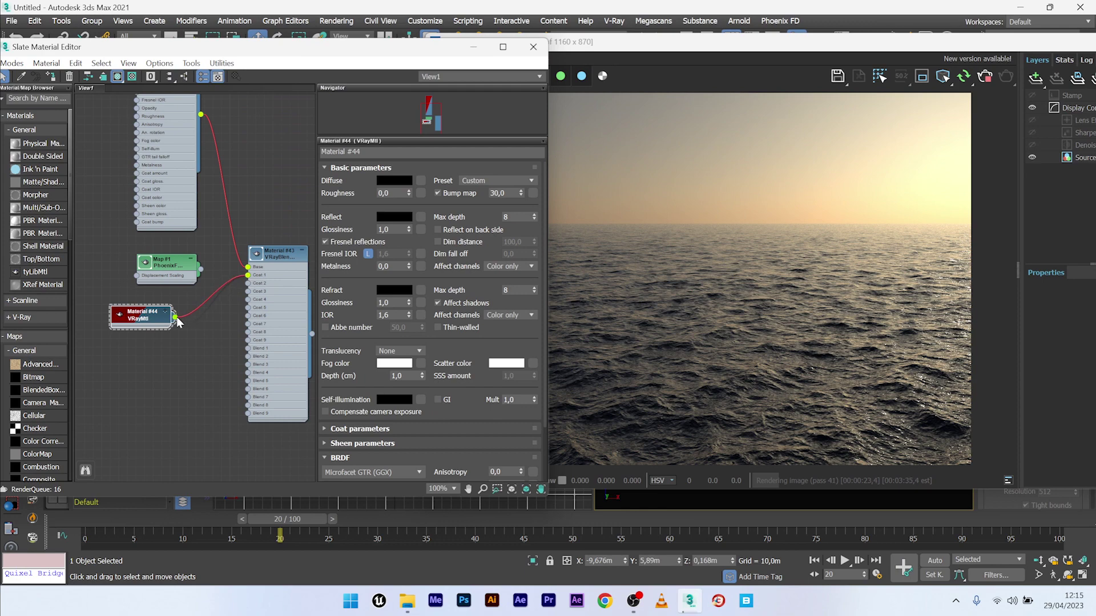
Step: Add a PhoenixFDFoamTex node and wire it into Material #44's Diffuse map
{"action": "middle_click_drag", "start_coordinate": [92, 291], "coordinate": [177, 295]}
{"action": "right_click", "coordinate": [114, 304]}
{"action": "mouse_move", "coordinate": [171, 328]}
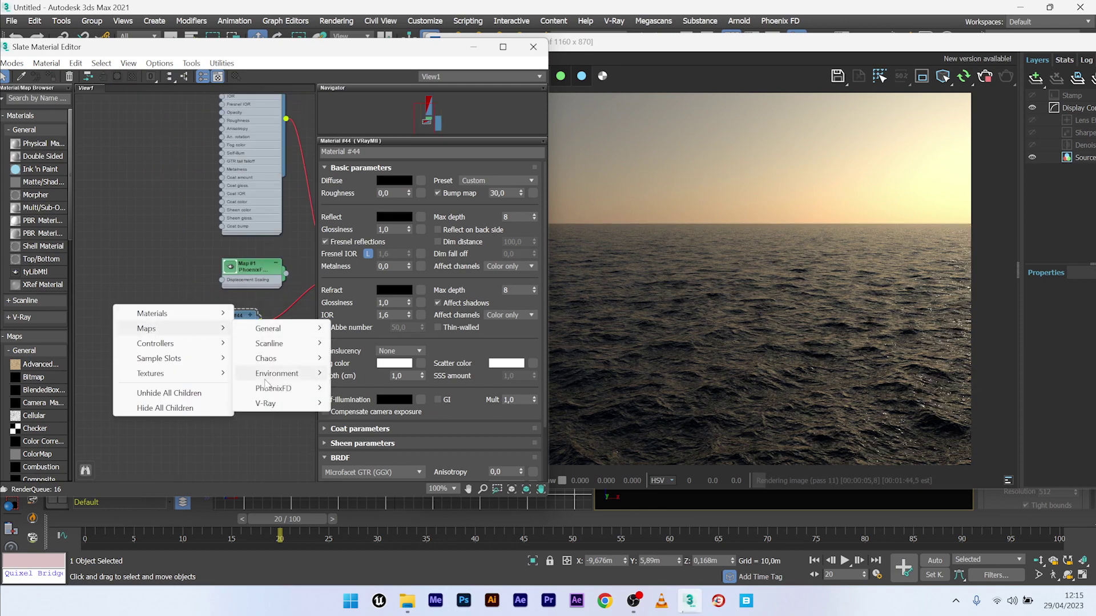
{"action": "mouse_move", "coordinate": [268, 388]}
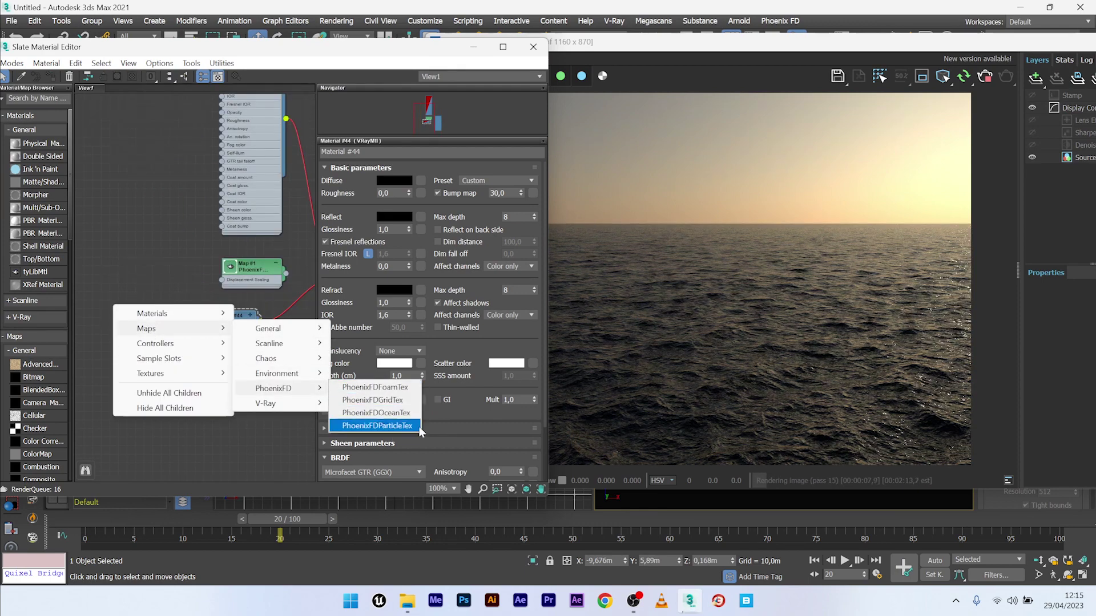
{"action": "left_click", "coordinate": [375, 387]}
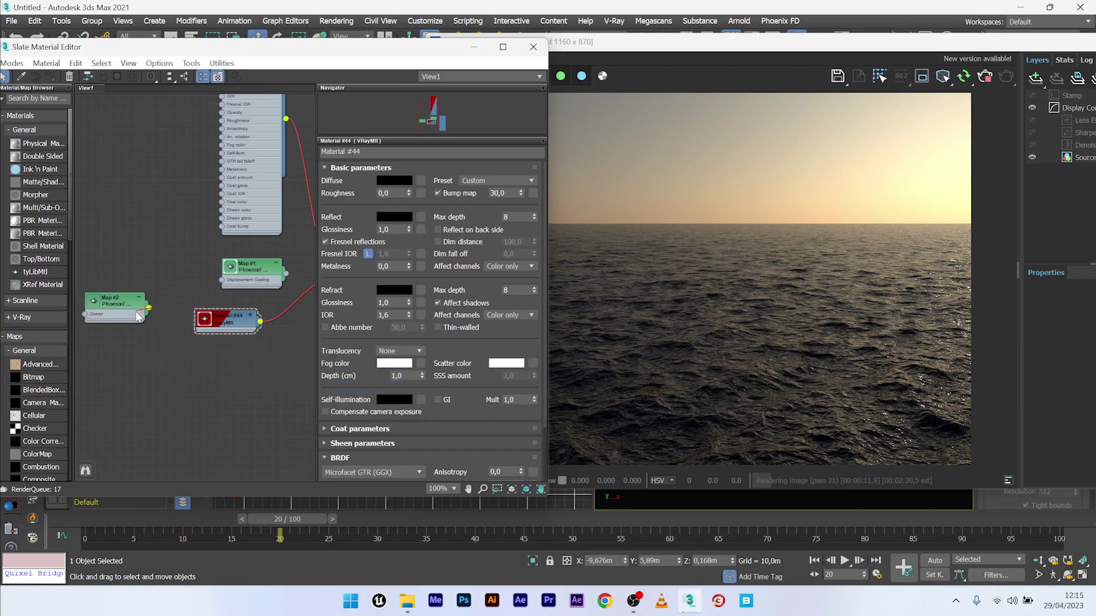
{"action": "left_click_drag", "start_coordinate": [213, 330], "coordinate": [197, 331]}
{"action": "middle_click_drag", "start_coordinate": [180, 340], "coordinate": [249, 350]}
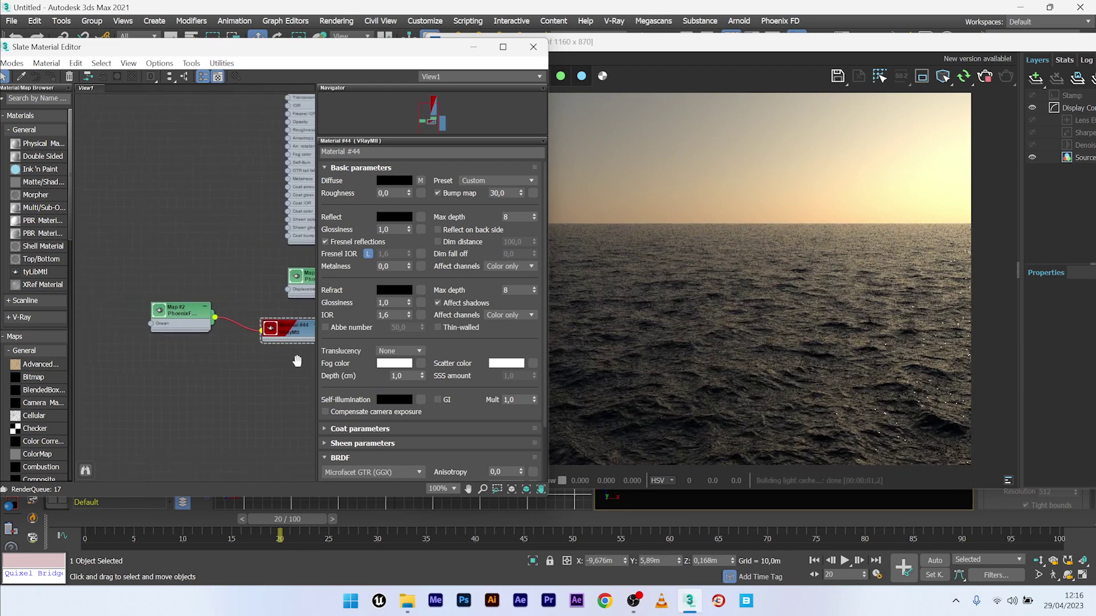
Step: Connect ocean Map #1 into the foam texture's Ocean input
{"action": "left_click_drag", "start_coordinate": [300, 276], "coordinate": [130, 361]}
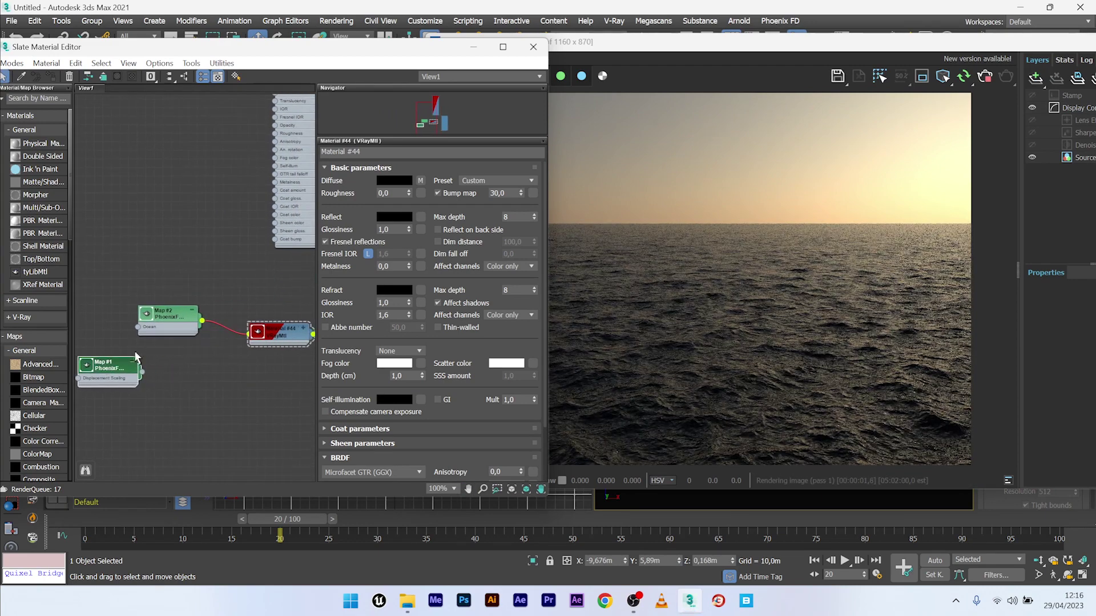
{"action": "middle_click_drag", "start_coordinate": [130, 362], "coordinate": [224, 353]}
{"action": "left_click_drag", "start_coordinate": [224, 353], "coordinate": [173, 333]}
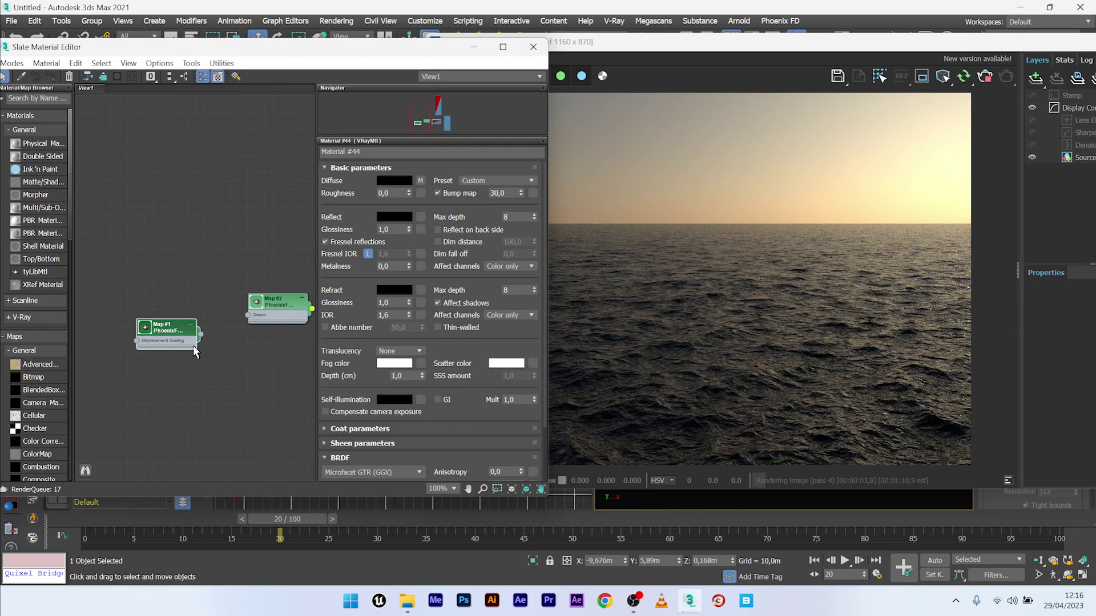
{"action": "middle_click_drag", "start_coordinate": [197, 352], "coordinate": [143, 355]}
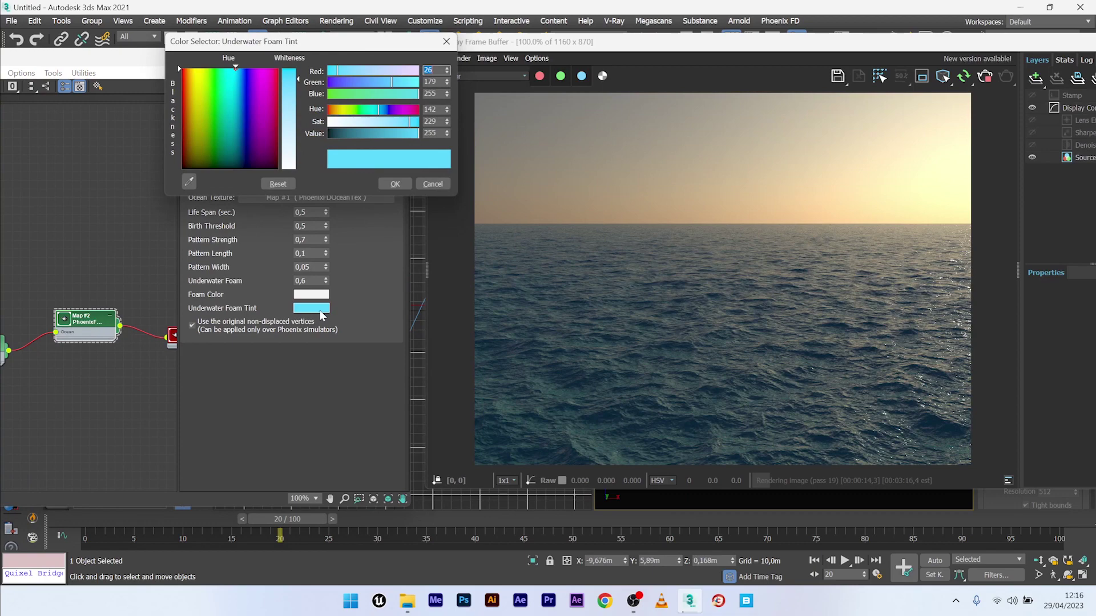
Step: Set Map #2's Underwater Foam Tint to black by dropping its Value to 0
{"action": "left_click_drag", "start_coordinate": [389, 139], "coordinate": [365, 131]}
{"action": "left_click", "coordinate": [349, 133]}
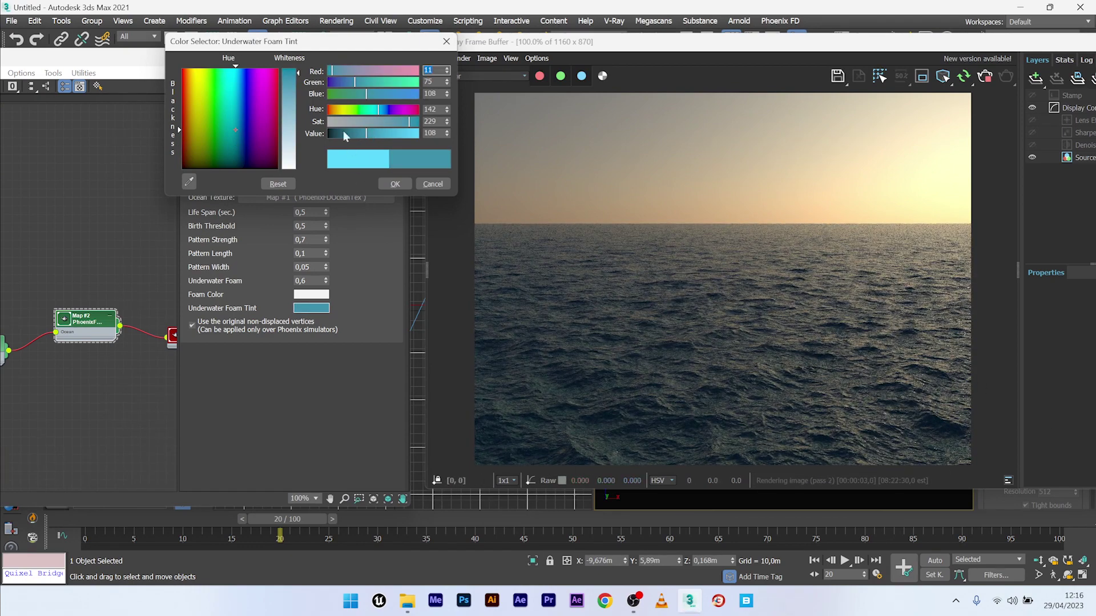
{"action": "left_click_drag", "start_coordinate": [364, 133], "coordinate": [328, 133]}
{"action": "left_click", "coordinate": [395, 184]}
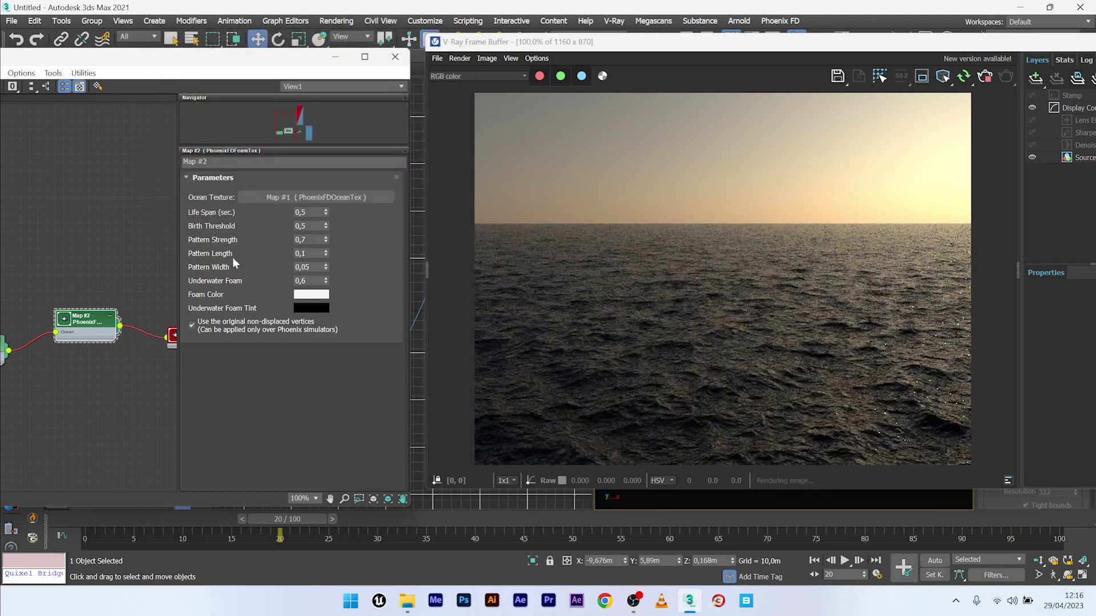
{"action": "middle_click_drag", "start_coordinate": [116, 367], "coordinate": [133, 354]}
{"action": "left_click_drag", "start_coordinate": [410, 212], "coordinate": [604, 213]}
{"action": "middle_click_drag", "start_coordinate": [192, 355], "coordinate": [141, 353]}
Step: Uncheck 'Use the original non-displaced vertices' on the foam texture
{"action": "left_click", "coordinate": [797, 58]}
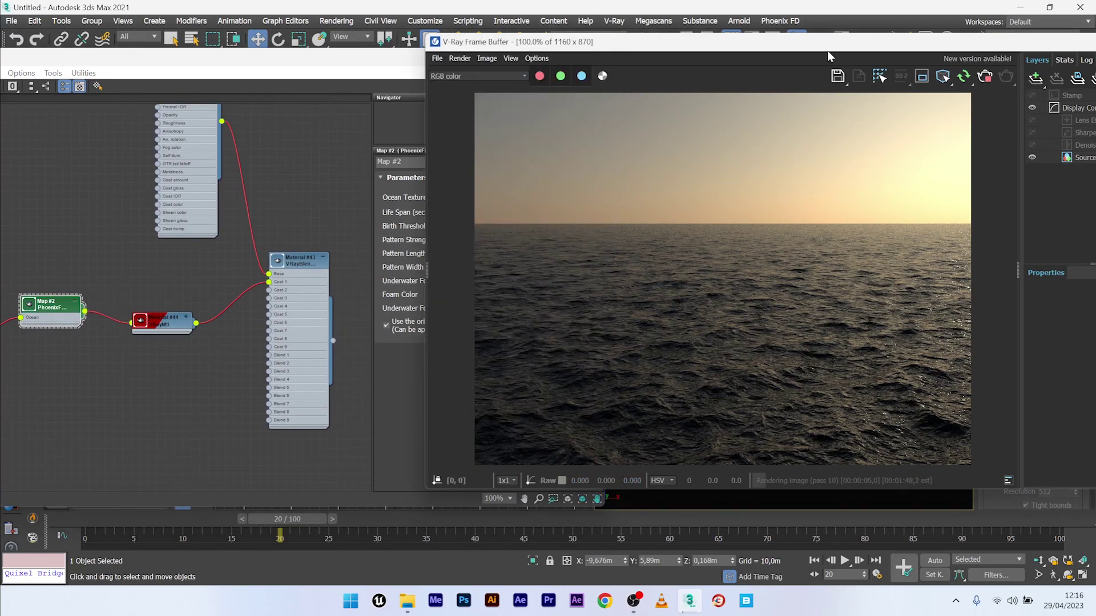
{"action": "left_click", "coordinate": [399, 283]}
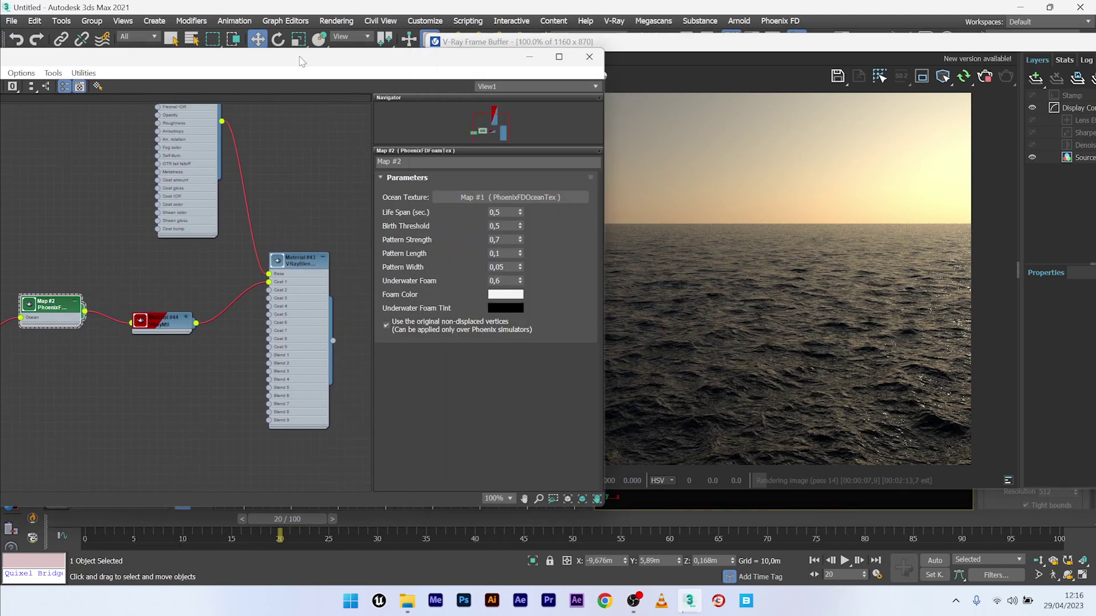
{"action": "left_click_drag", "start_coordinate": [604, 282], "coordinate": [501, 283]}
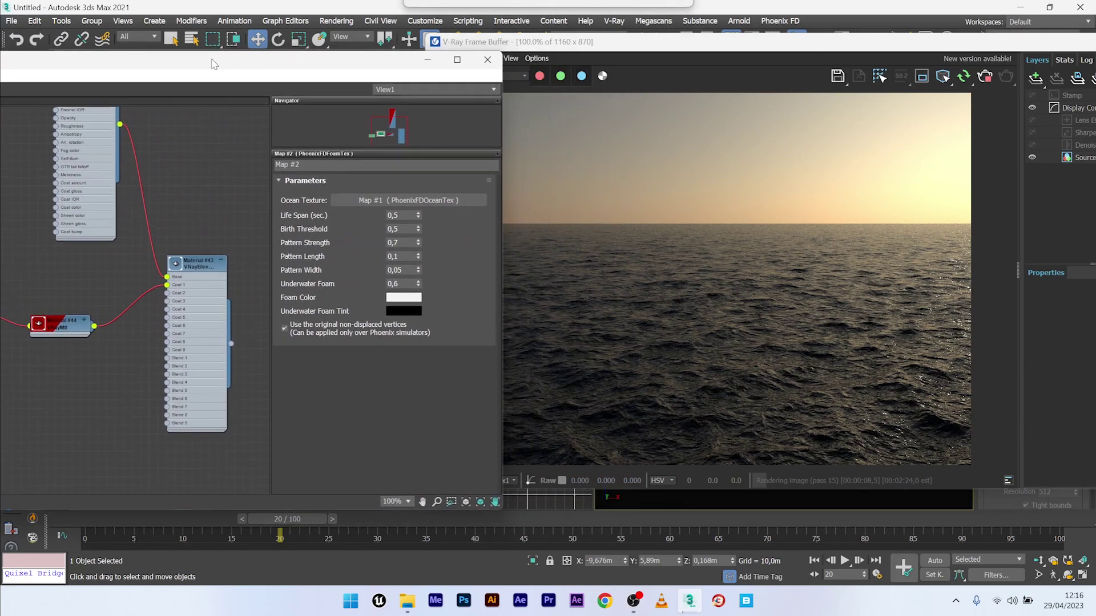
{"action": "left_click", "coordinate": [285, 328]}
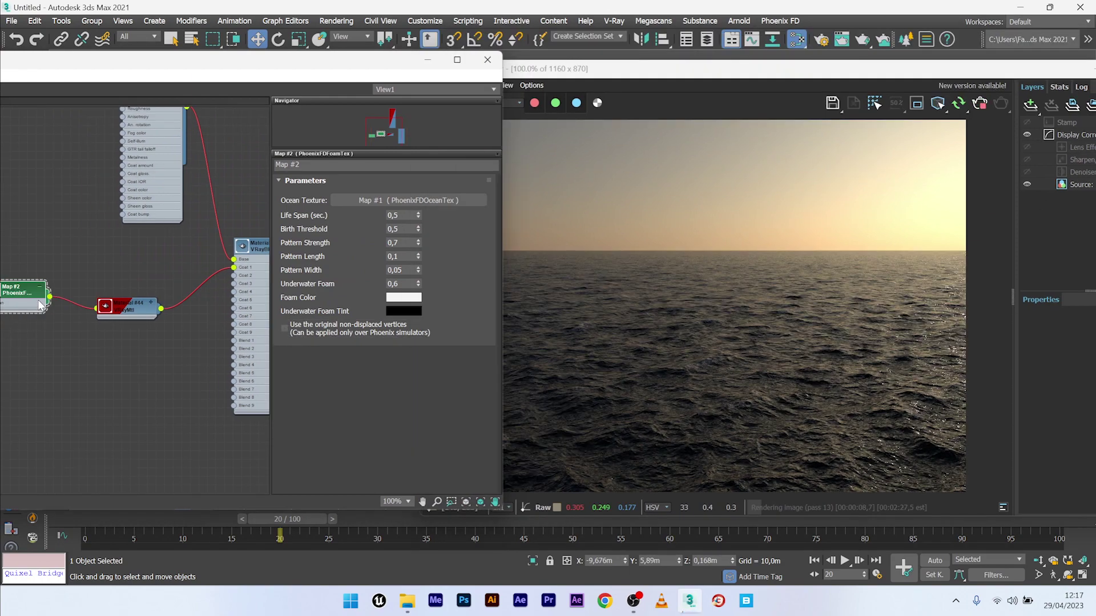
Step: Wire the Map #2 foam texture into Material #43's Blend 1 input
{"action": "left_click_drag", "start_coordinate": [40, 304], "coordinate": [48, 333]}
{"action": "middle_click_drag", "start_coordinate": [56, 343], "coordinate": [19, 342]}
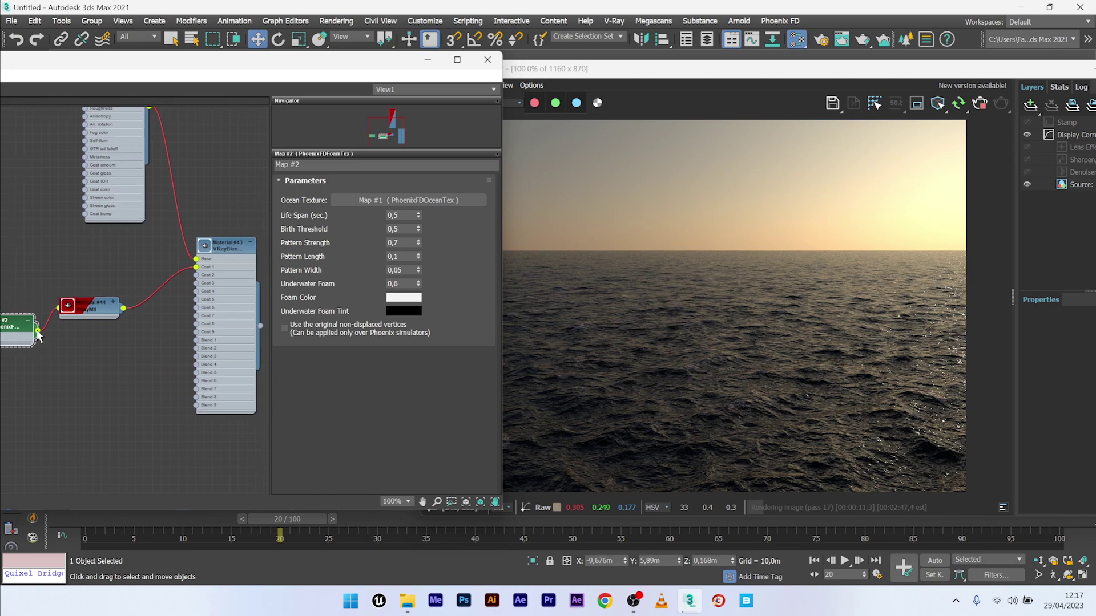
{"action": "left_click_drag", "start_coordinate": [196, 339], "coordinate": [197, 340]}
{"action": "scroll", "coordinate": [732, 415], "scroll_direction": "up", "scroll_amount": 1}
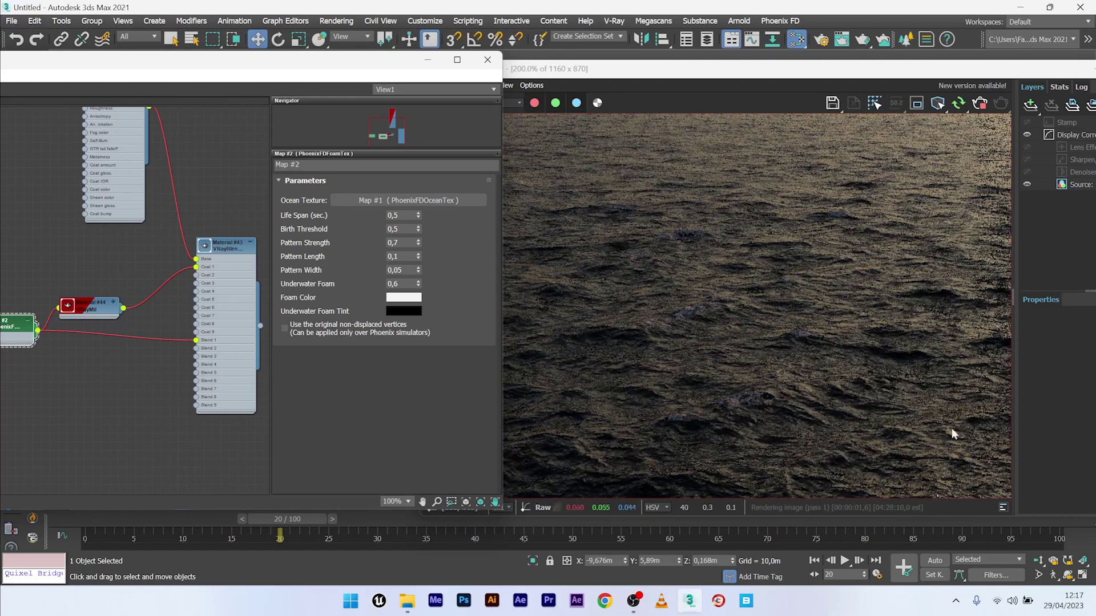
{"action": "middle_click_drag", "start_coordinate": [98, 340], "coordinate": [69, 283]}
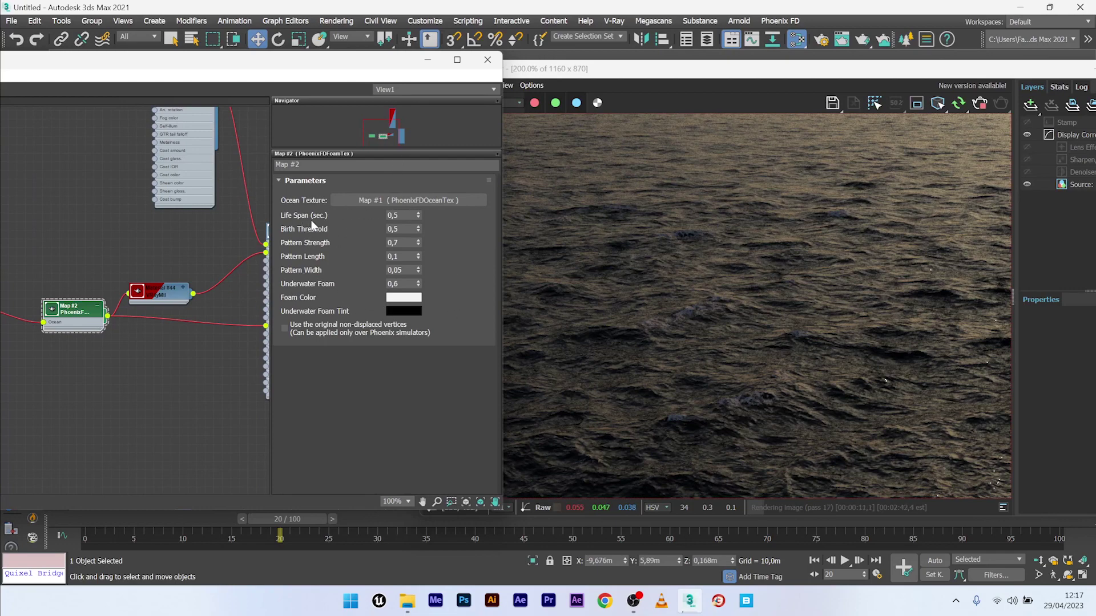
Step: Lower Map #2's Birth Threshold to 0,1 and bring up its Foam Color picker
{"action": "left_click", "coordinate": [399, 229]}
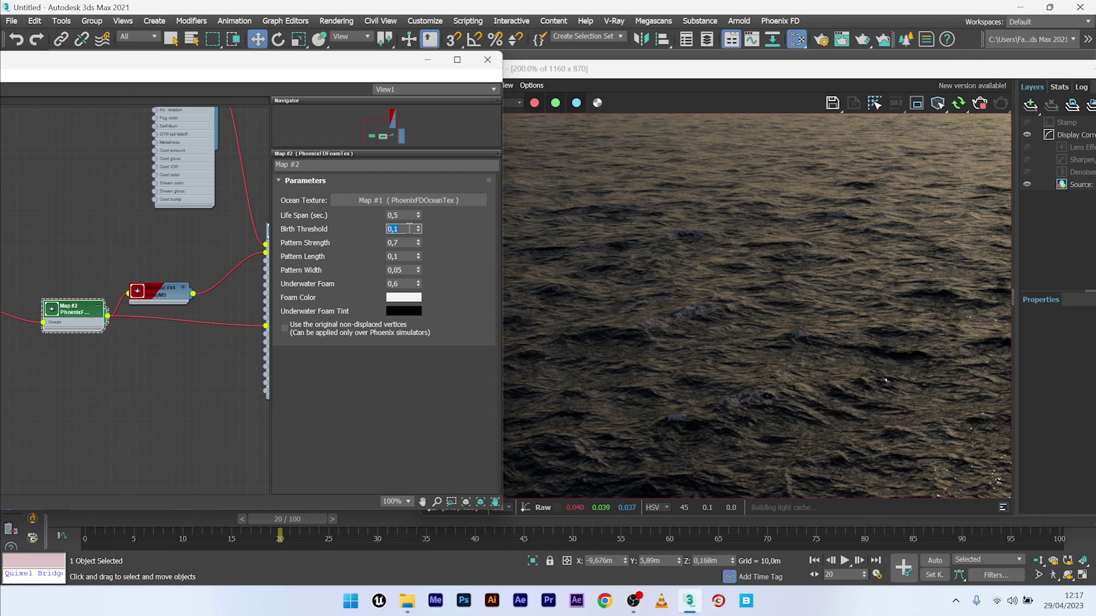
{"action": "key", "text": "Return"}
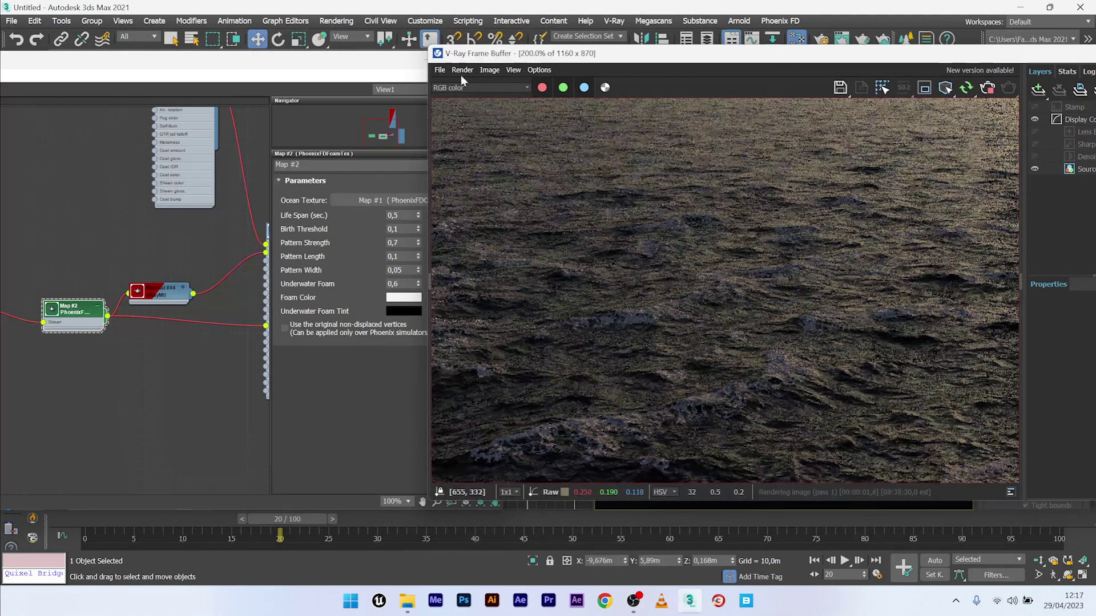
{"action": "left_click", "coordinate": [361, 78]}
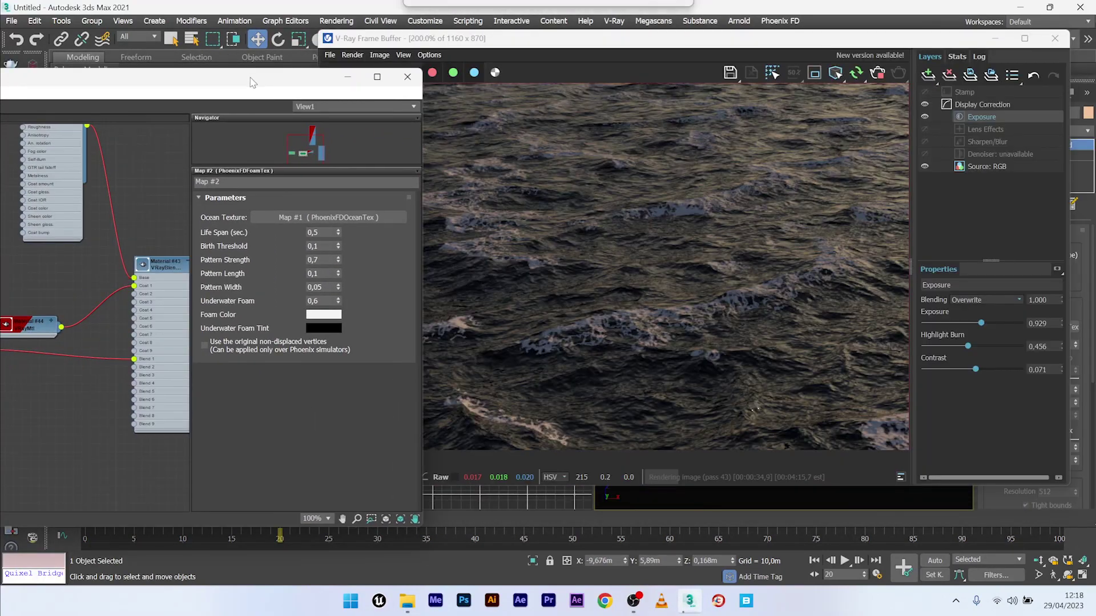
{"action": "left_click", "coordinate": [323, 315]}
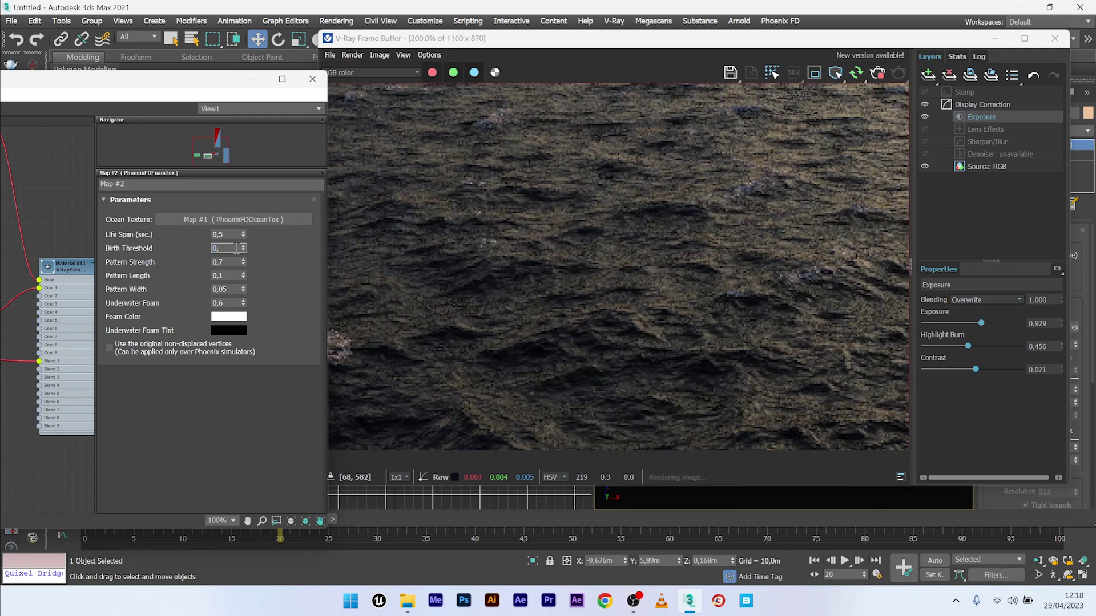
Step: Set the foam Birth Threshold to 0,1 and Pattern Strength to 0,9, checking the foam in the render
{"action": "type", "text": "1"}
{"action": "key", "text": "Return"}
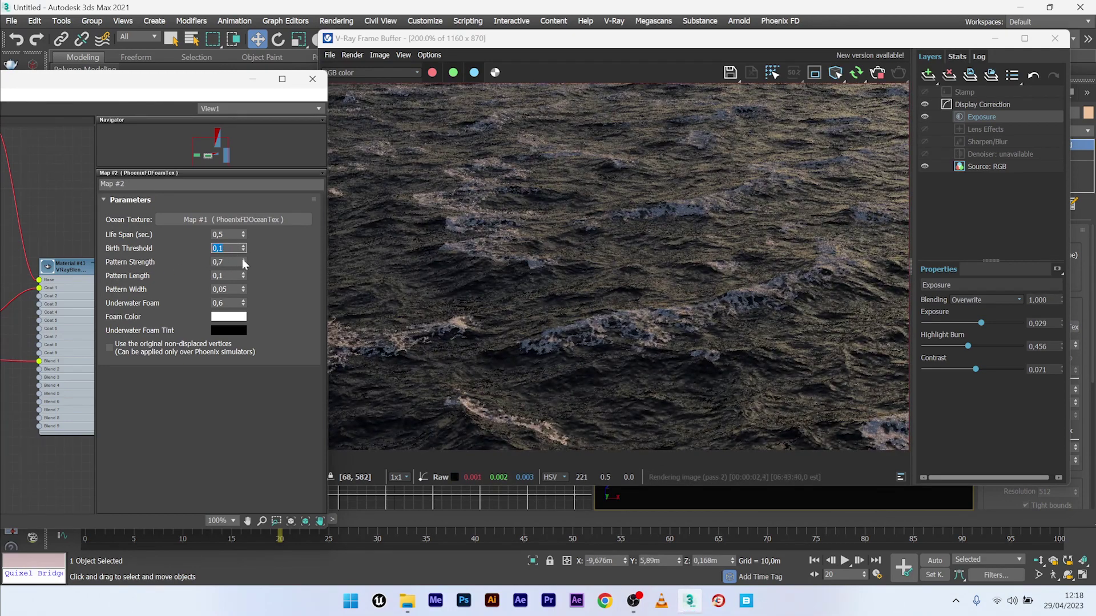
{"action": "scroll", "coordinate": [524, 325], "scroll_direction": "up", "scroll_amount": 1}
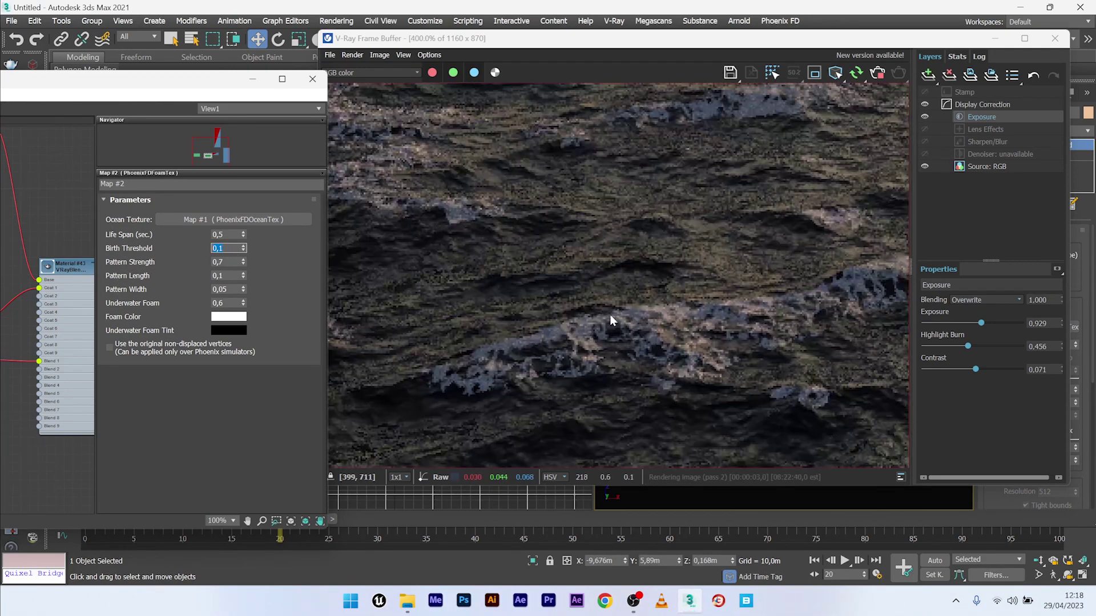
{"action": "left_click", "coordinate": [231, 262]}
{"action": "key", "text": "BackSpace"}
{"action": "type", "text": "2"}
{"action": "scroll", "coordinate": [480, 357], "scroll_direction": "down", "scroll_amount": 2}
{"action": "scroll", "coordinate": [577, 380], "scroll_direction": "up", "scroll_amount": 2}
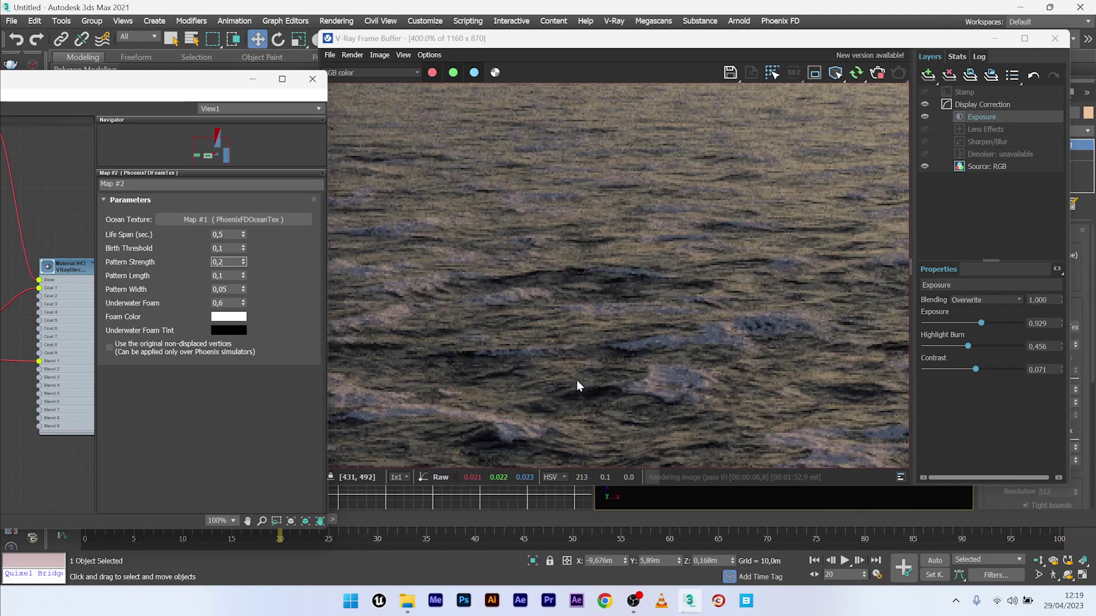
{"action": "middle_click_drag", "start_coordinate": [608, 332], "coordinate": [646, 227]}
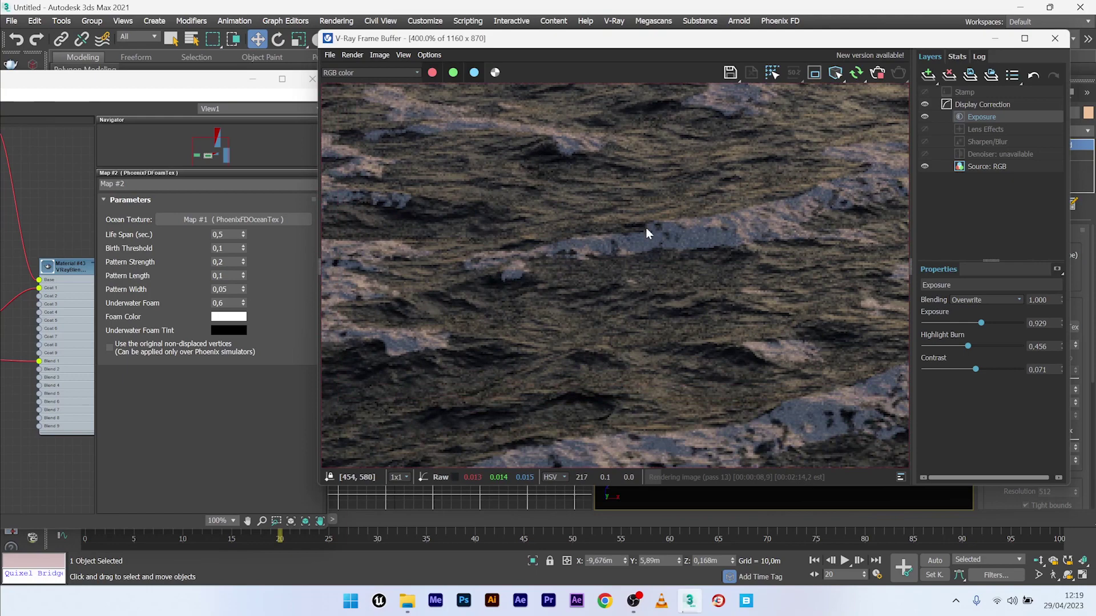
{"action": "left_click", "coordinate": [232, 263]}
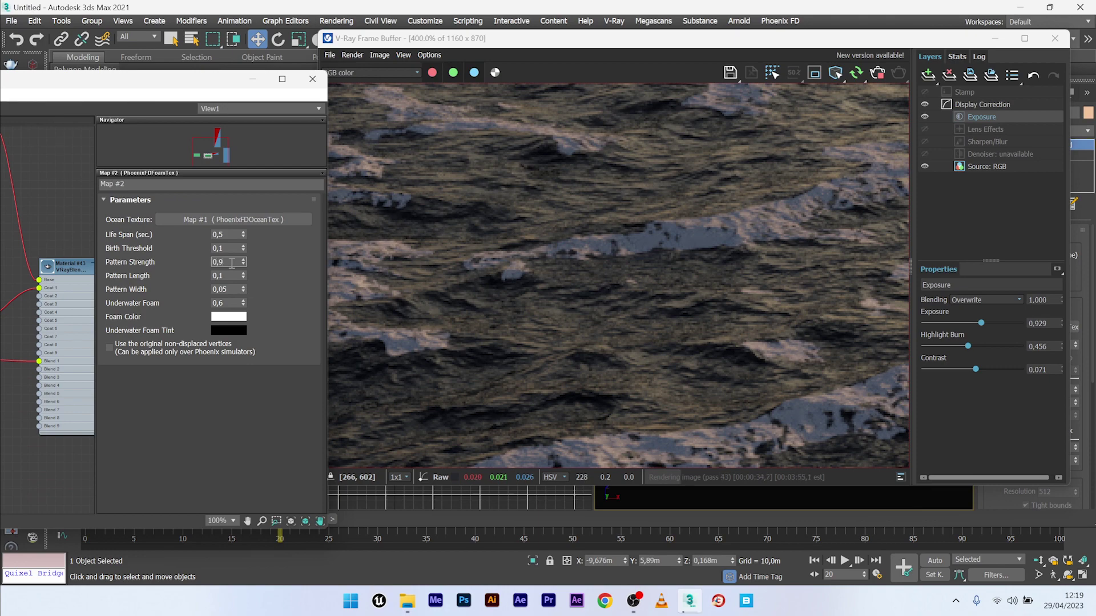
{"action": "key", "text": "Return"}
Step: Lower the foam Pattern Strength further to 0,85 and view the re-rendered ocean
{"action": "scroll", "coordinate": [526, 355], "scroll_direction": "down", "scroll_amount": 1}
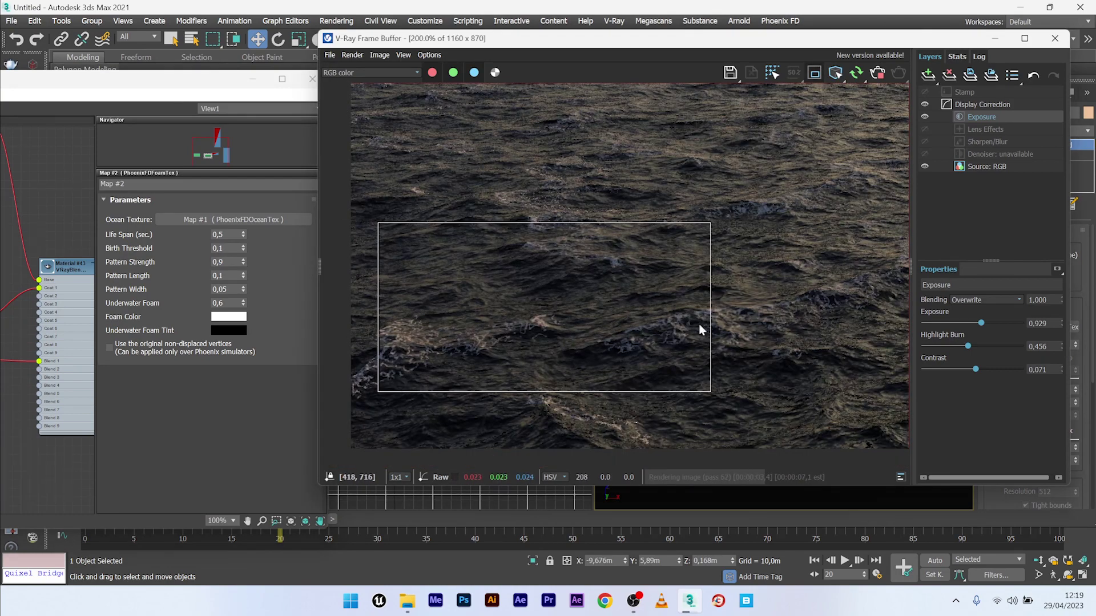
{"action": "left_click", "coordinate": [230, 262]}
{"action": "key", "text": "BackSpace"}
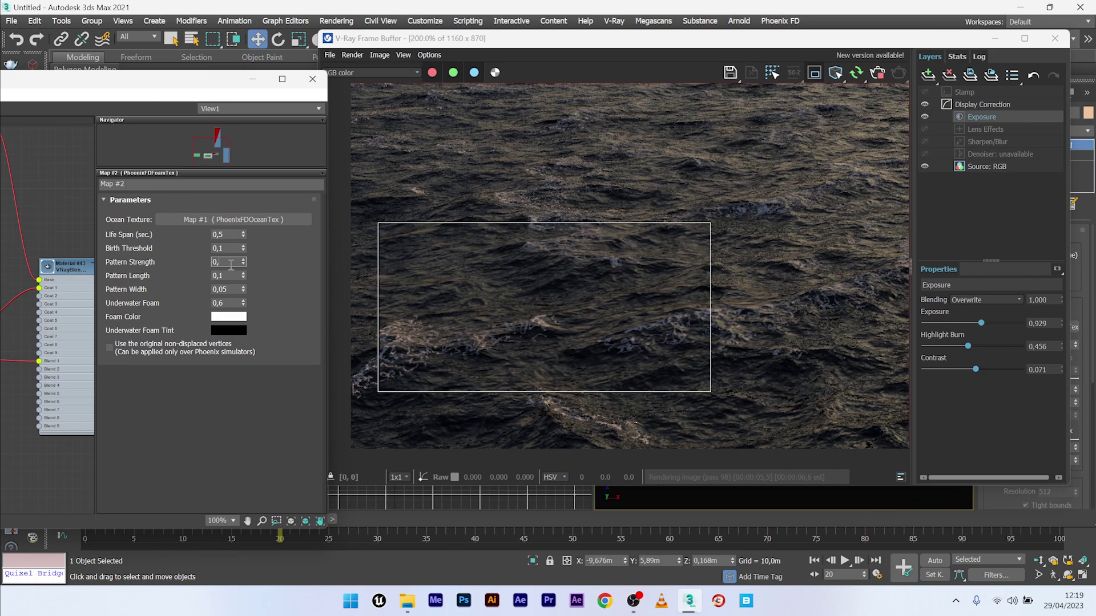
{"action": "type", "text": "8"}
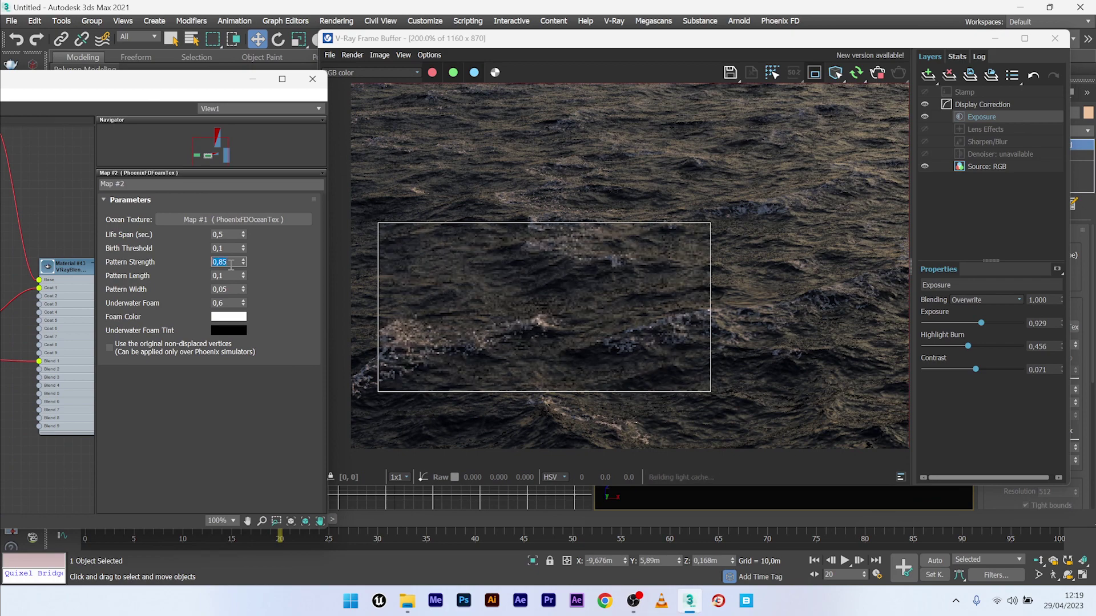
{"action": "type", "text": "5"}
{"action": "key", "text": "Return"}
{"action": "left_click", "coordinate": [708, 231]}
{"action": "scroll", "coordinate": [685, 257], "scroll_direction": "down", "scroll_amount": 1}
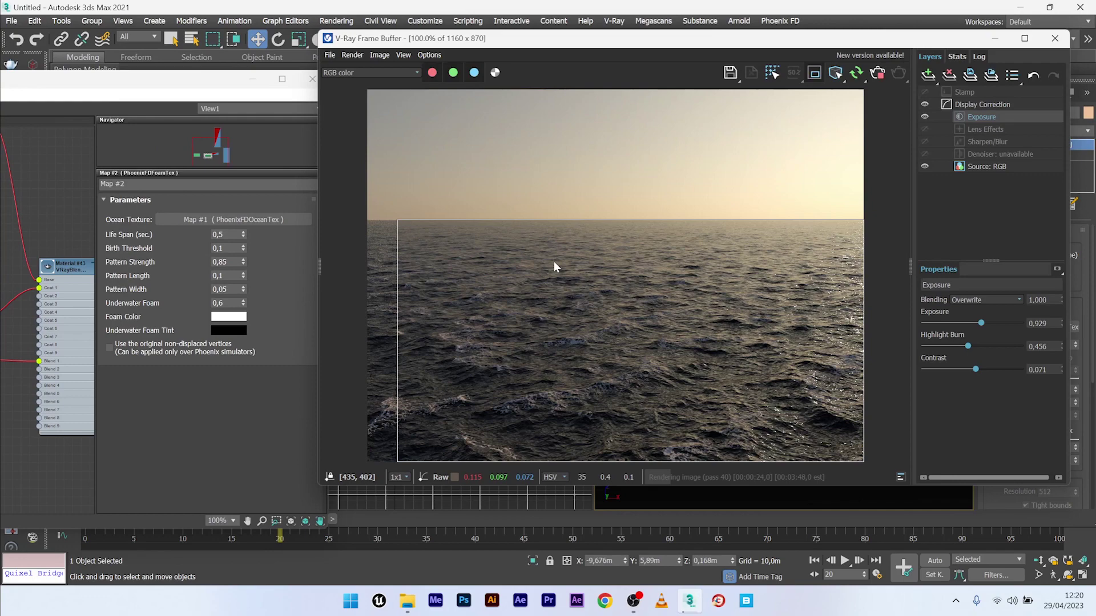
Step: Delete the VRaySun001 light and restart the interactive render without it
{"action": "left_click_drag", "start_coordinate": [646, 42], "coordinate": [704, 83]}
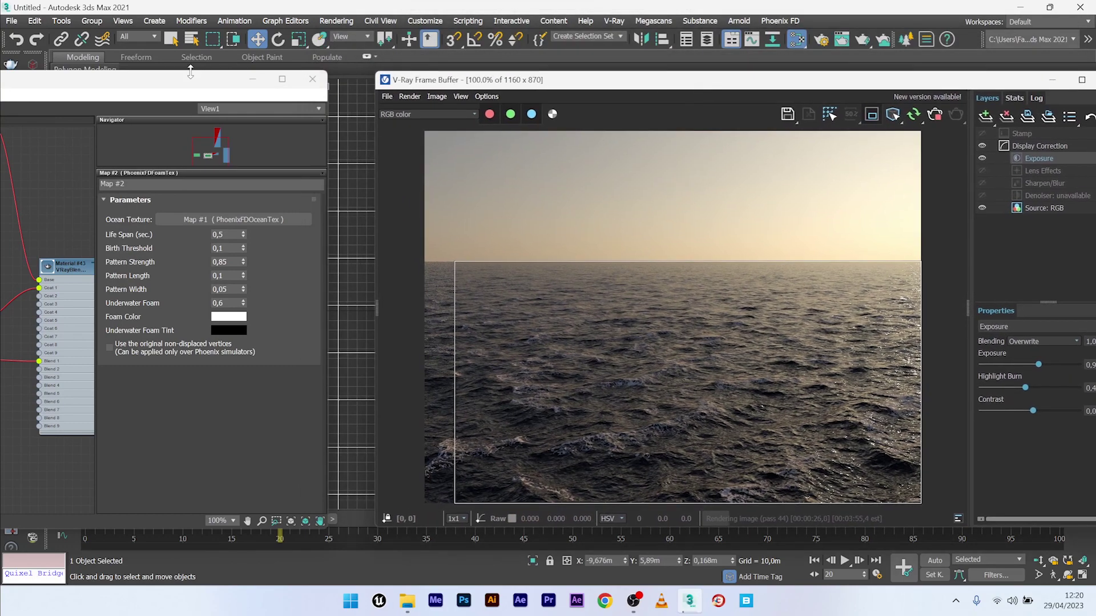
{"action": "left_click_drag", "start_coordinate": [114, 78], "coordinate": [171, 311]}
{"action": "left_click", "coordinate": [141, 174]}
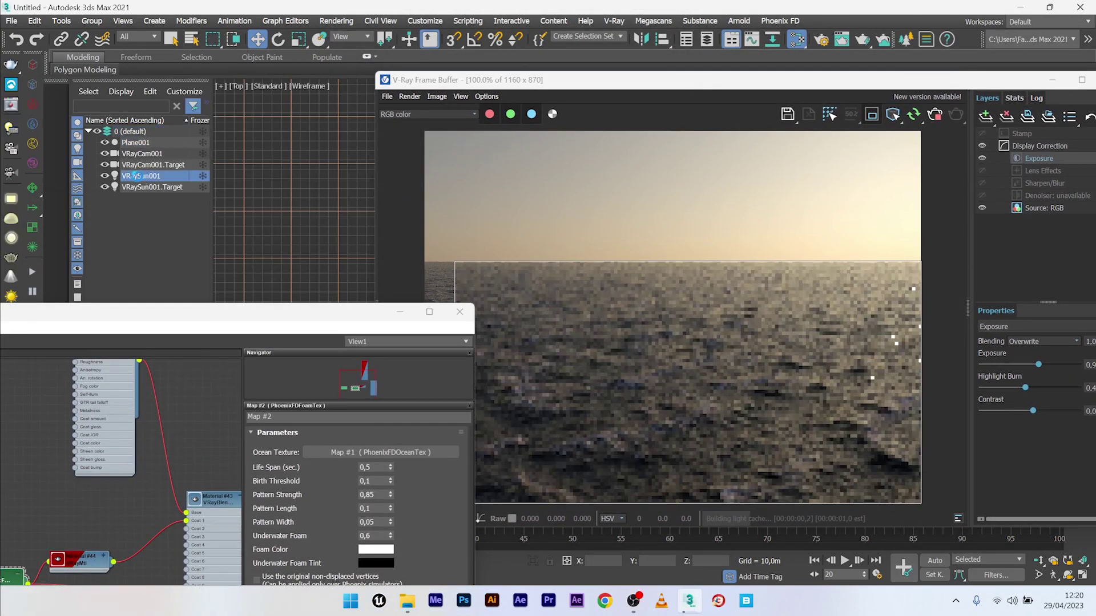
{"action": "left_click_drag", "start_coordinate": [922, 83], "coordinate": [862, 277]}
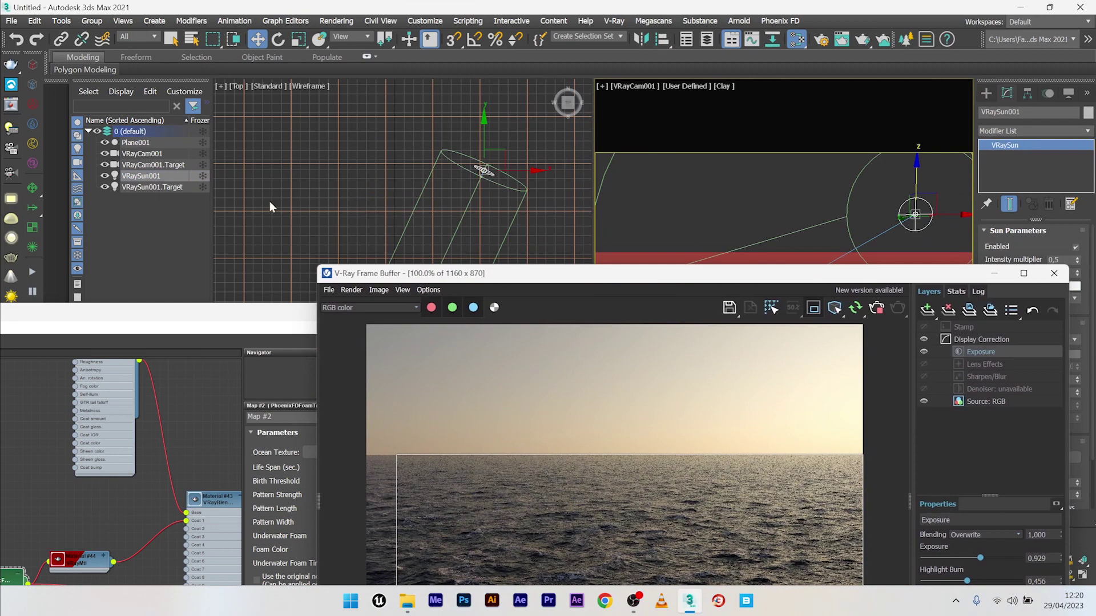
{"action": "key", "text": "ctrl+a"}
{"action": "right_click", "coordinate": [155, 191]}
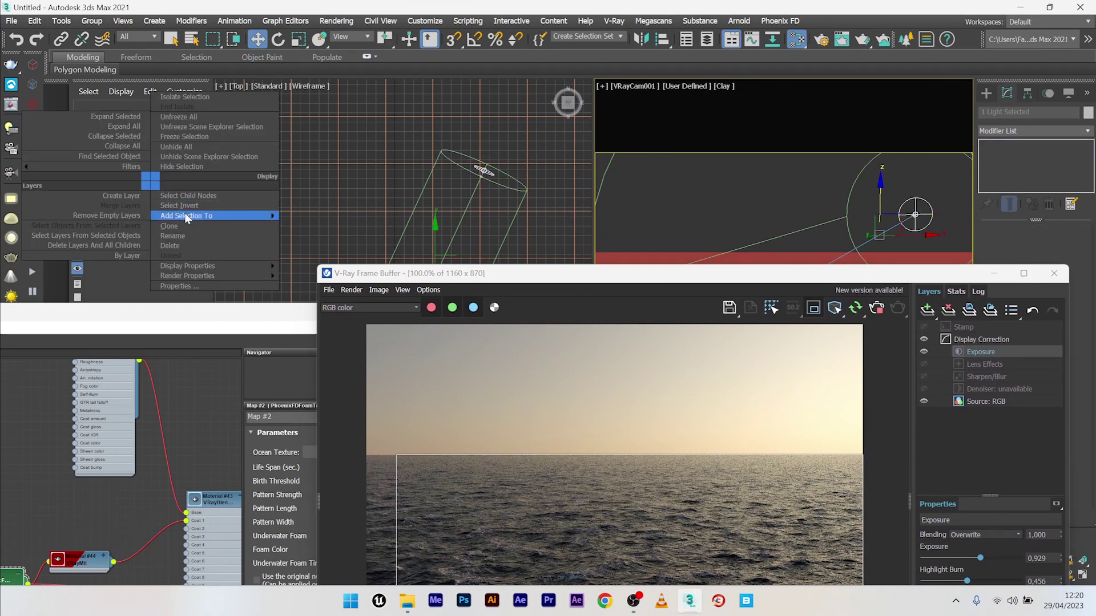
{"action": "left_click", "coordinate": [179, 246]}
{"action": "left_click_drag", "start_coordinate": [724, 274], "coordinate": [729, 109]}
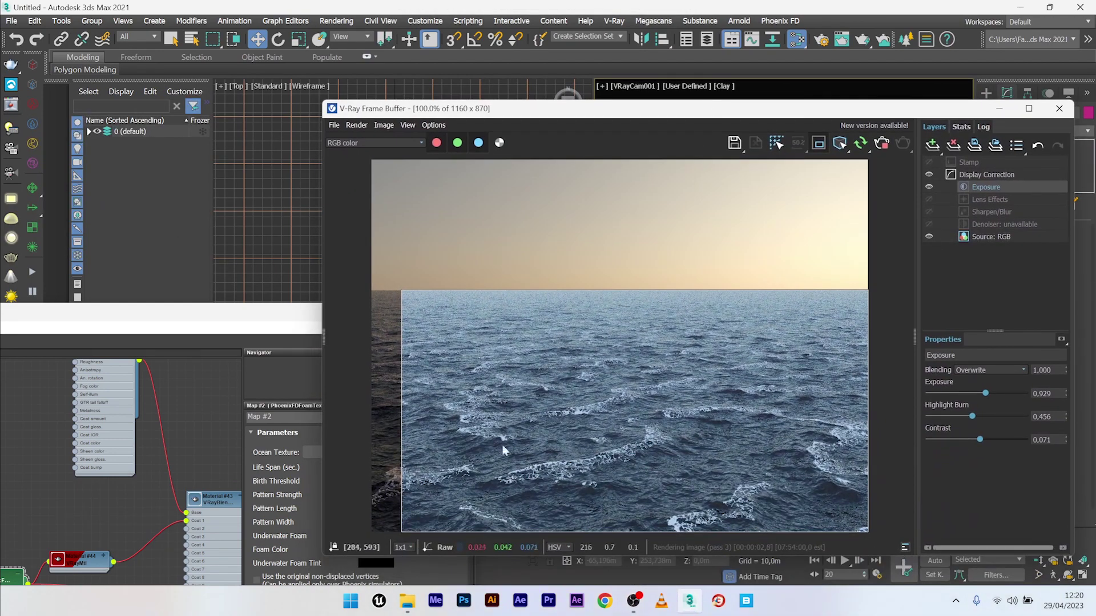
{"action": "left_click", "coordinate": [839, 143]}
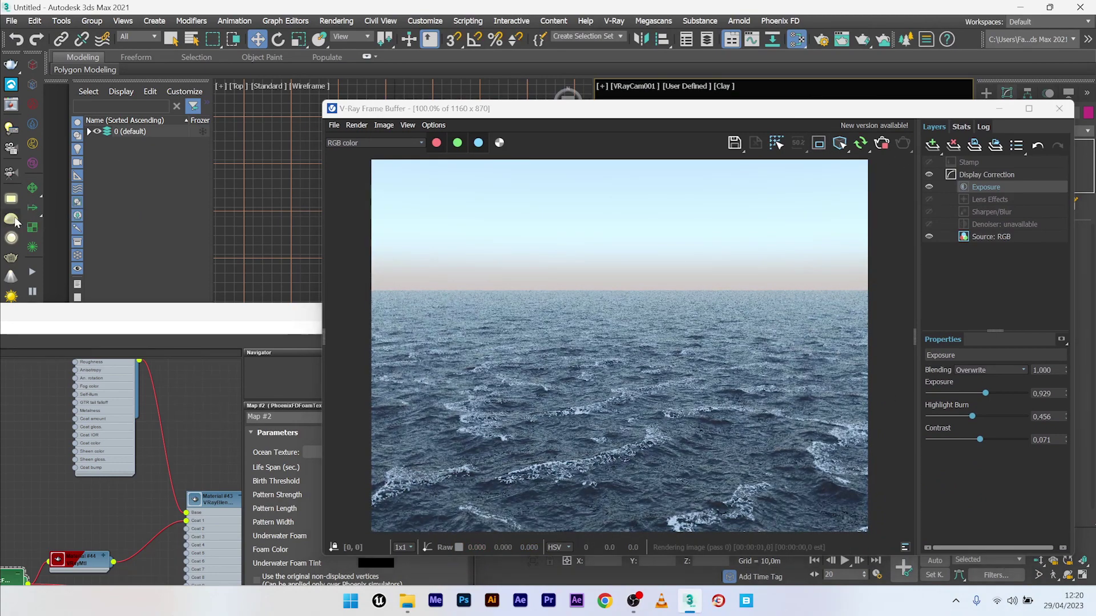
Step: Create a dome VRayLight in the scene
{"action": "left_click_drag", "start_coordinate": [529, 111], "coordinate": [581, 334]}
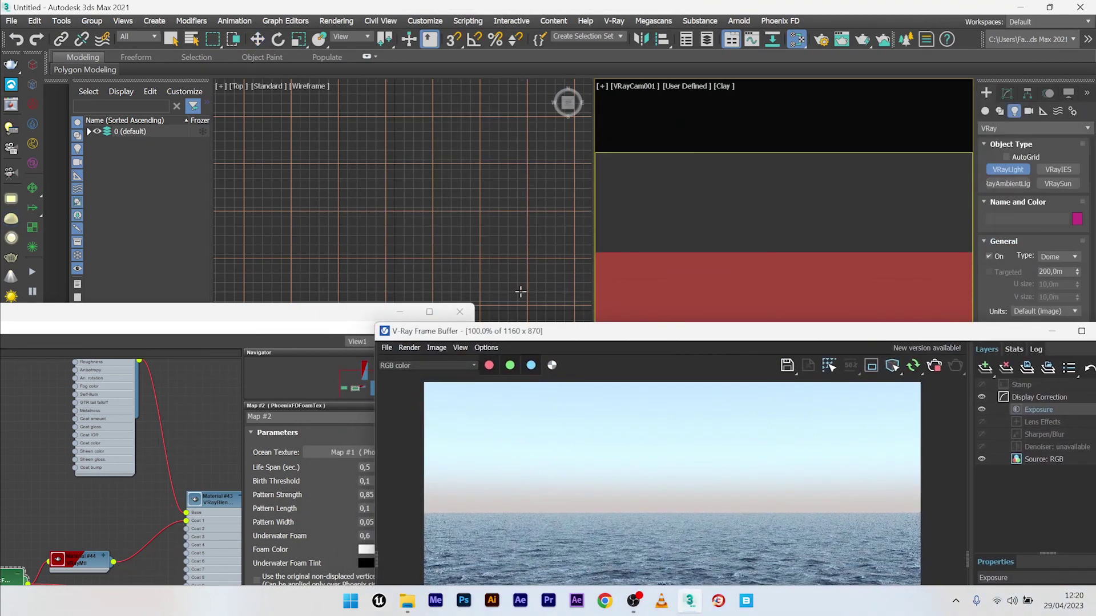
{"action": "left_click", "coordinate": [454, 216]}
{"action": "left_click_drag", "start_coordinate": [450, 331], "coordinate": [351, 158]}
Step: Add a VRayBitmap map node in the Slate editor and browse for its HDR image
{"action": "left_click_drag", "start_coordinate": [197, 311], "coordinate": [330, 159]}
{"action": "middle_click_drag", "start_coordinate": [330, 165], "coordinate": [143, 231]}
{"action": "right_click", "coordinate": [143, 232]}
{"action": "mouse_move", "coordinate": [210, 257]}
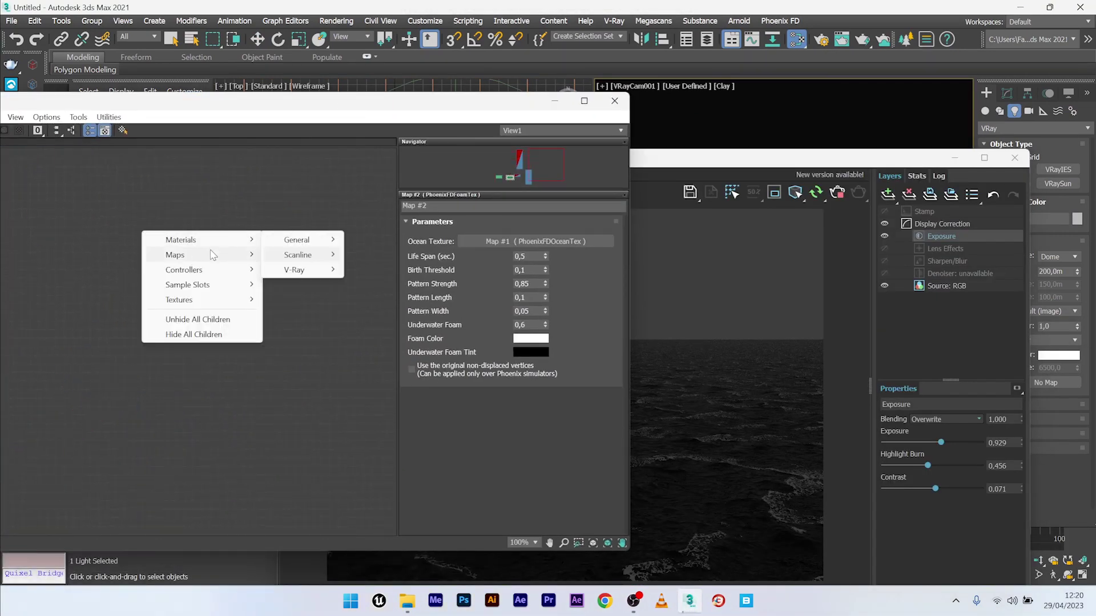
{"action": "mouse_move", "coordinate": [303, 336]}
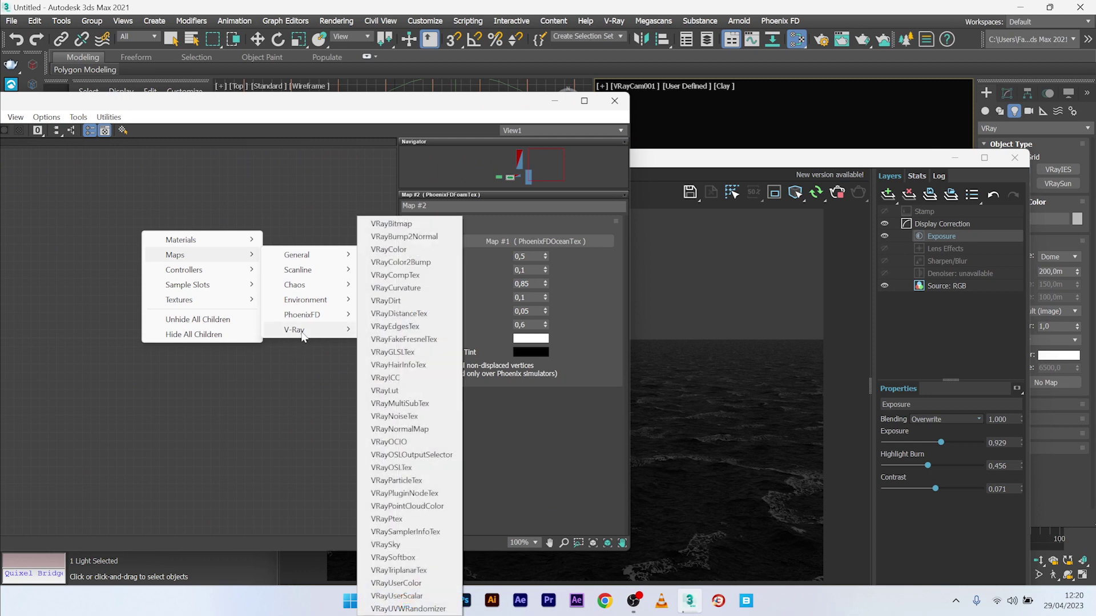
{"action": "left_click", "coordinate": [406, 224]}
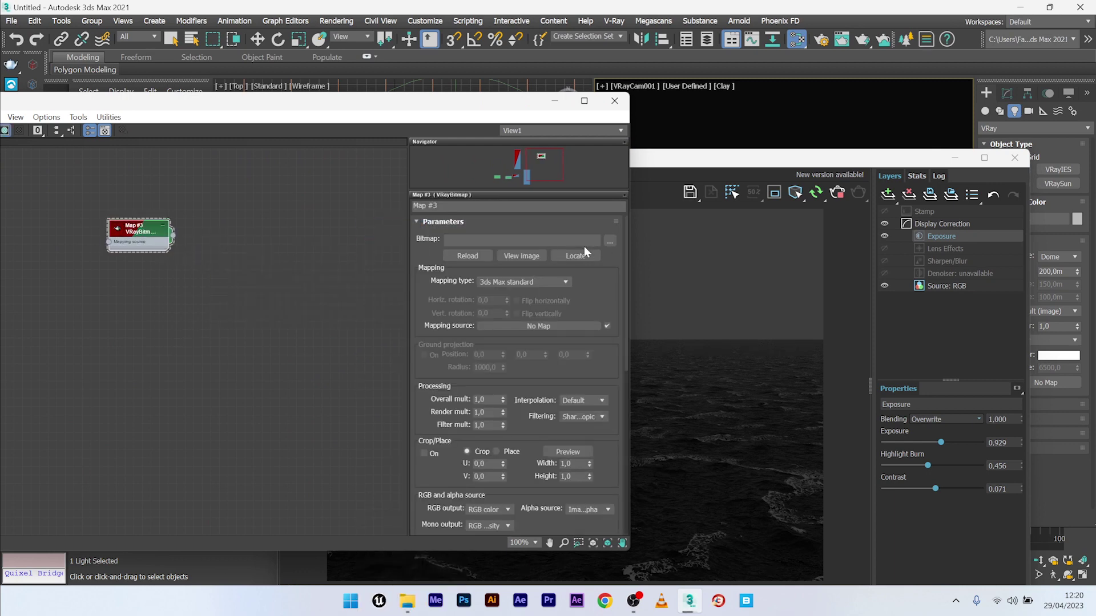
{"action": "left_click", "coordinate": [610, 241]}
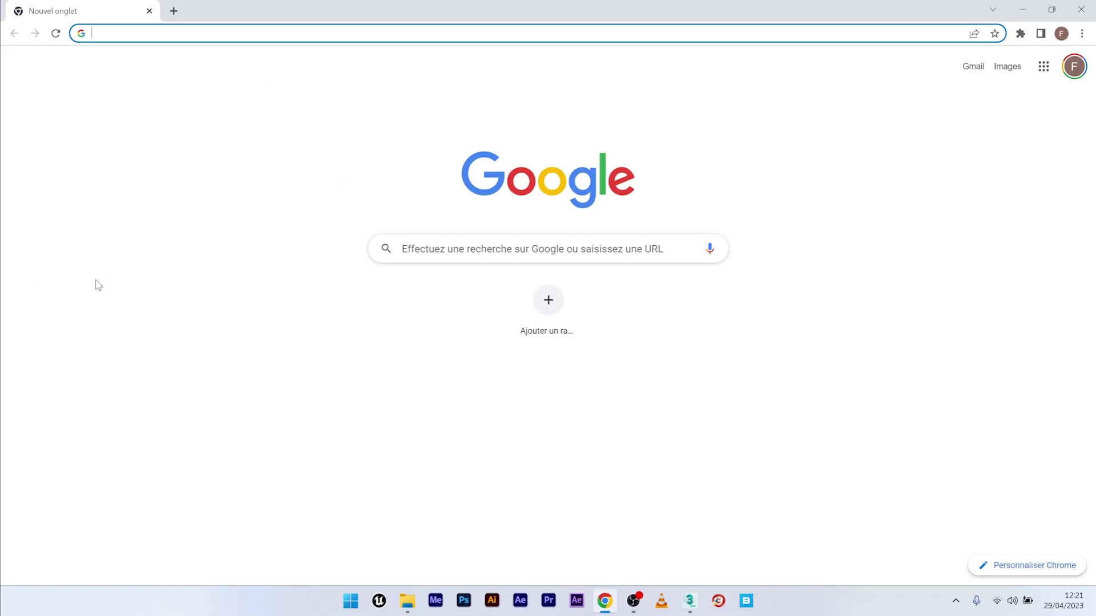
Step: Search 'hdrihaven', open the Poly Haven HDRIs page and scroll through the thumbnails
{"action": "type", "text": "hdri"}
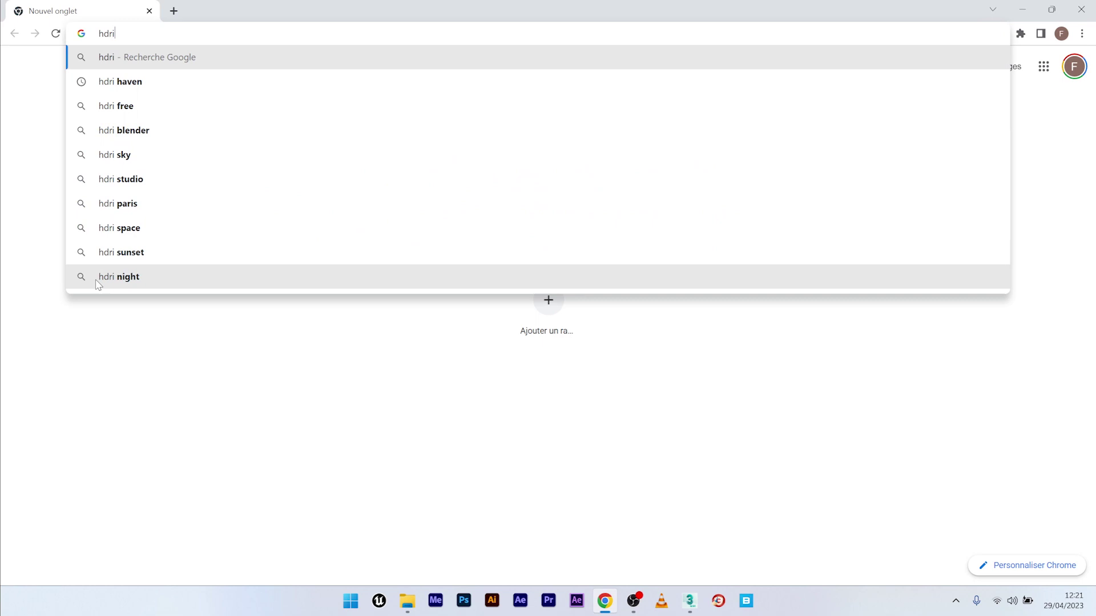
{"action": "type", "text": "haven"}
{"action": "key", "text": "Return"}
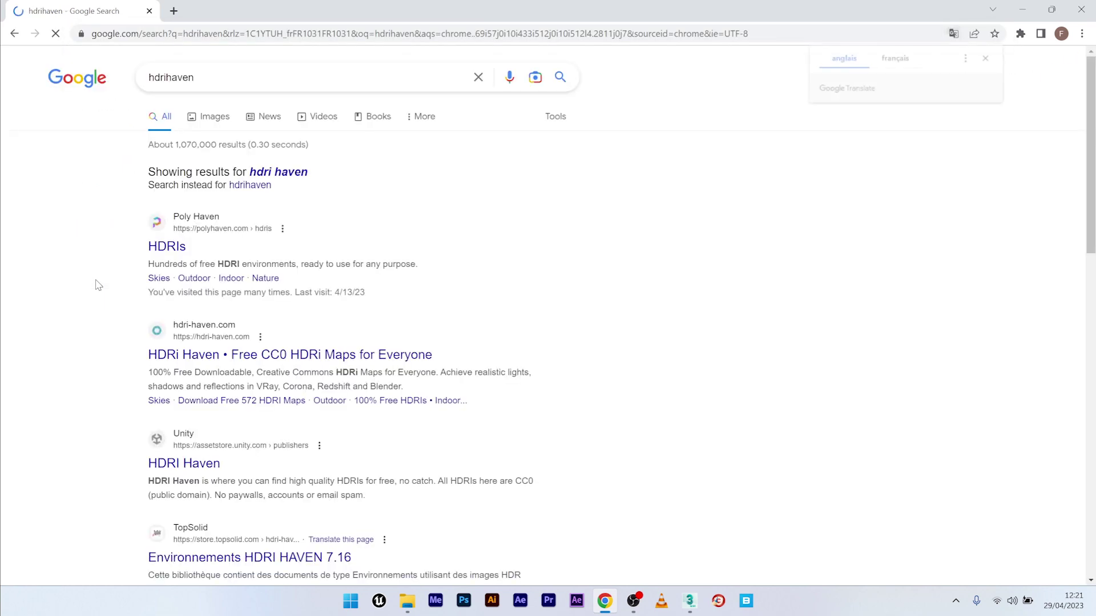
{"action": "left_click", "coordinate": [171, 246]}
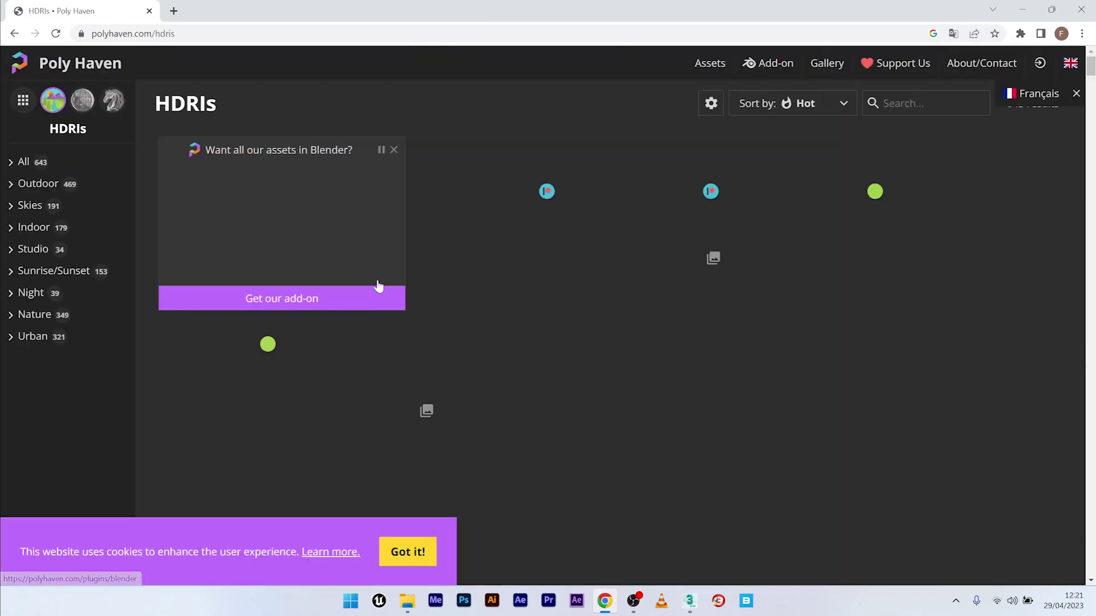
{"action": "scroll", "coordinate": [796, 267], "scroll_direction": "down", "scroll_amount": 10}
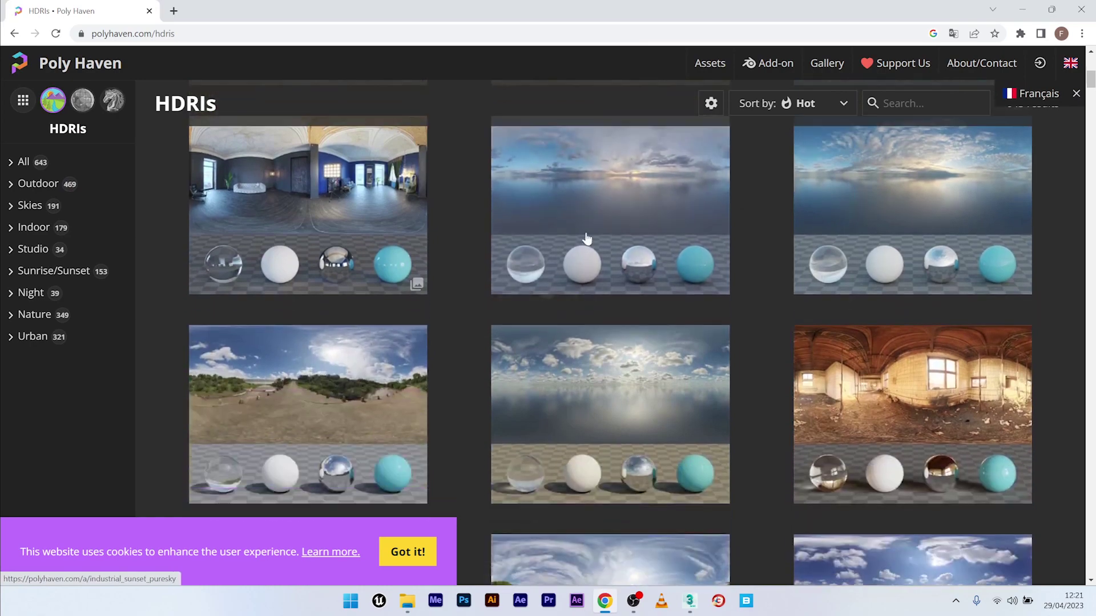
{"action": "scroll", "coordinate": [762, 265], "scroll_direction": "down", "scroll_amount": 10}
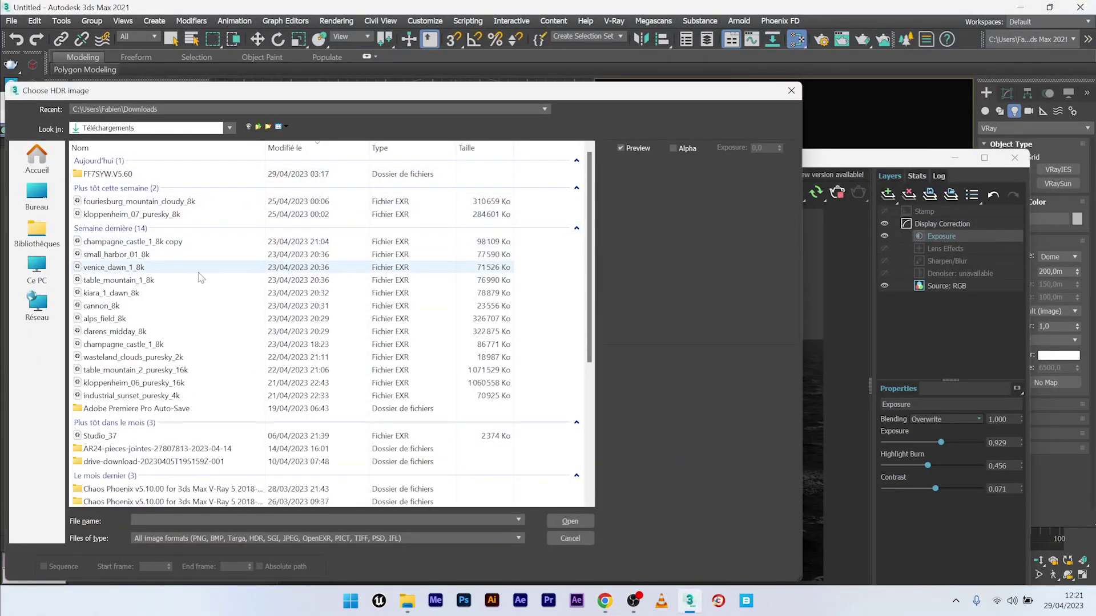
Step: Load table_mountain_1_8k with spherical mapping and instance it into the dome light's Map slot
{"action": "left_click", "coordinate": [129, 280]}
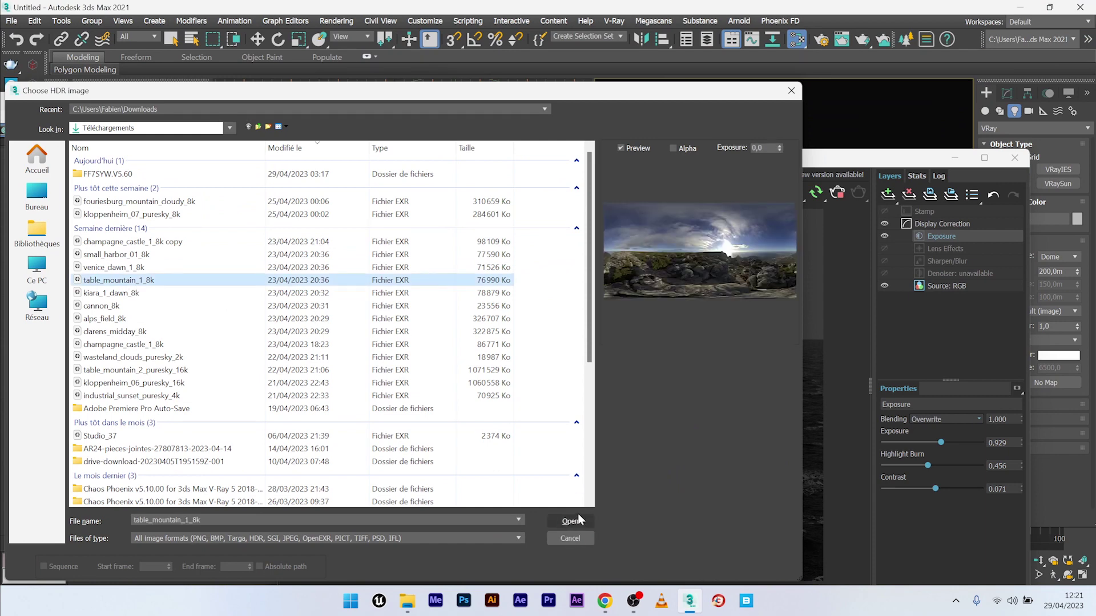
{"action": "left_click", "coordinate": [574, 521]}
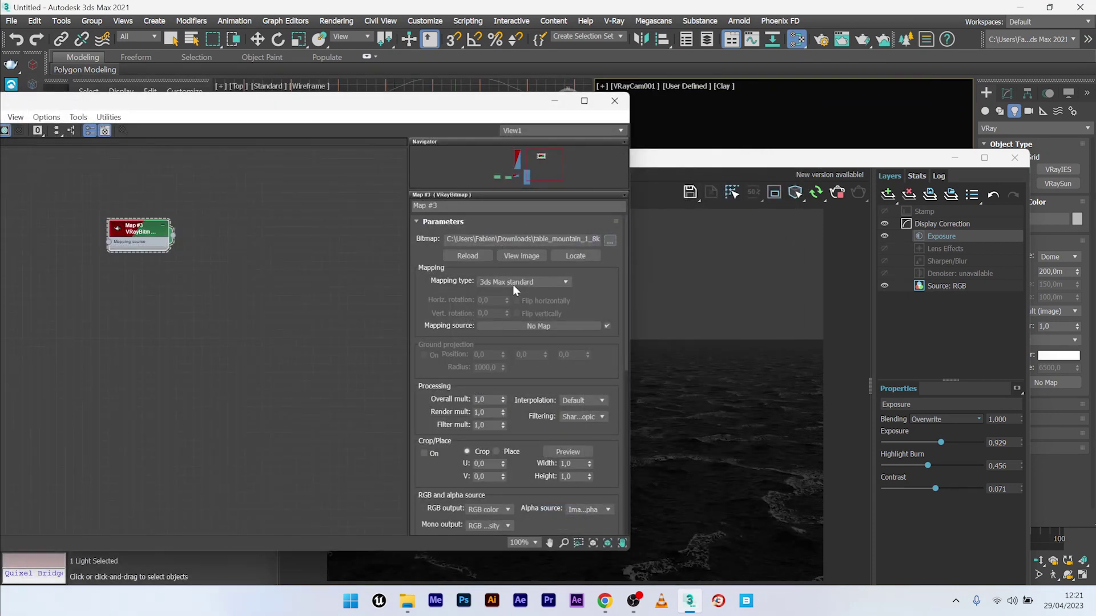
{"action": "left_click", "coordinate": [512, 283]}
{"action": "left_click", "coordinate": [492, 309]}
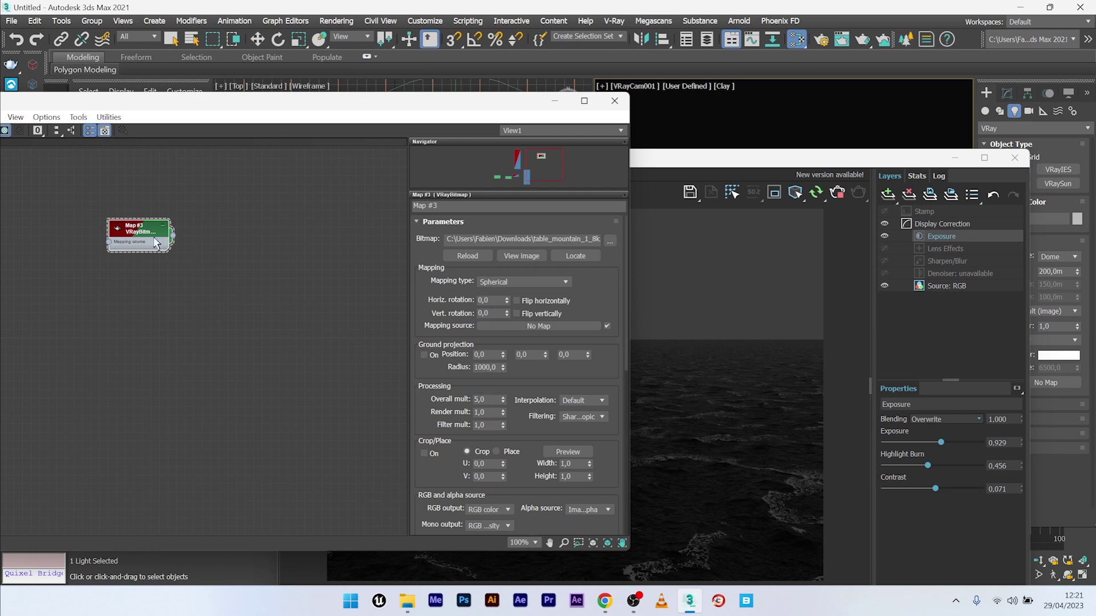
{"action": "left_click_drag", "start_coordinate": [174, 238], "coordinate": [1061, 384]}
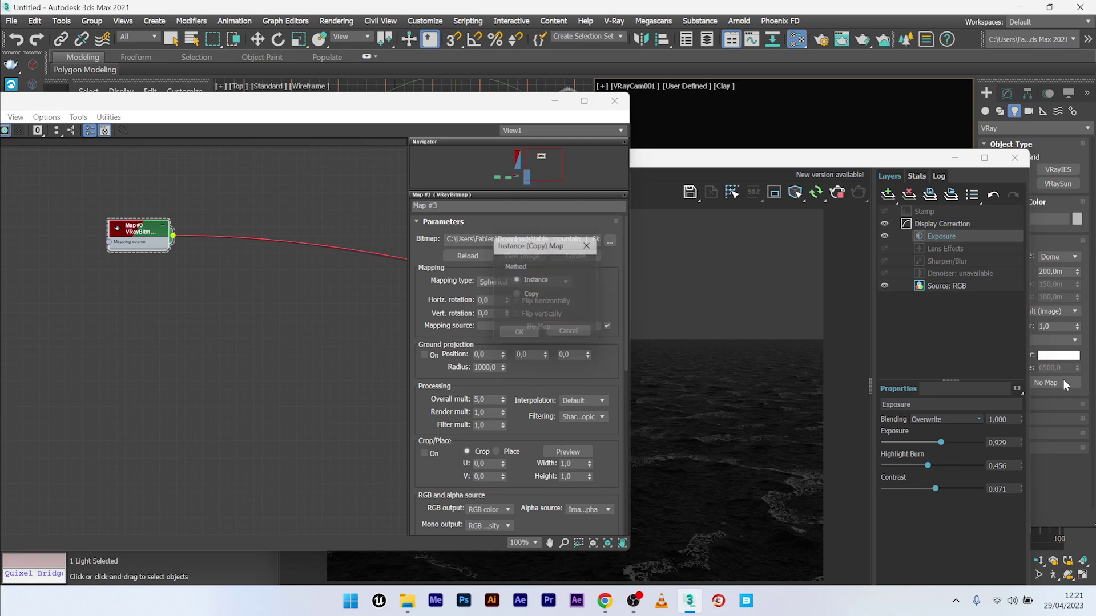
{"action": "left_click", "coordinate": [520, 336]}
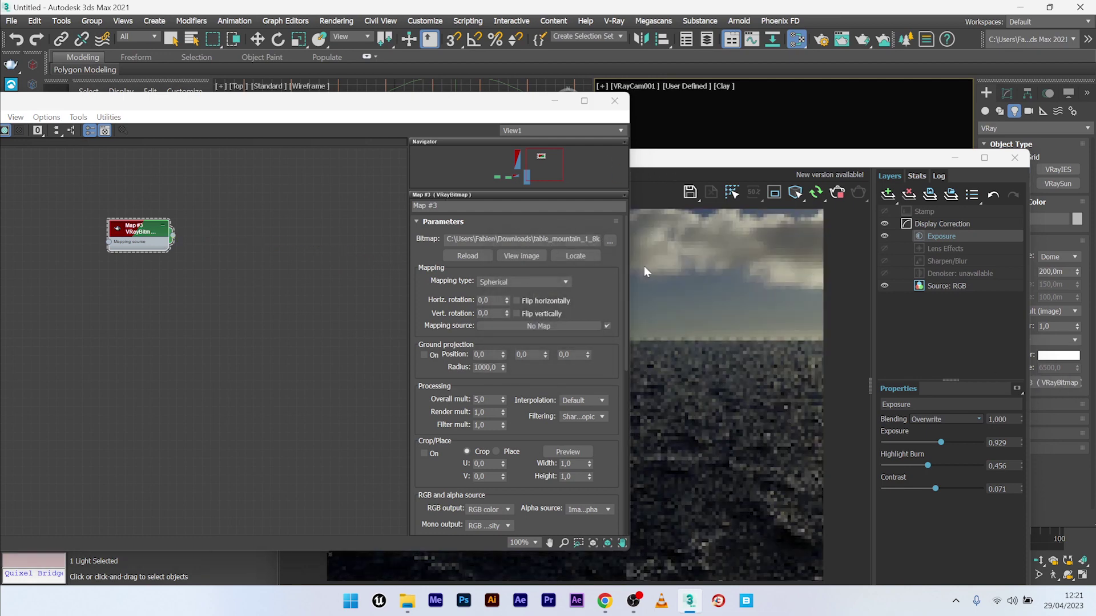
{"action": "left_click_drag", "start_coordinate": [629, 258], "coordinate": [439, 257]}
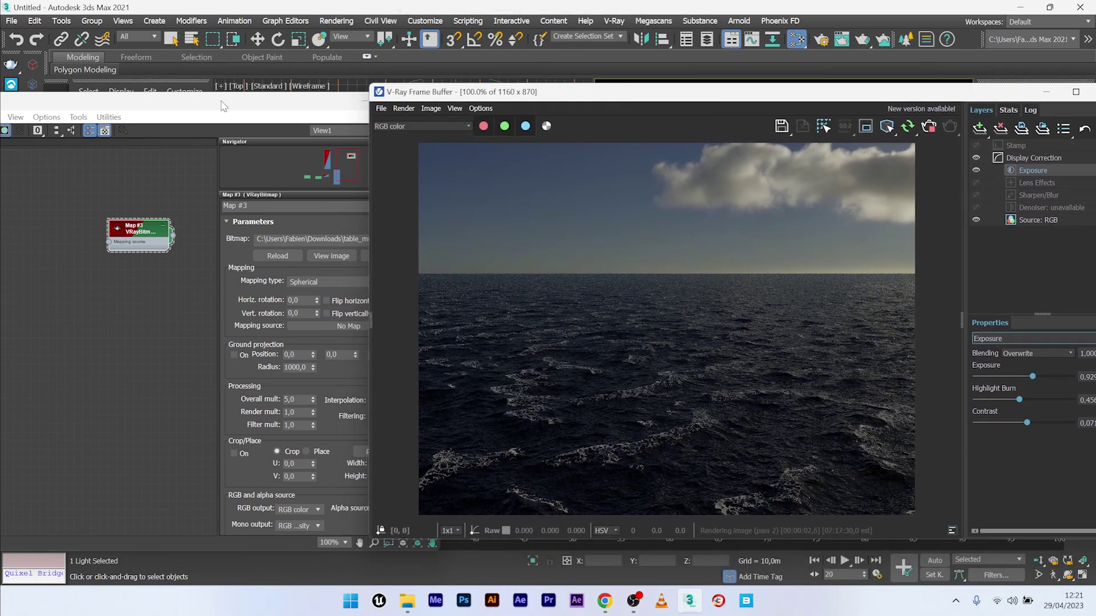
Step: Raise the HDRI bitmap's overall multiplier to 10,0
{"action": "left_click", "coordinate": [223, 107]}
{"action": "left_click", "coordinate": [294, 402]}
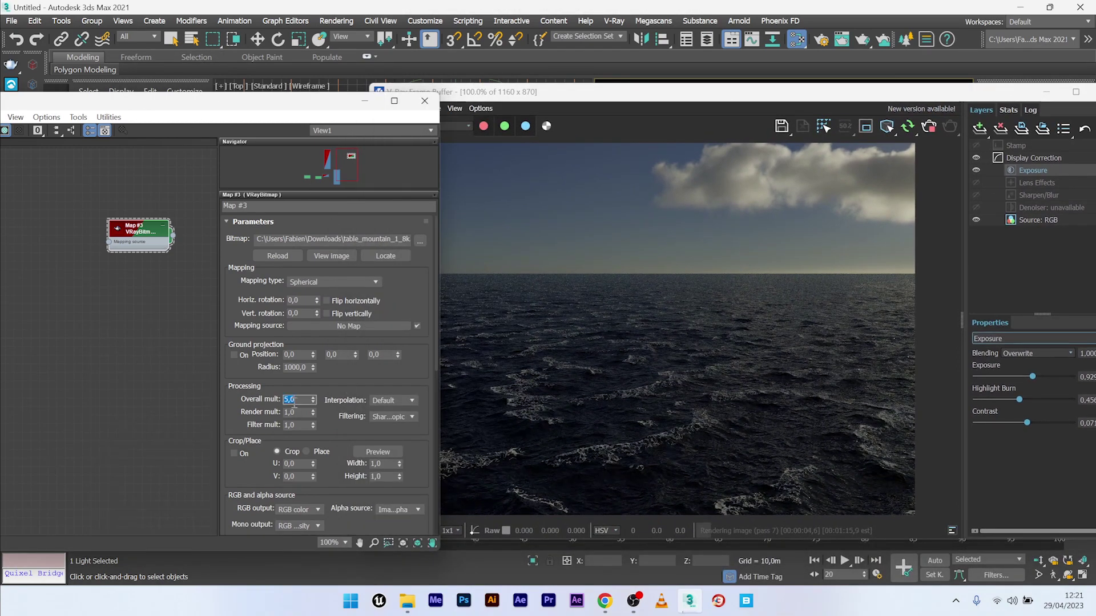
{"action": "type", "text": "10"}
{"action": "key", "text": "Return"}
Step: Raise render exposure to about 1,94 and contrast to 0,088, then rotate the HDRI horizontally
{"action": "left_click_drag", "start_coordinate": [1031, 377], "coordinate": [1044, 378]}
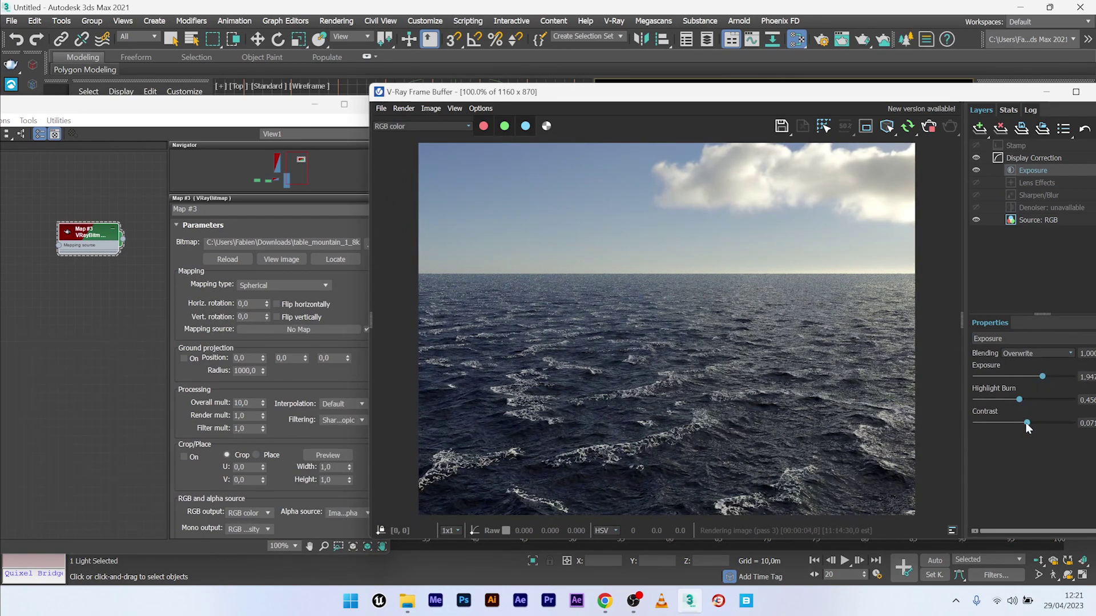
{"action": "left_click_drag", "start_coordinate": [1027, 422], "coordinate": [1025, 423]}
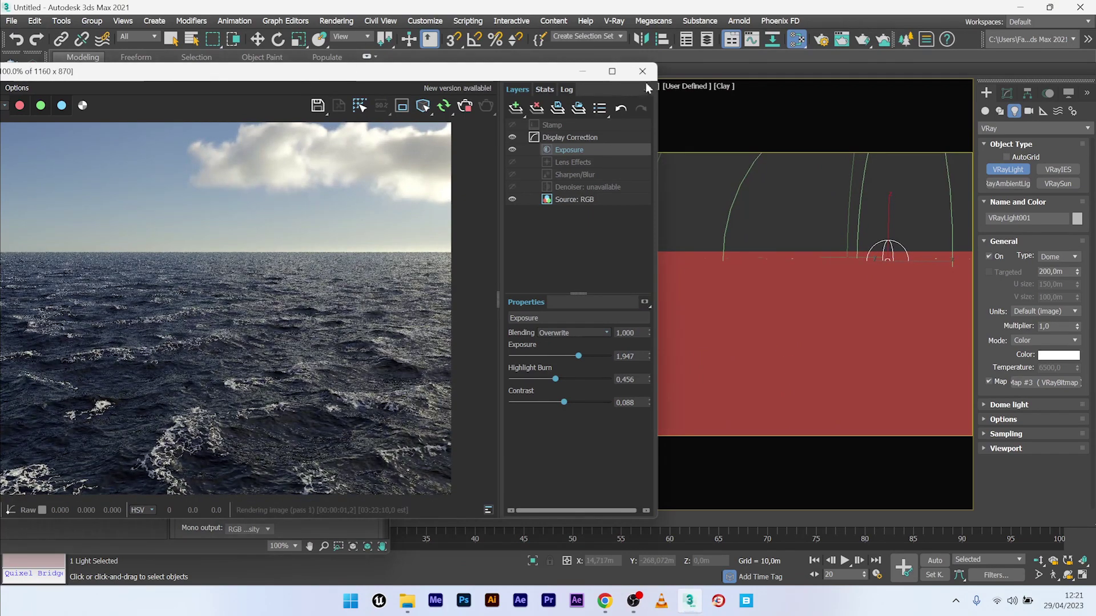
{"action": "left_click_drag", "start_coordinate": [357, 73], "coordinate": [818, 52]}
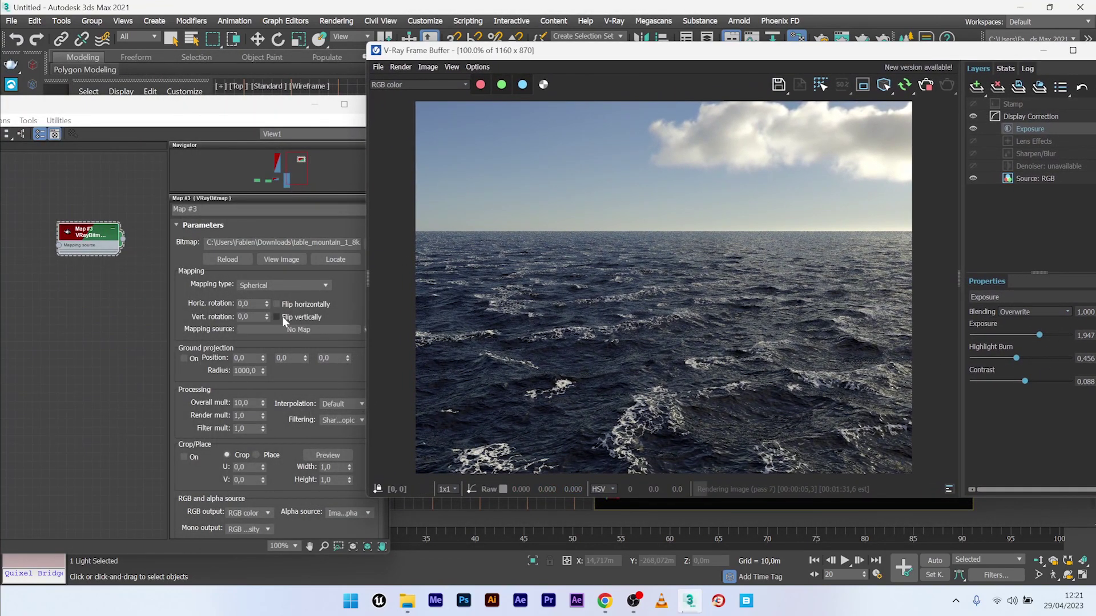
{"action": "left_click_drag", "start_coordinate": [266, 305], "coordinate": [266, 249]}
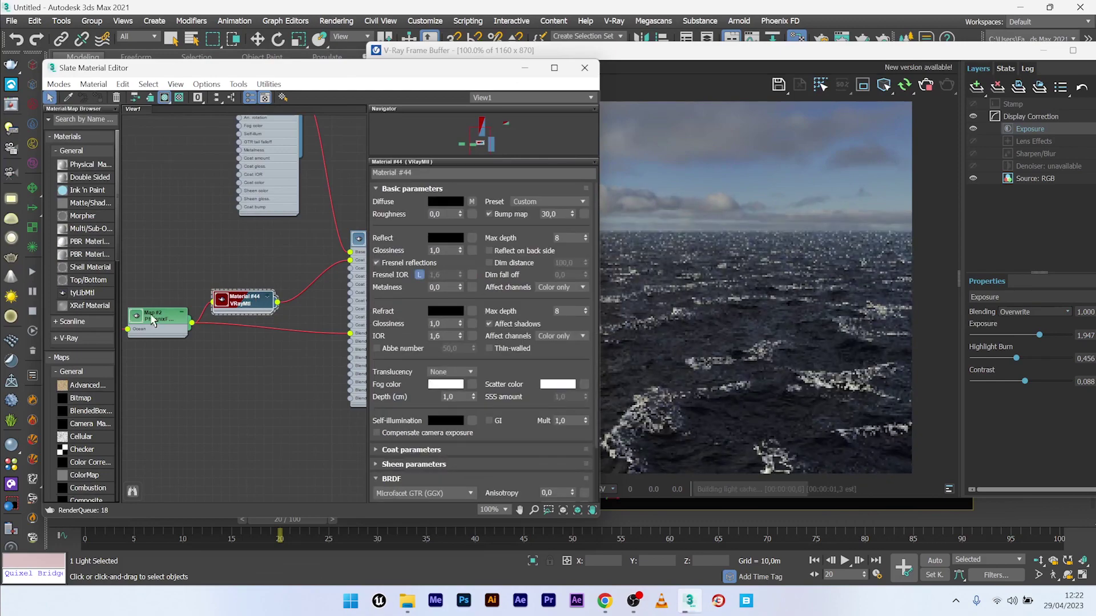
Step: Tint the Phoenix foam colour pale cyan and set its Birth Threshold to 0,3
{"action": "double_click", "coordinate": [215, 279]}
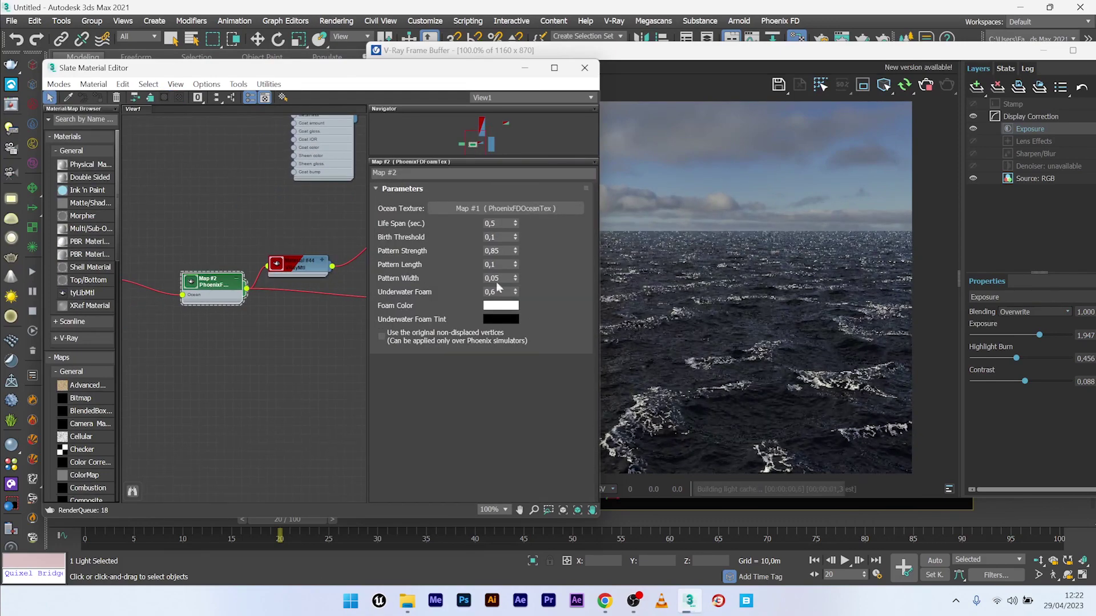
{"action": "left_click_drag", "start_coordinate": [417, 79], "coordinate": [339, 90]}
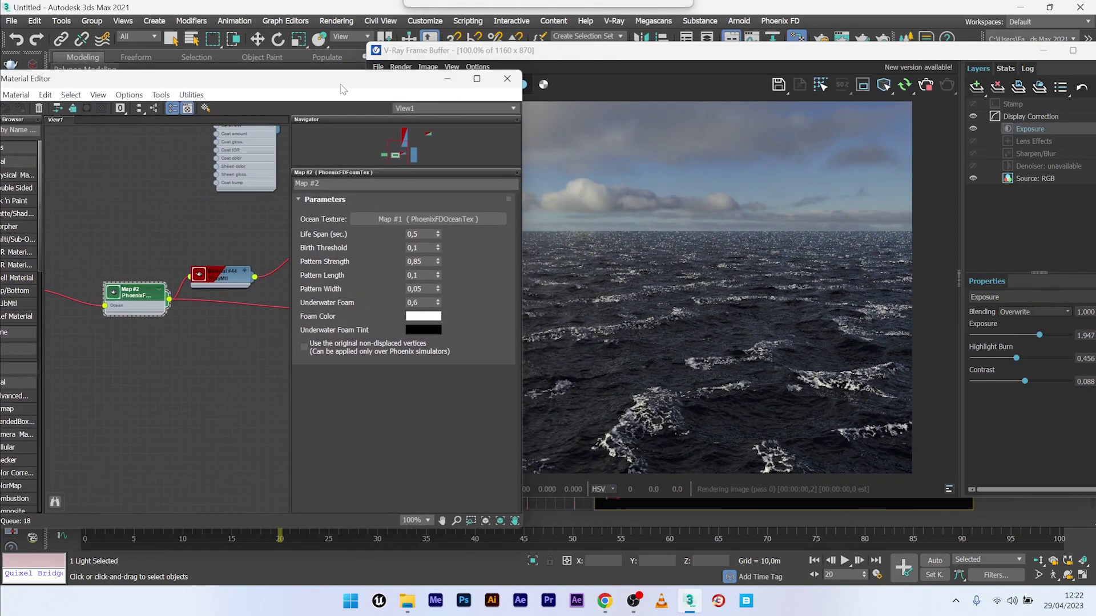
{"action": "left_click", "coordinate": [425, 317]}
{"action": "left_click", "coordinate": [402, 73]}
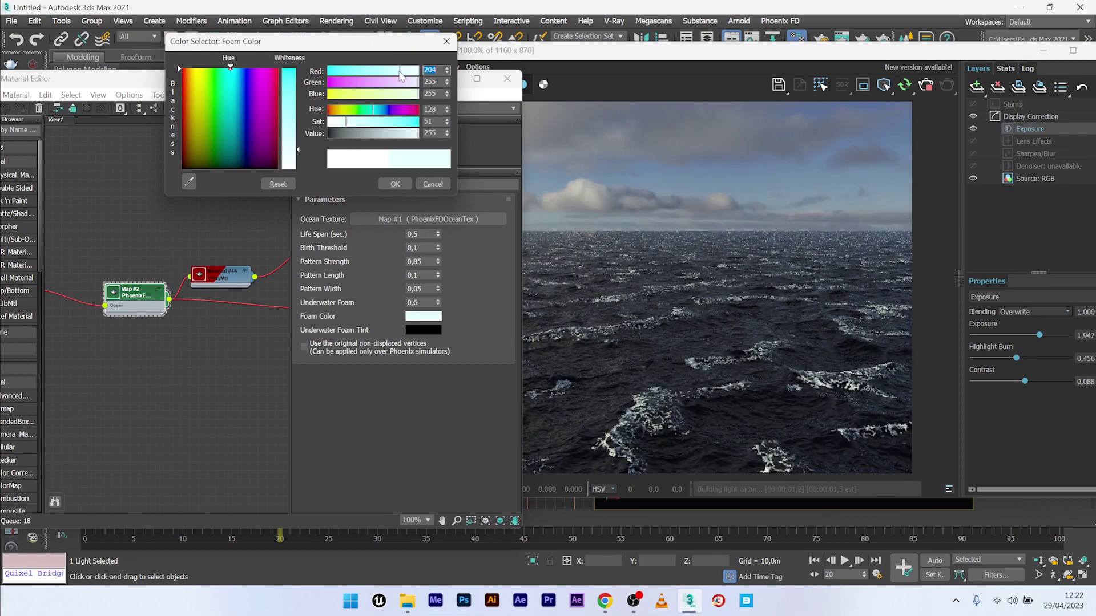
{"action": "mouse_move", "coordinate": [402, 72]}
{"action": "left_mouse_down"}
{"action": "mouse_move", "coordinate": [390, 75]}
{"action": "mouse_move", "coordinate": [400, 76]}
{"action": "left_mouse_up"}
{"action": "left_click", "coordinate": [401, 183]}
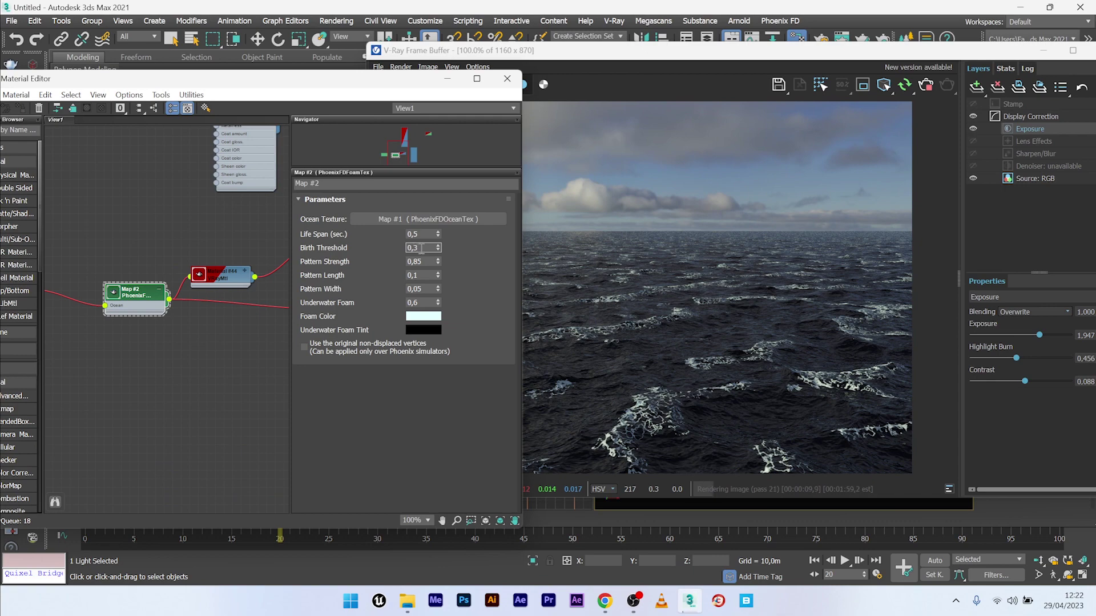
{"action": "key", "text": "Return"}
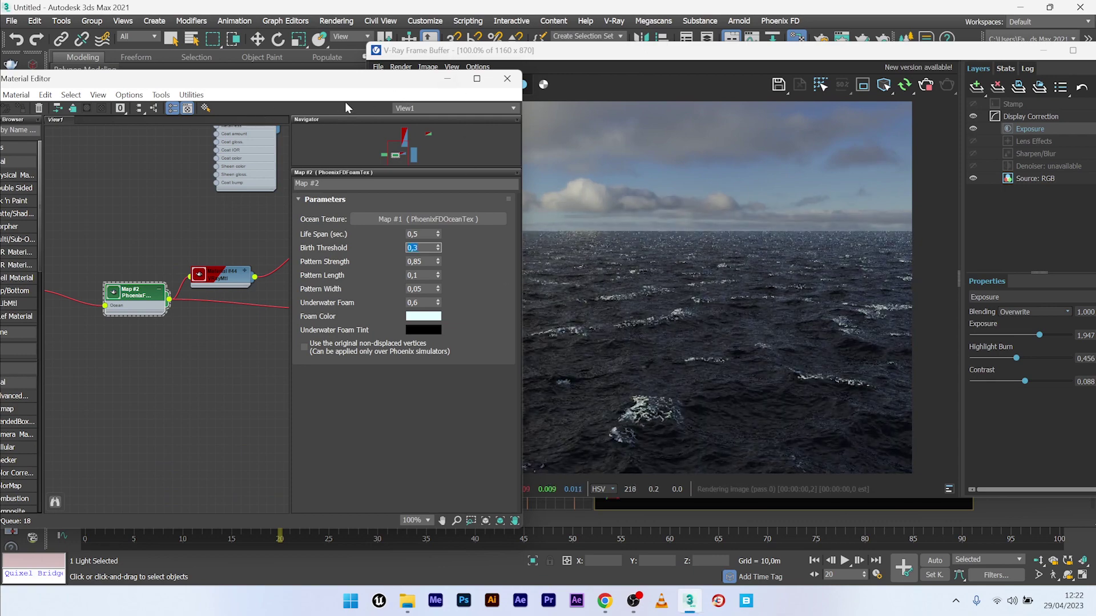
{"action": "left_click_drag", "start_coordinate": [345, 78], "coordinate": [227, 81]}
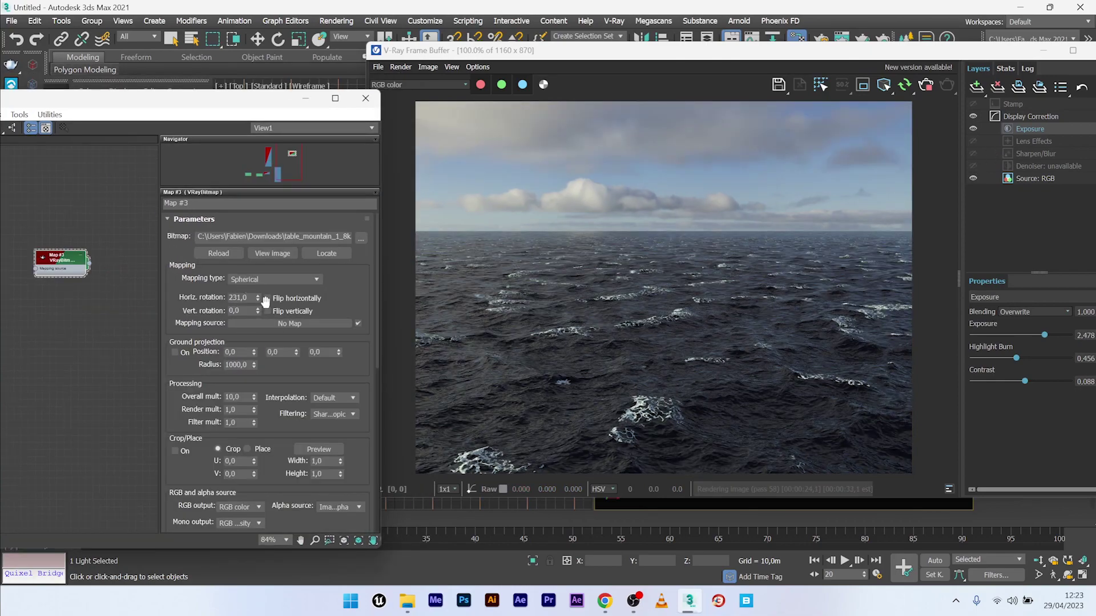
Step: Rotate the HDRI environment horizontally to 348
{"action": "left_click_drag", "start_coordinate": [258, 298], "coordinate": [255, 280]}
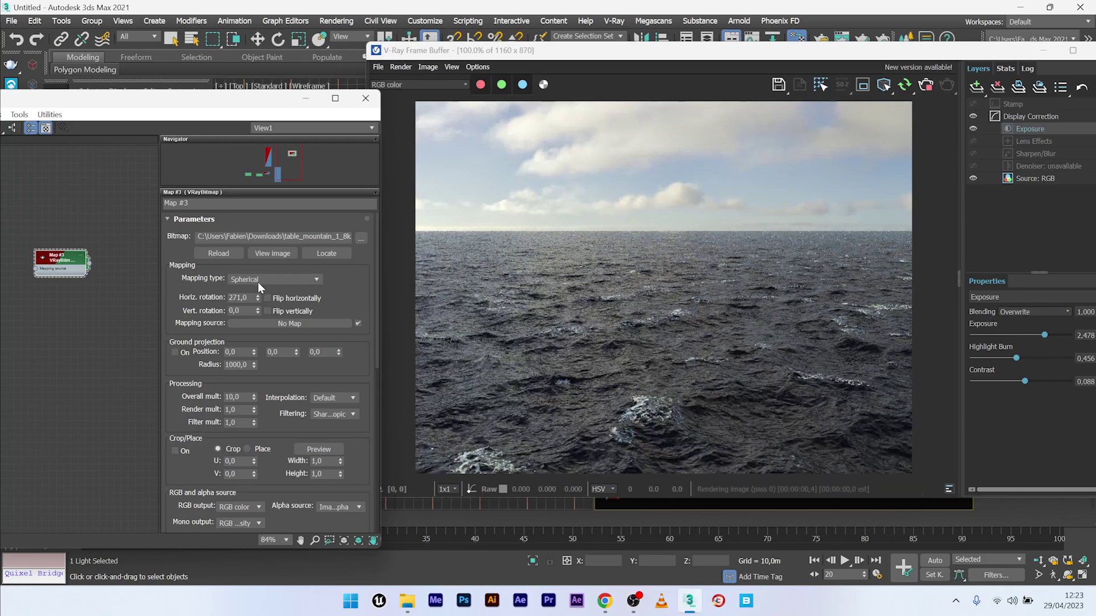
{"action": "left_click_drag", "start_coordinate": [259, 299], "coordinate": [258, 286]}
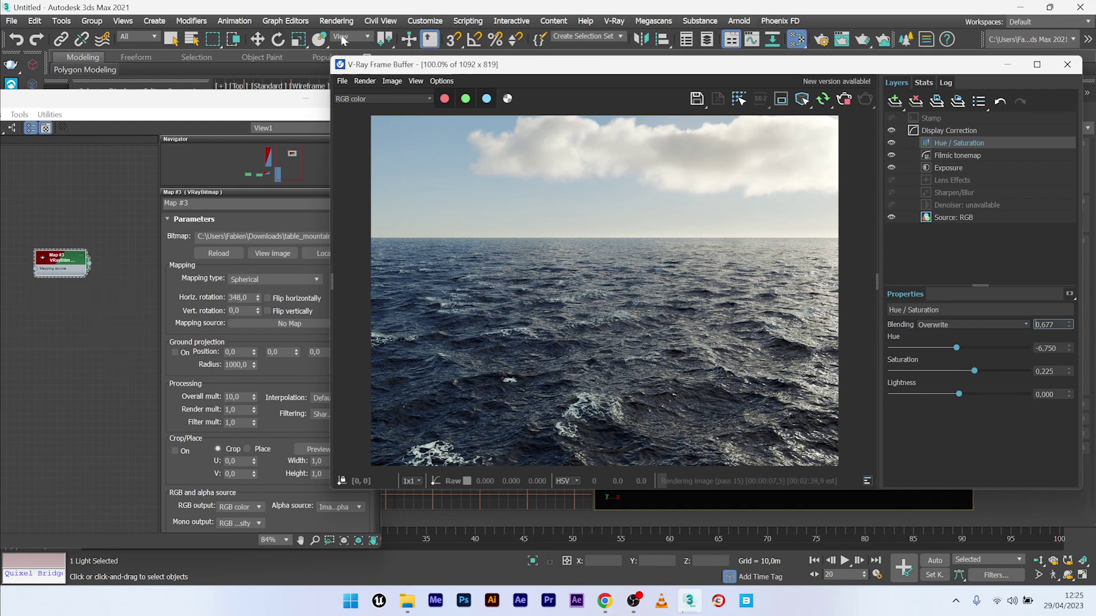
Step: Add VRayEnvironmentFog to the Atmosphere effects from Rendering > Environment
{"action": "left_click", "coordinate": [337, 21]}
{"action": "left_click", "coordinate": [326, 163]}
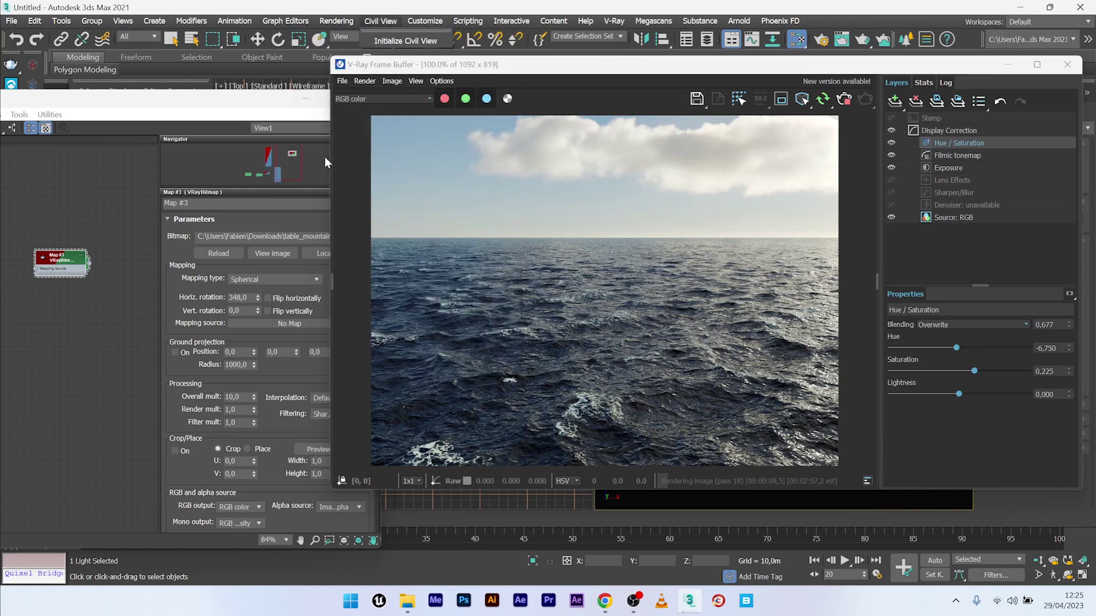
{"action": "left_click", "coordinate": [336, 21]}
{"action": "left_click", "coordinate": [336, 20]}
{"action": "left_click", "coordinate": [336, 20]}
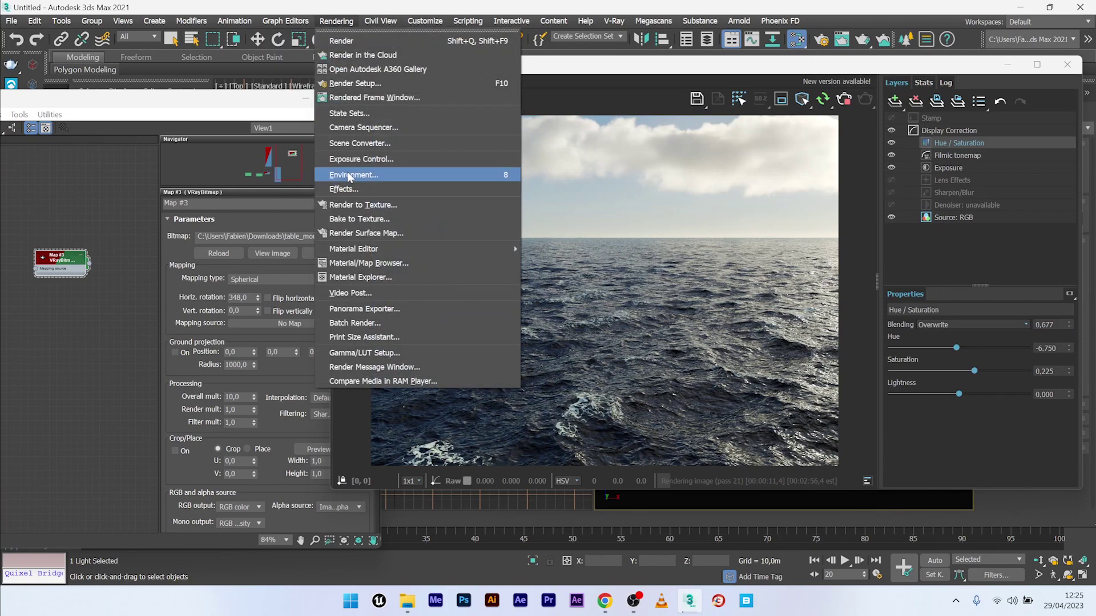
{"action": "left_click", "coordinate": [377, 174]}
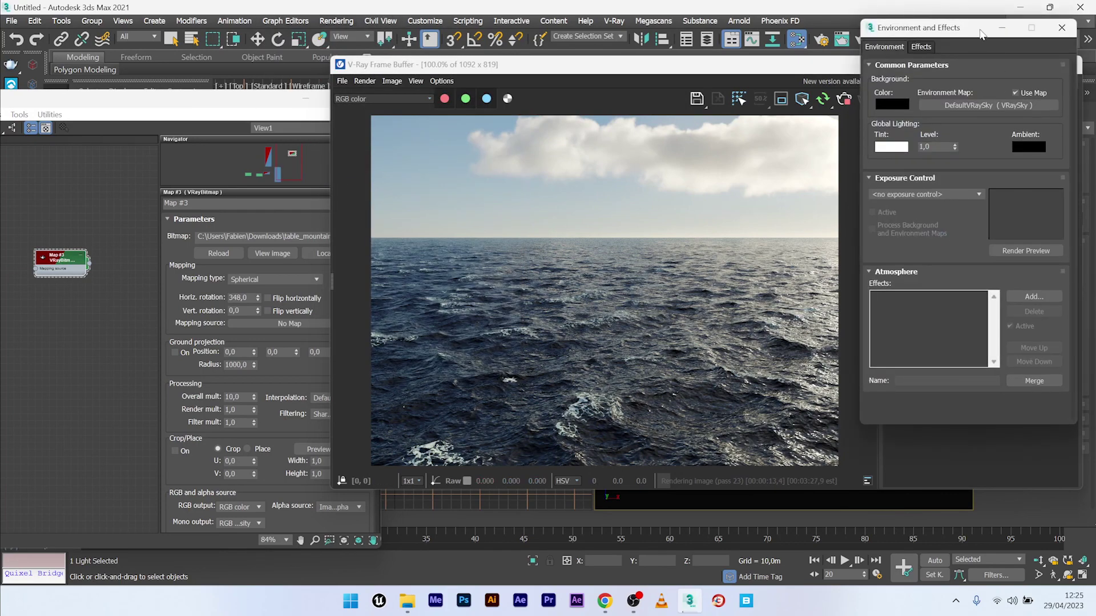
{"action": "left_click_drag", "start_coordinate": [978, 21], "coordinate": [317, 64]}
{"action": "left_click", "coordinate": [379, 327]}
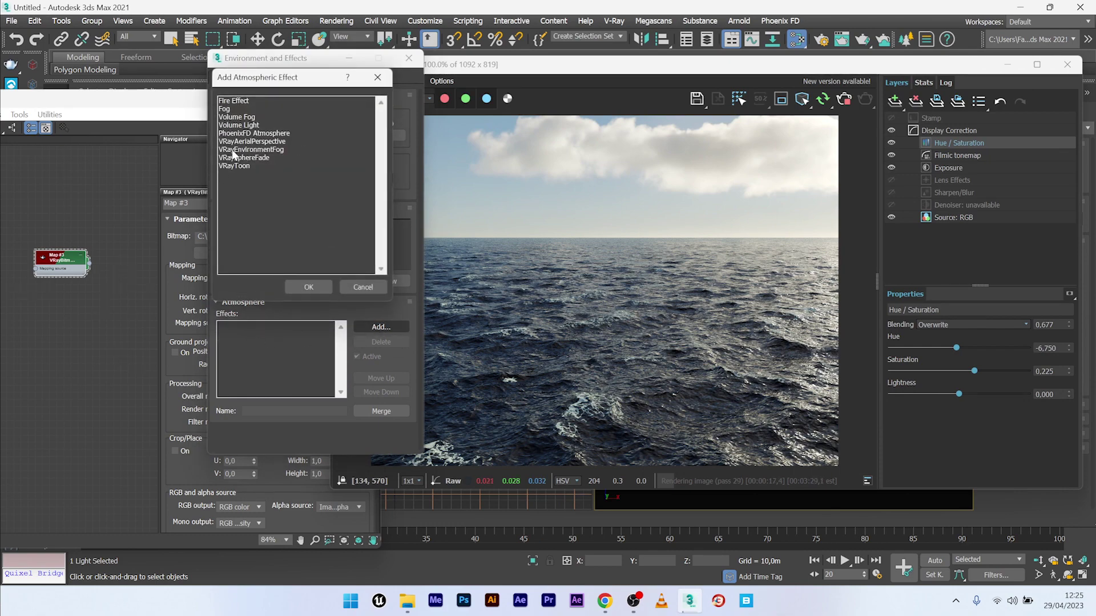
{"action": "double_click", "coordinate": [252, 150]}
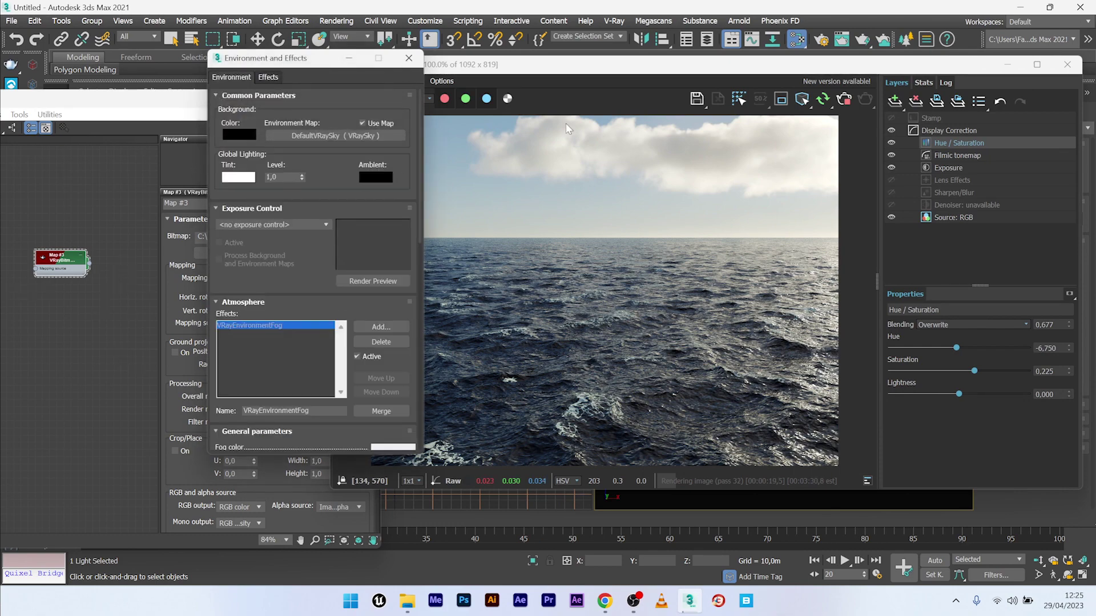
Step: Set the fog distance, trying 5000 and 3000 before settling on 2000
{"action": "left_click", "coordinate": [823, 100]}
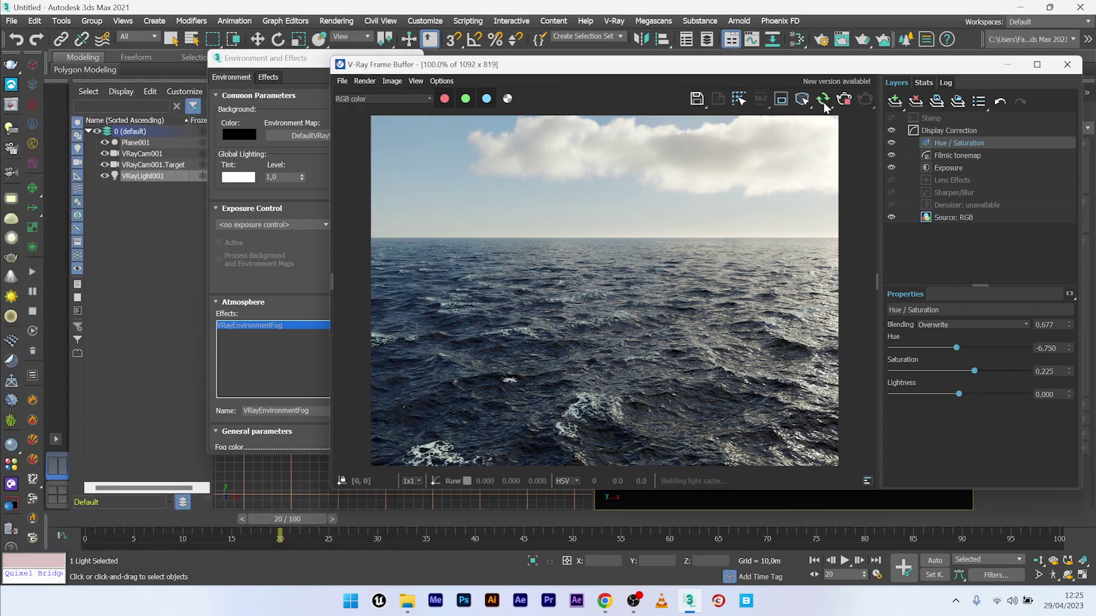
{"action": "left_click_drag", "start_coordinate": [302, 69], "coordinate": [201, 73]}
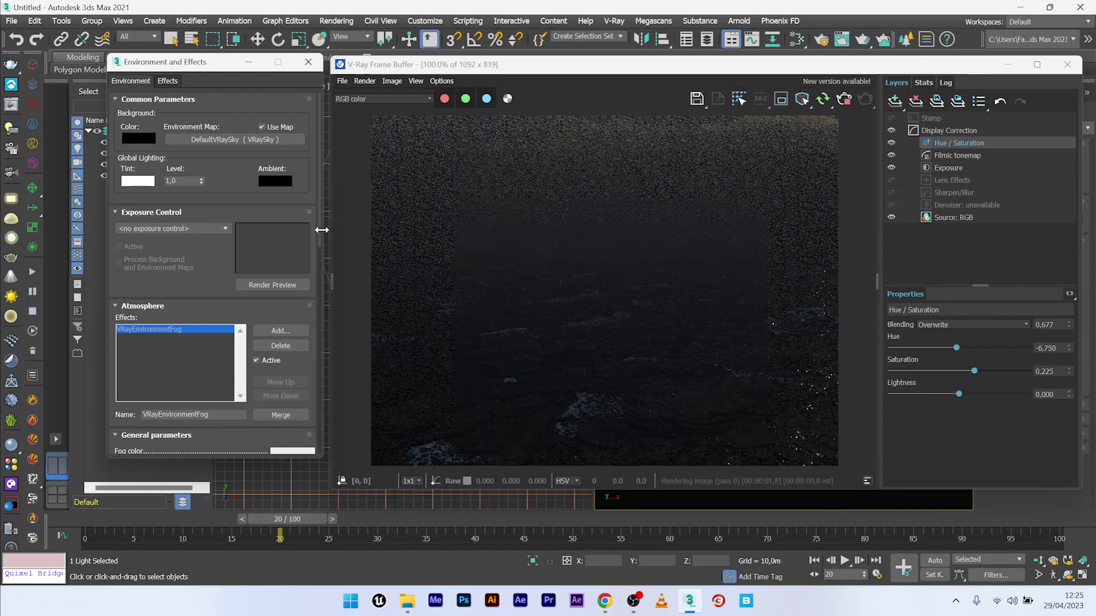
{"action": "scroll", "coordinate": [312, 354], "scroll_direction": "down", "scroll_amount": 10}
{"action": "scroll", "coordinate": [316, 325], "scroll_direction": "up", "scroll_amount": 3}
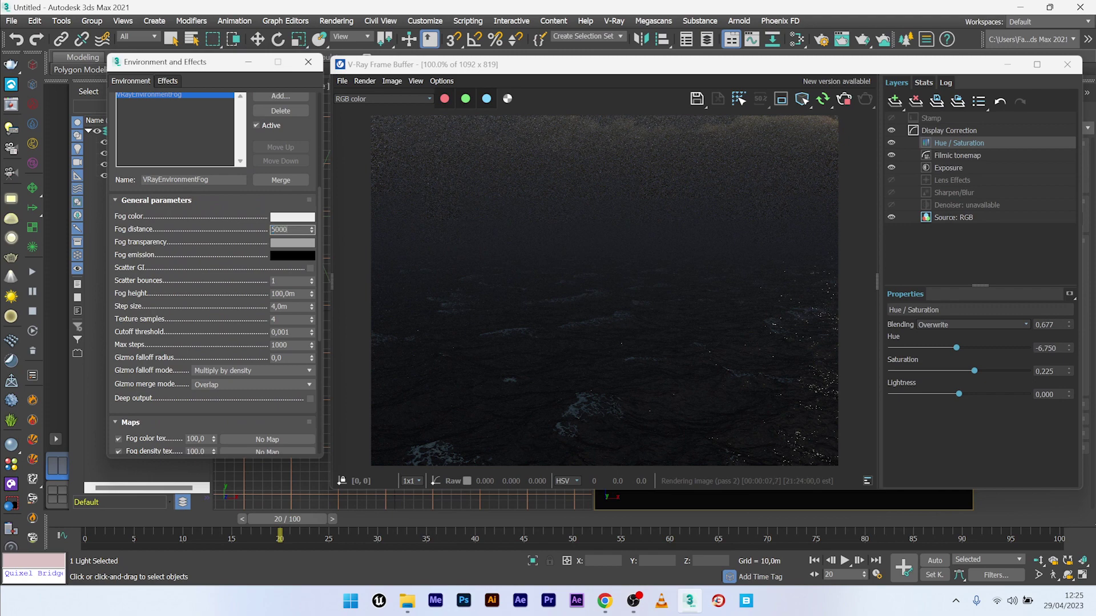
{"action": "key", "text": "Return"}
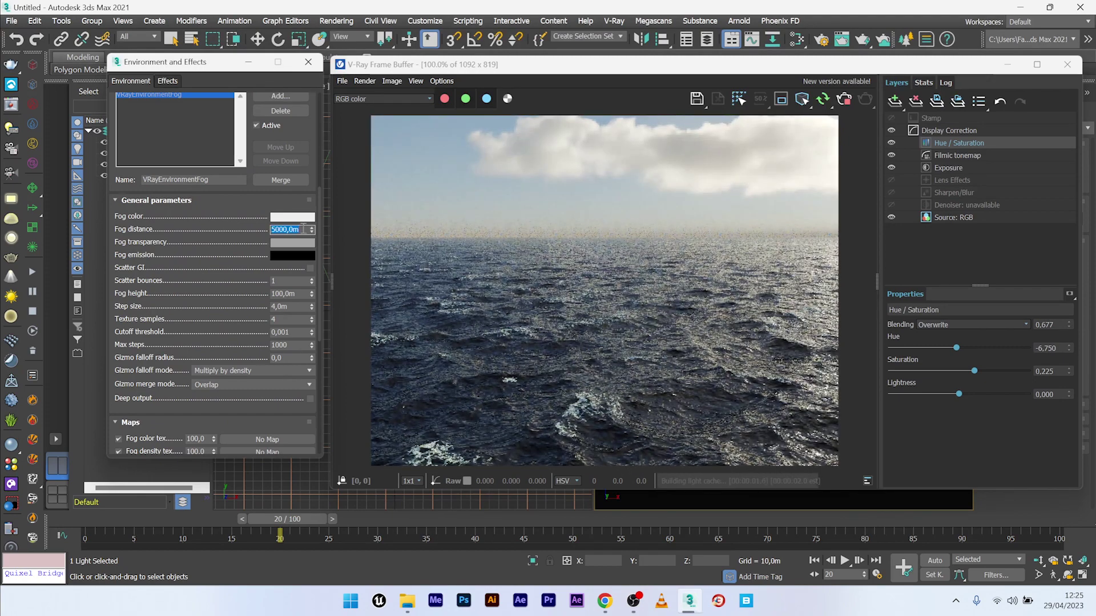
{"action": "type", "text": "3000"}
{"action": "key", "text": "Return"}
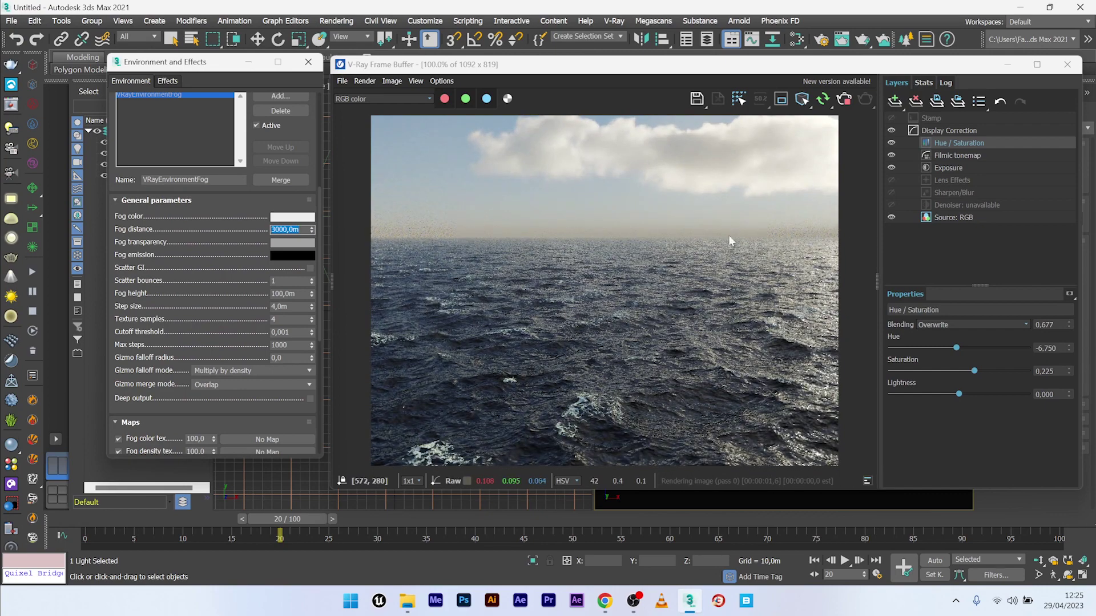
{"action": "type", "text": "200"}
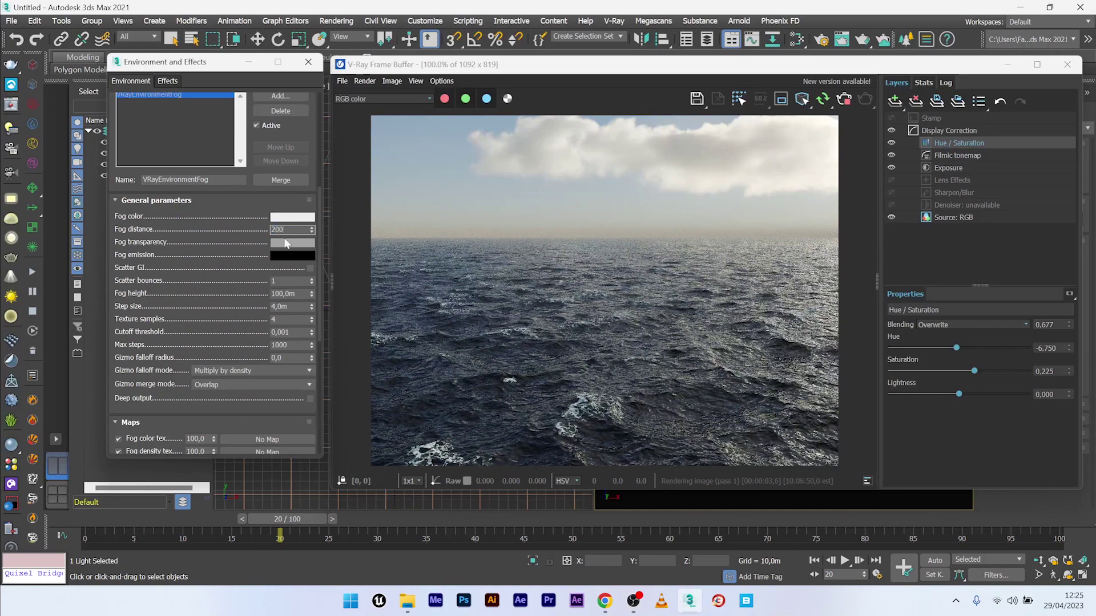
{"action": "type", "text": "0,0m"}
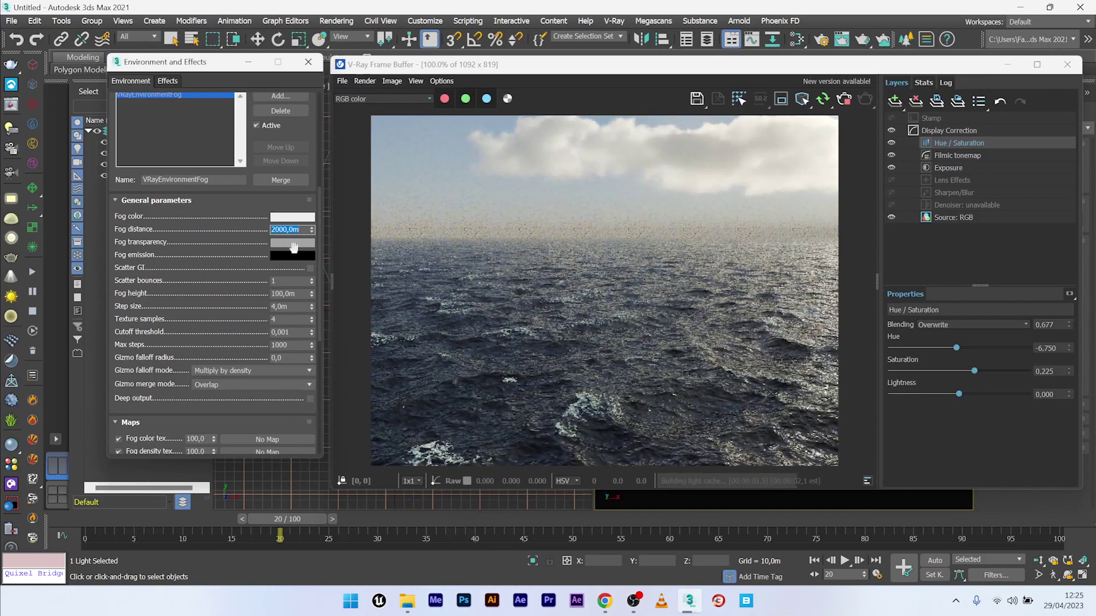
Step: Set the fog transparency colour to grey value 93
{"action": "left_click", "coordinate": [292, 242]}
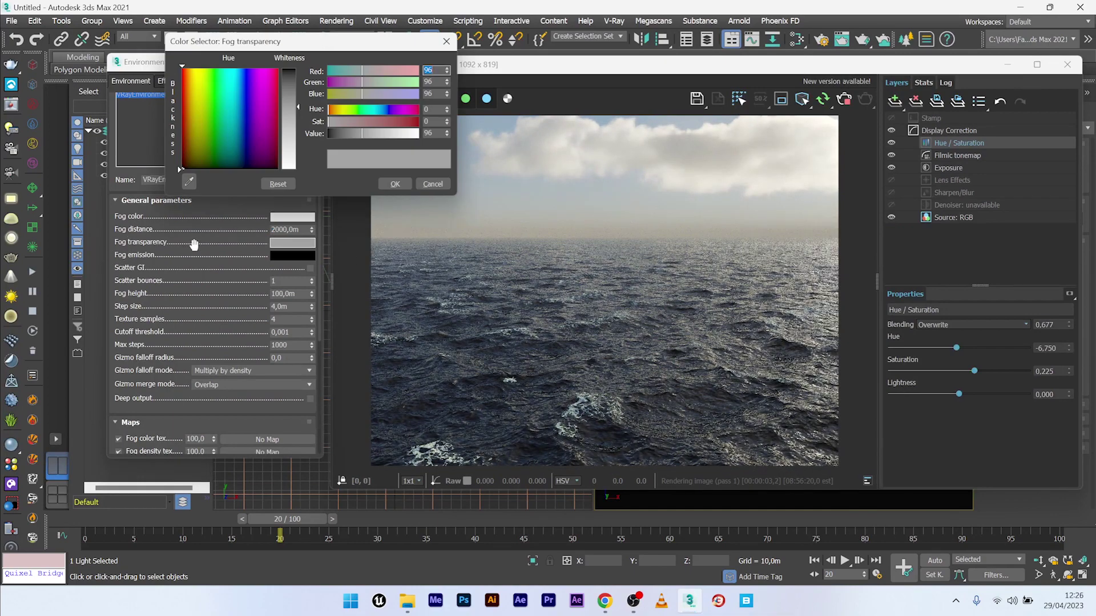
{"action": "left_click", "coordinate": [293, 70]}
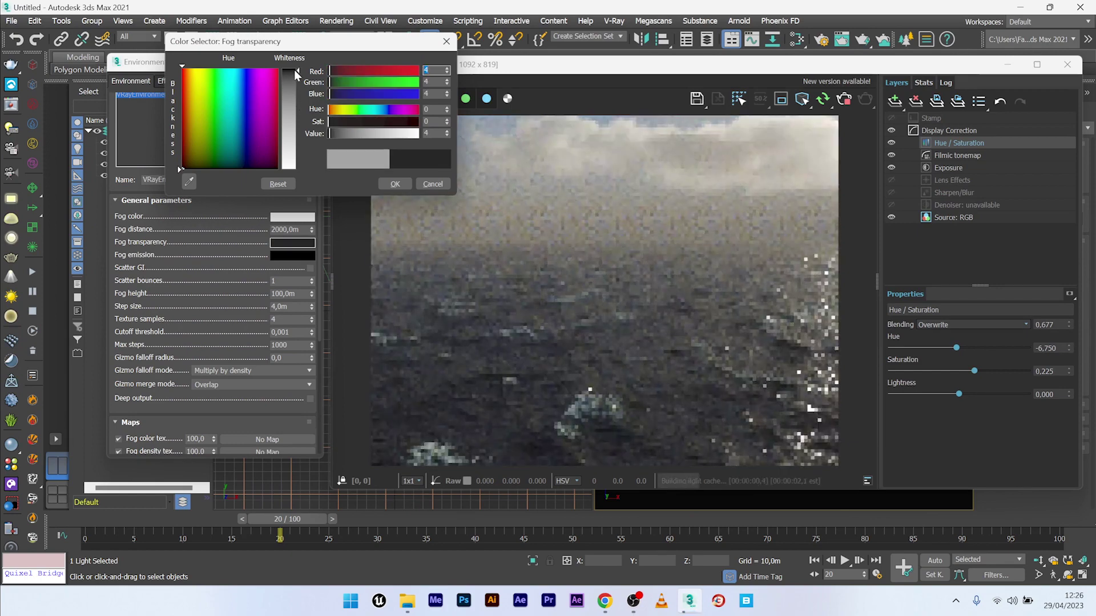
{"action": "left_click", "coordinate": [293, 165]}
{"action": "left_click", "coordinate": [297, 117]}
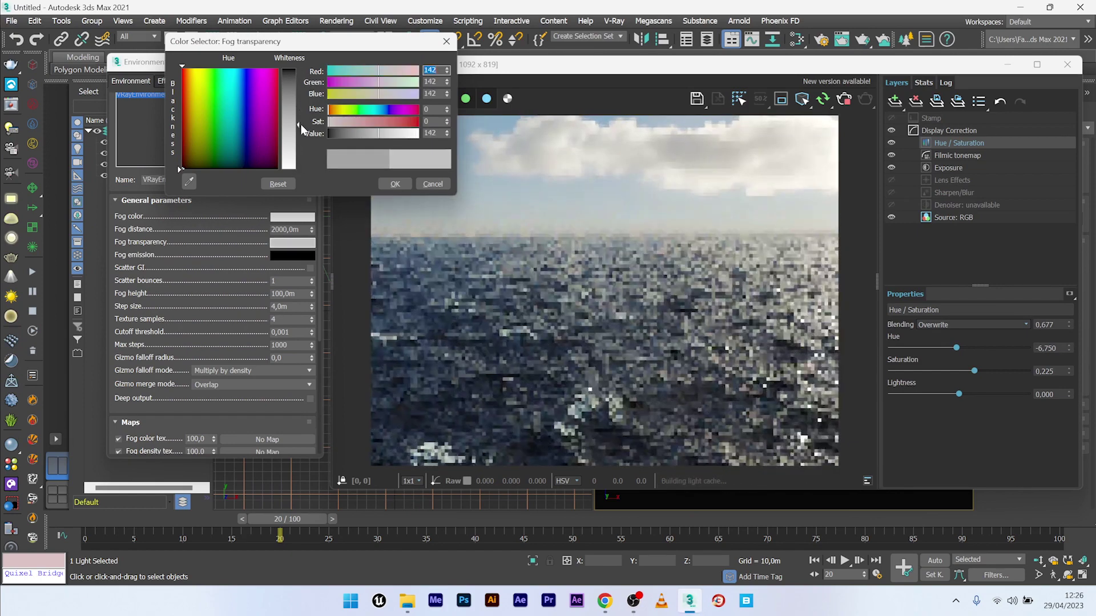
{"action": "left_click", "coordinate": [294, 106]}
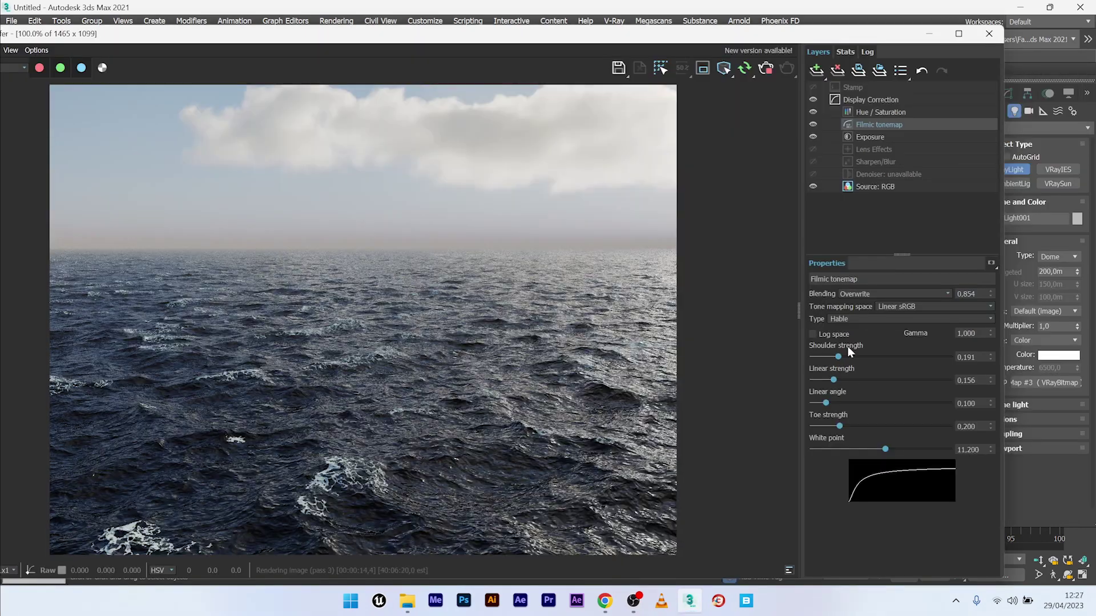
Step: Set Plane001's VRayDisplacementMod edge length from 24 to 8 pixels for finer wave detail
{"action": "left_click", "coordinate": [855, 137]}
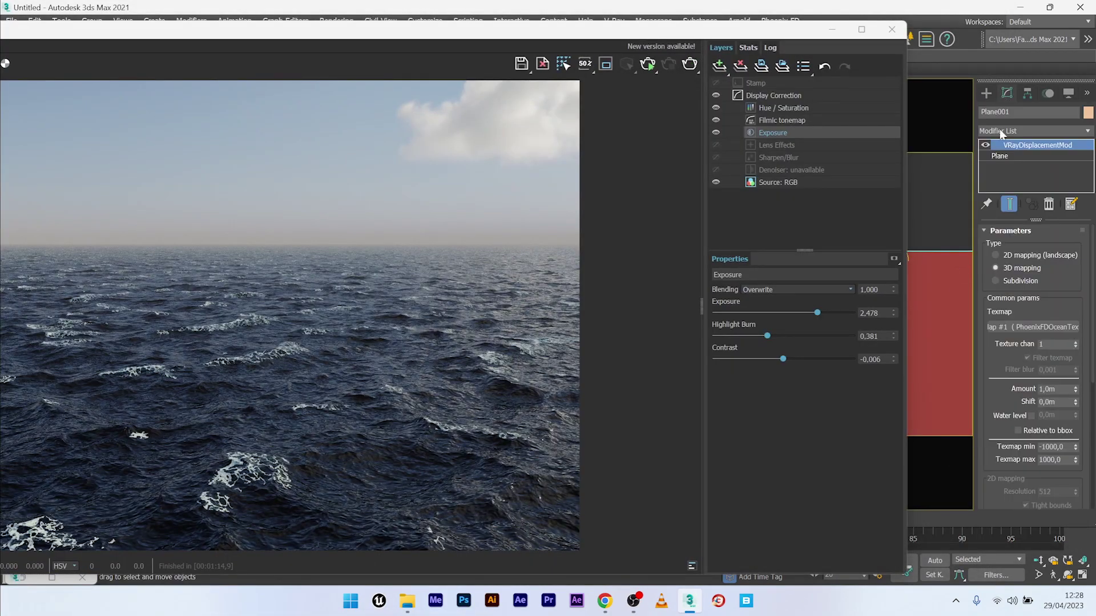
{"action": "scroll", "coordinate": [1027, 342], "scroll_direction": "down", "scroll_amount": 5}
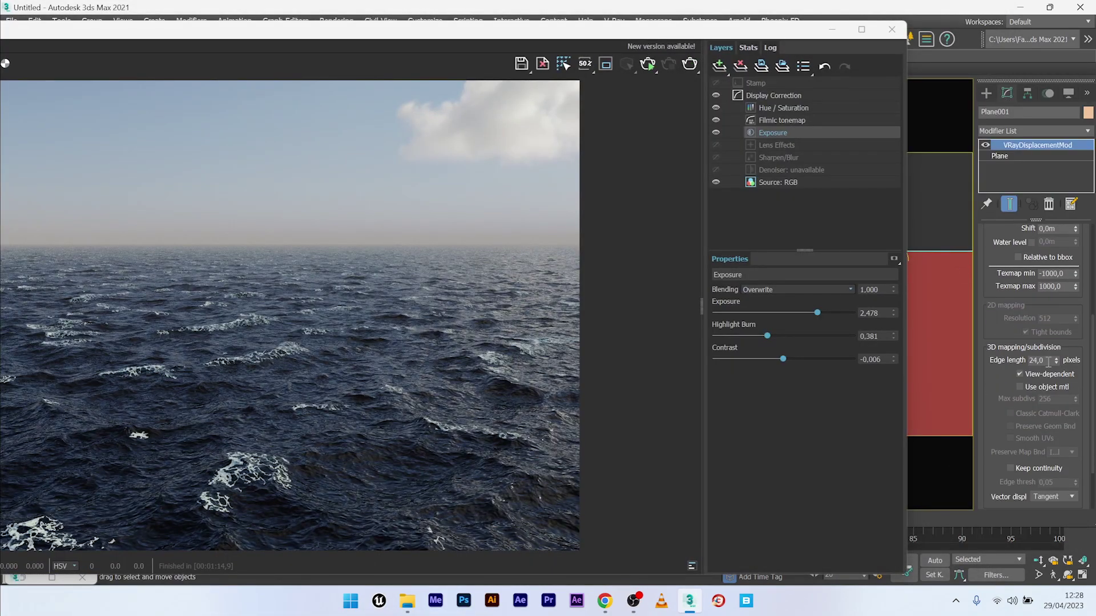
{"action": "left_click", "coordinate": [647, 63]}
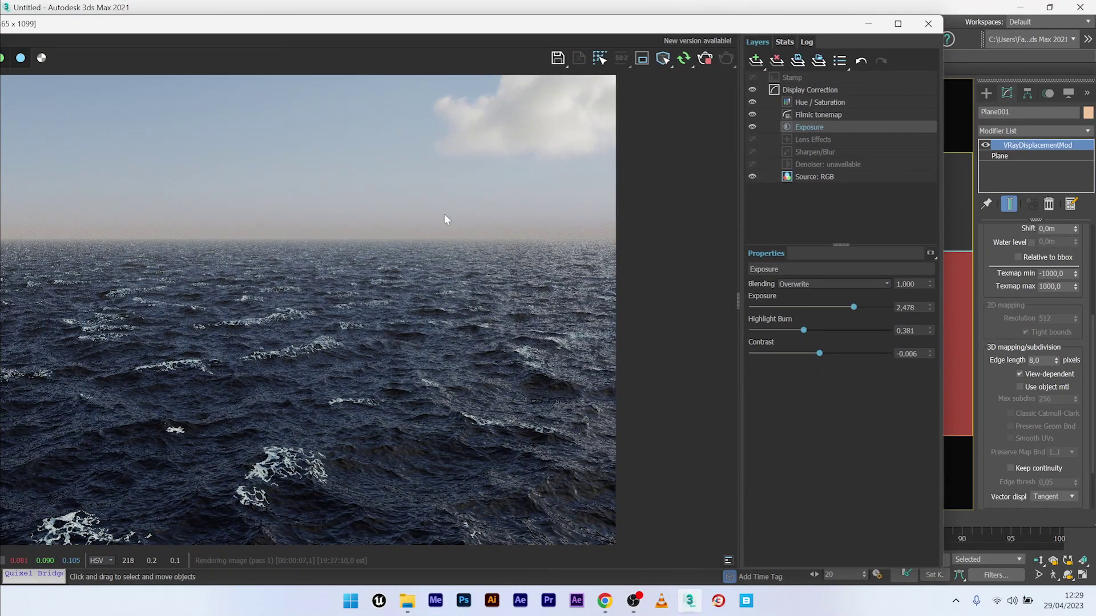